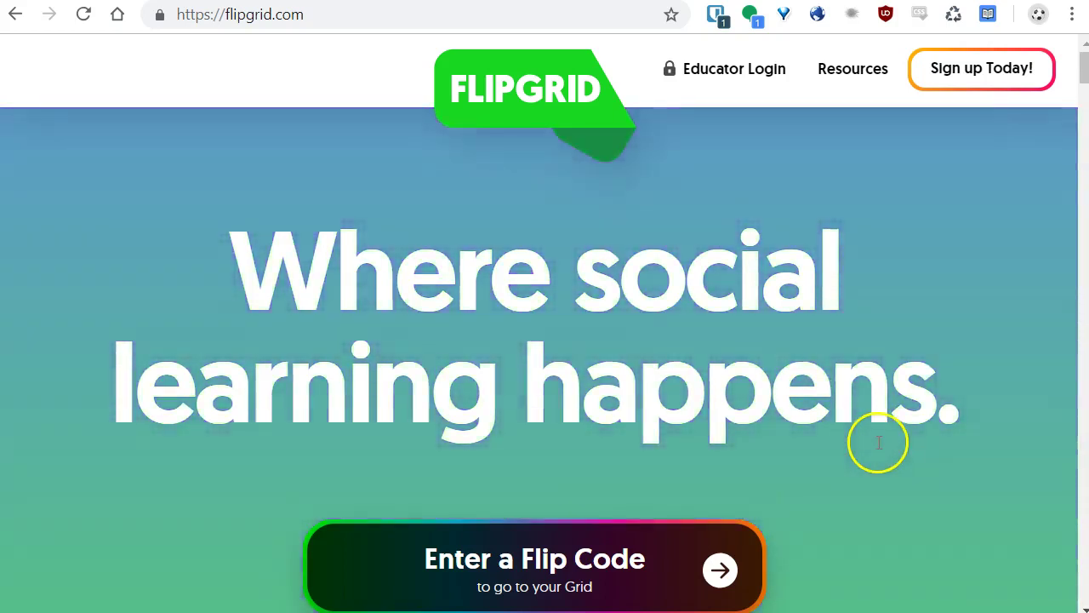
# Step: Browse the Google search results for 'canvas flipgrid'
pyautogui.scroll(-3, 878, 443)
pyautogui.scroll(-5, 902, 434)
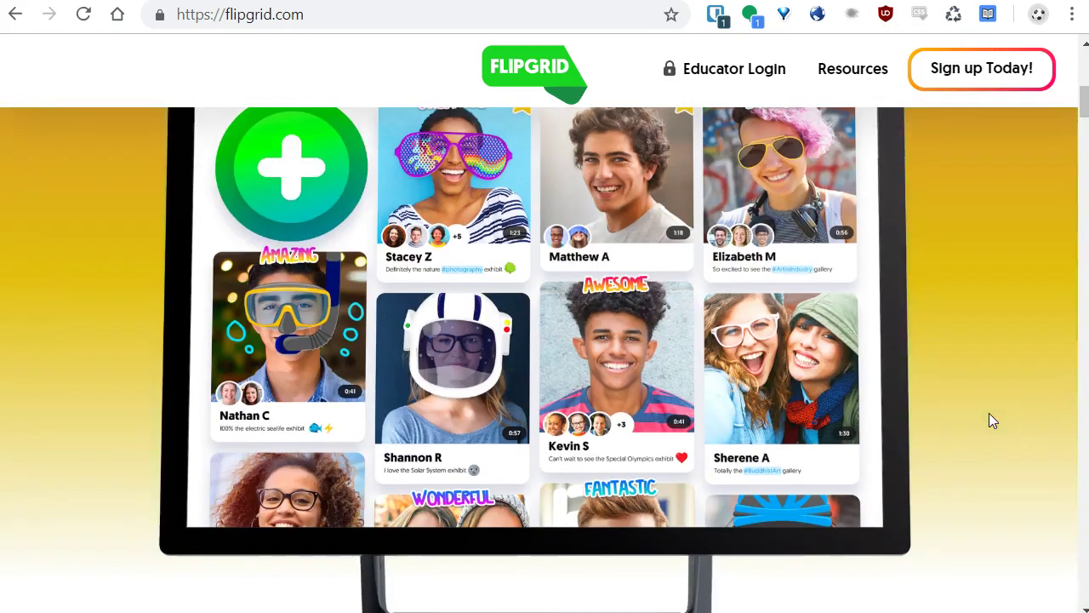
pyautogui.scroll(-4, 990, 417)
pyautogui.scroll(10, 995, 410)
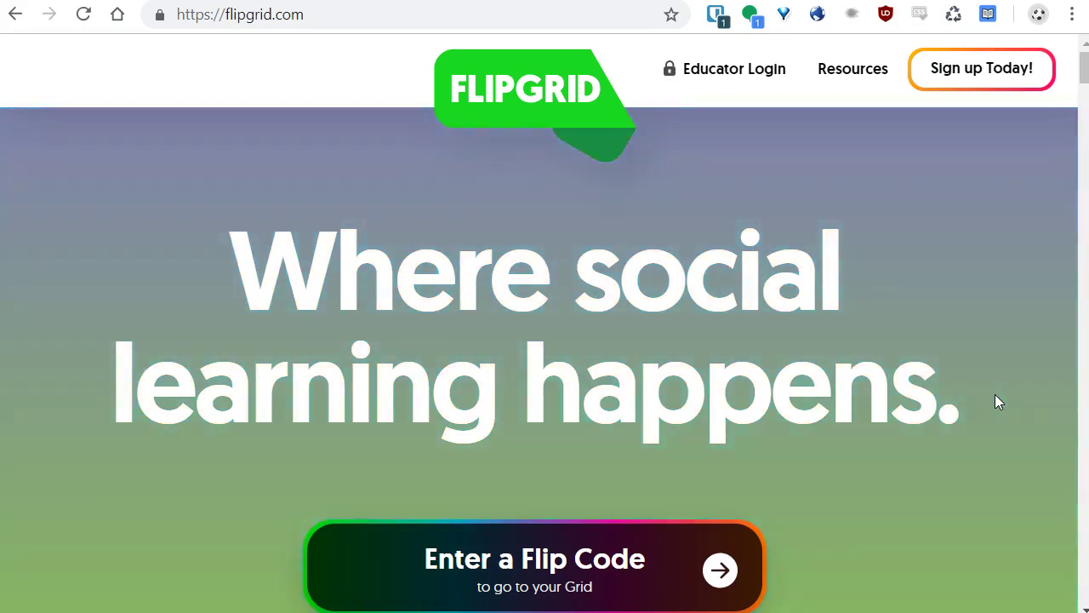
pyautogui.click(954, 355)
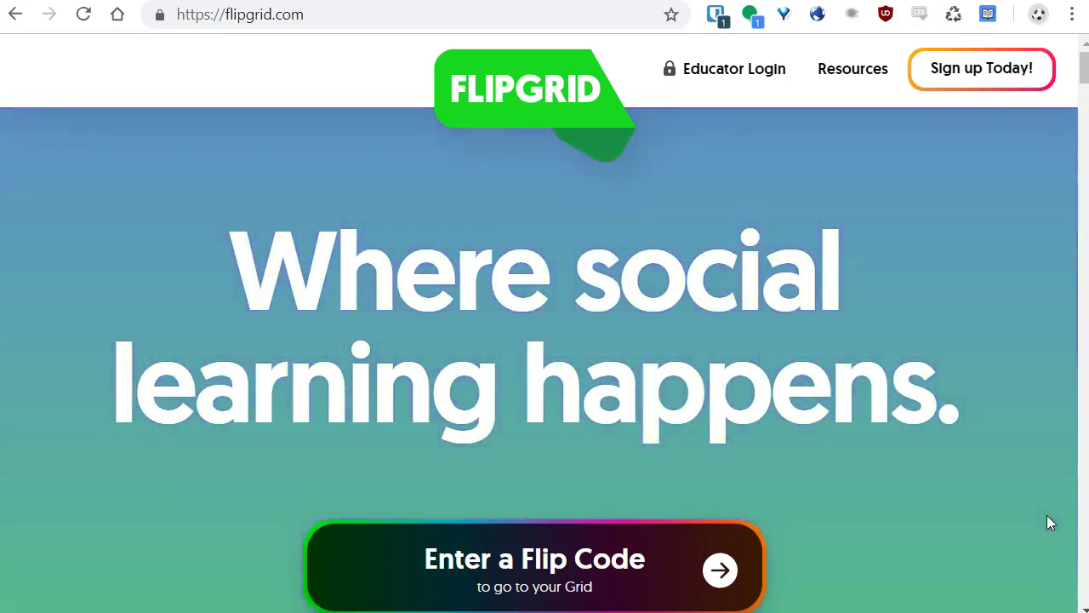
pyautogui.click(927, 409)
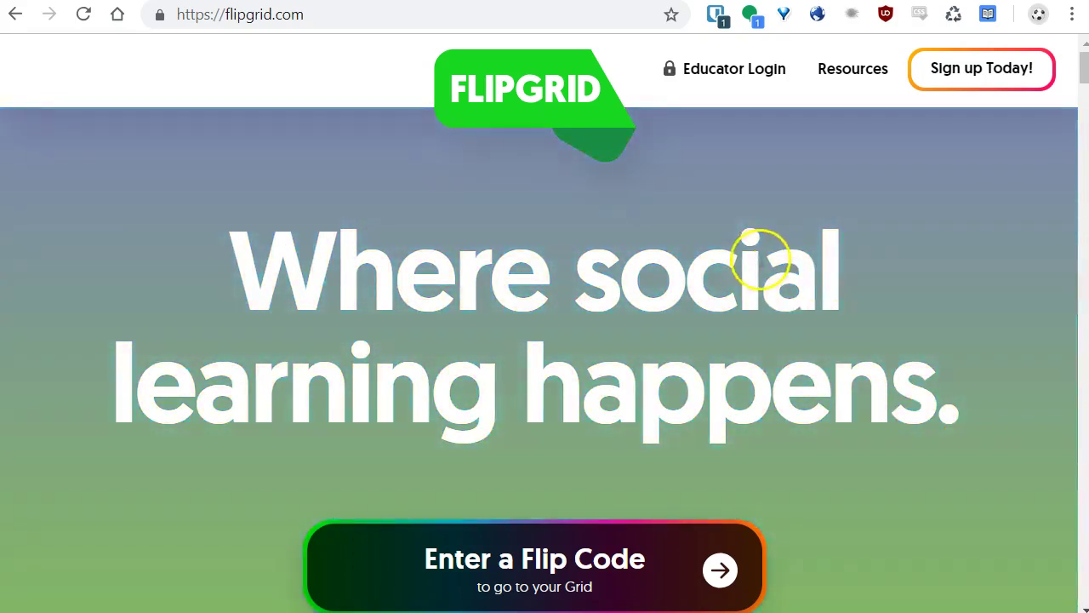
pyautogui.scroll(-2, 1026, 306)
pyautogui.scroll(-8, 1027, 315)
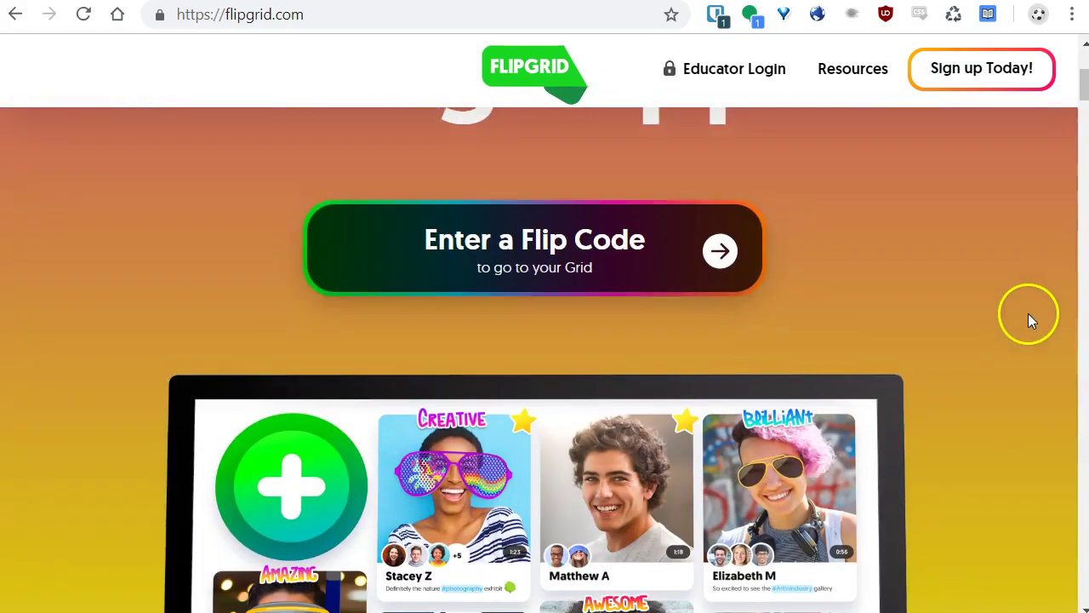
pyautogui.scroll(-3, 1028, 349)
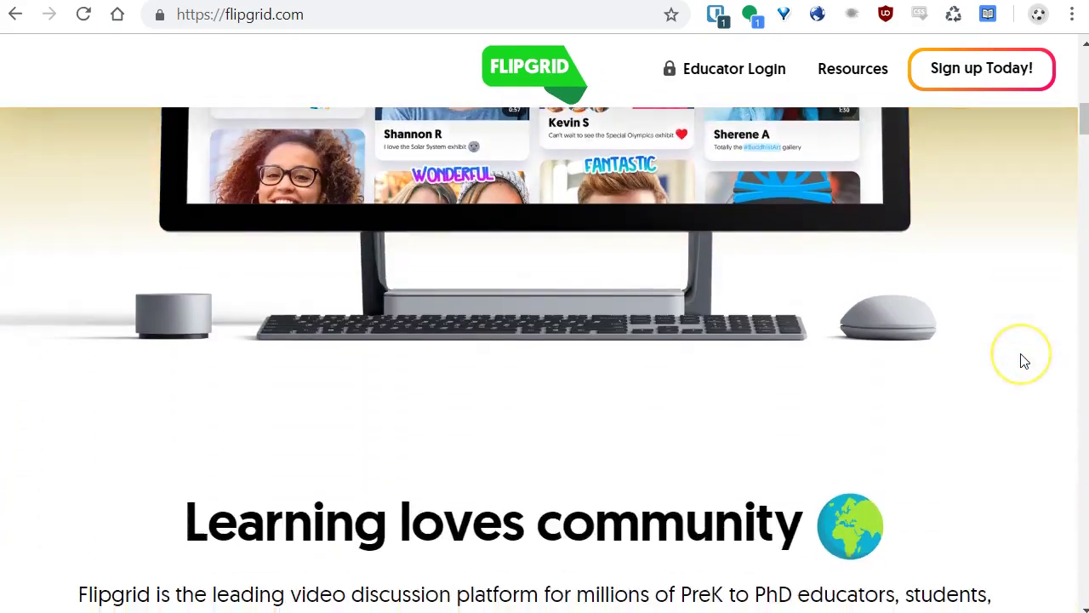
pyautogui.scroll(15, 1020, 353)
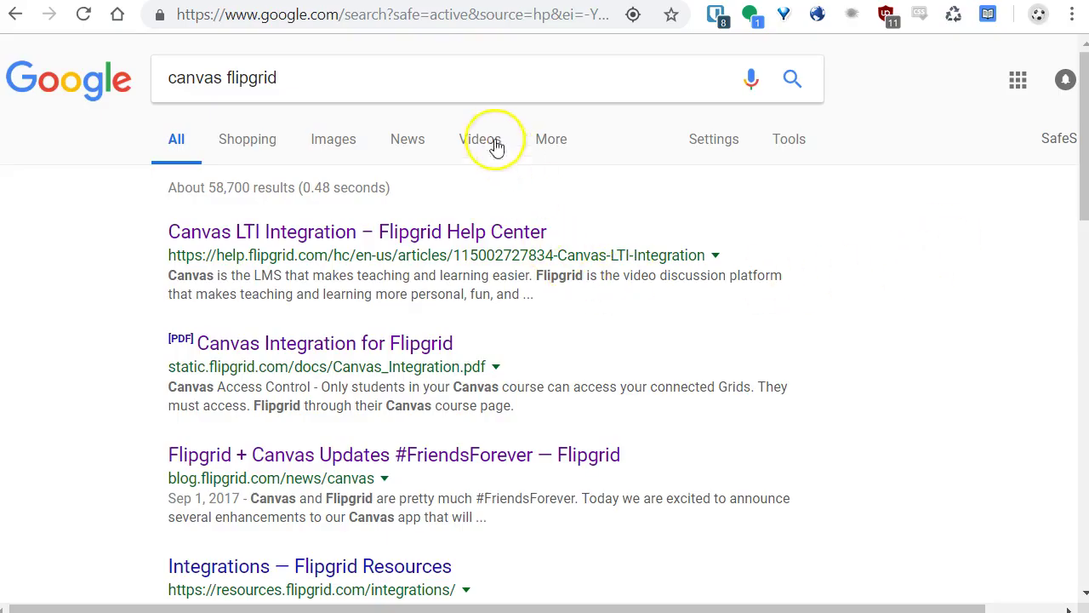
pyautogui.click(360, 70)
pyautogui.click(948, 369)
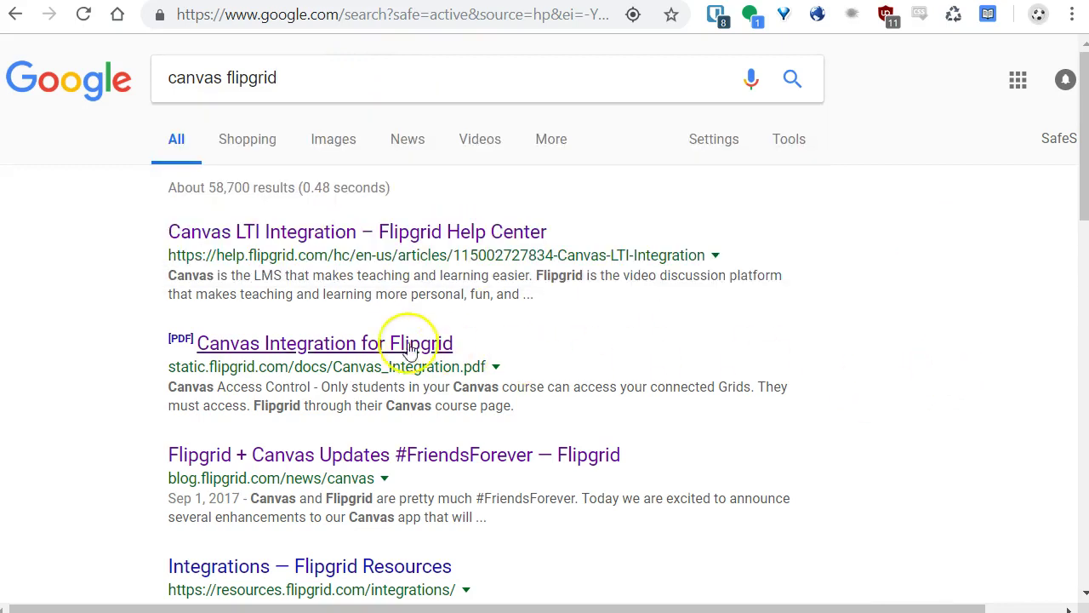
# Step: Skim the Canvas Integration for Flipgrid PDF, then return to the Sandbox 5 Modules page
pyautogui.click(345, 345)
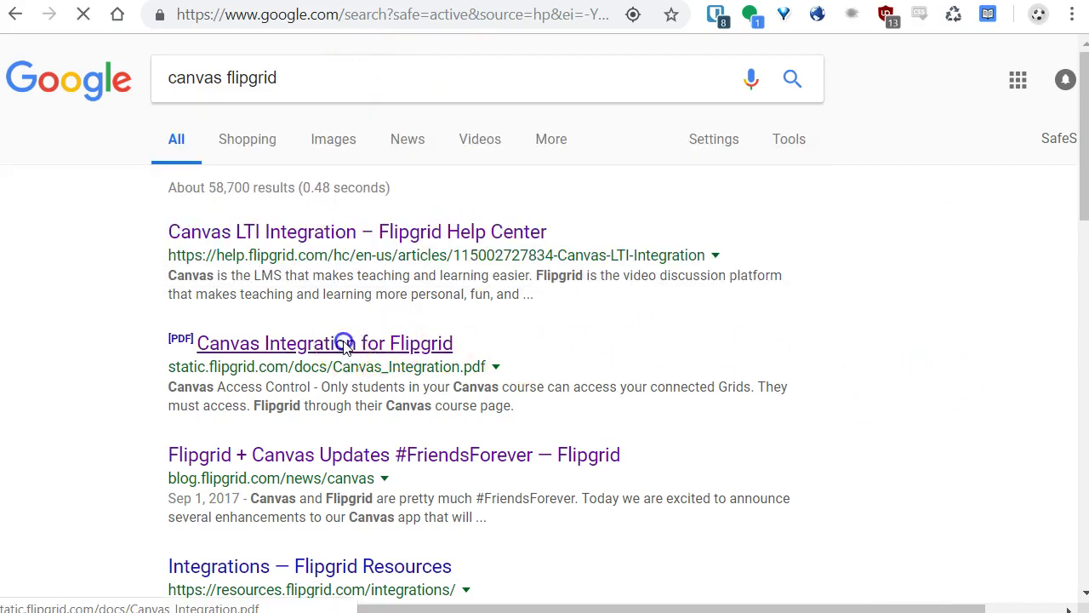
pyautogui.scroll(-8, 972, 360)
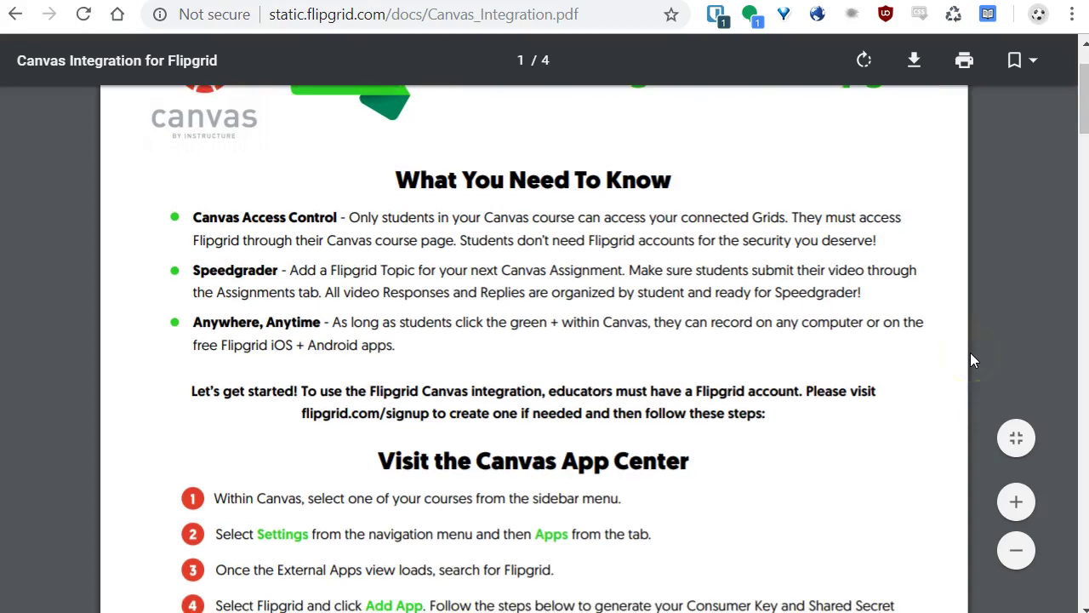
pyautogui.scroll(-12, 972, 360)
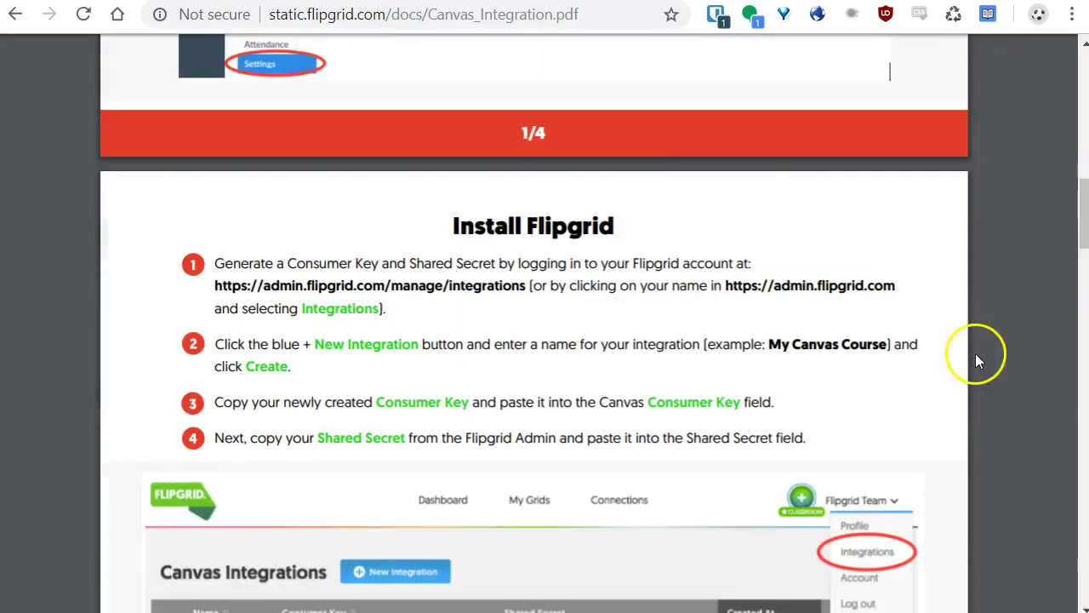
pyautogui.scroll(8, 1001, 366)
pyautogui.scroll(10, 1002, 366)
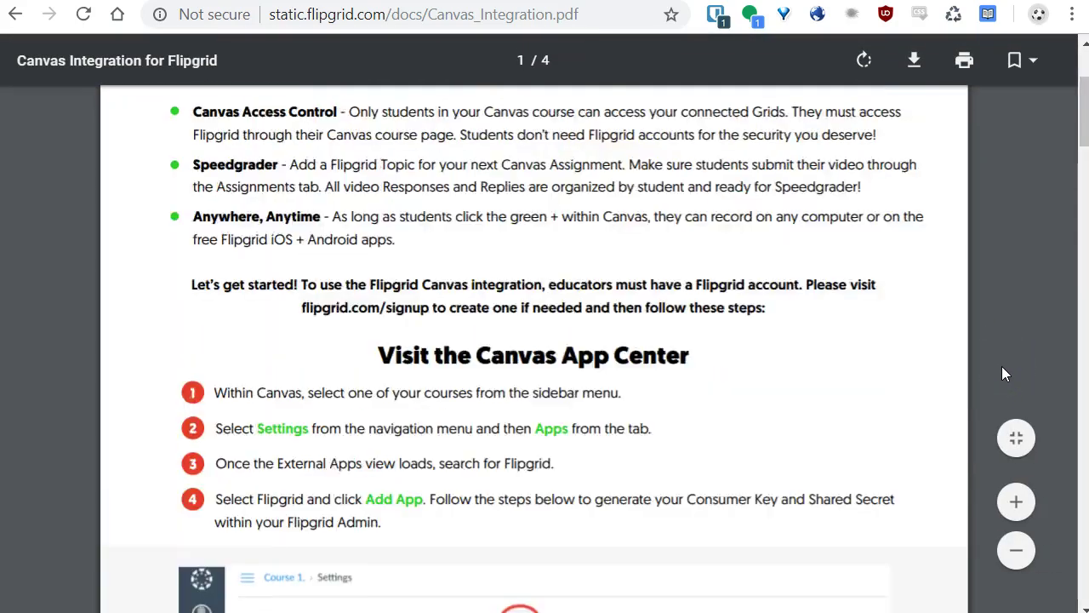
pyautogui.click(981, 304)
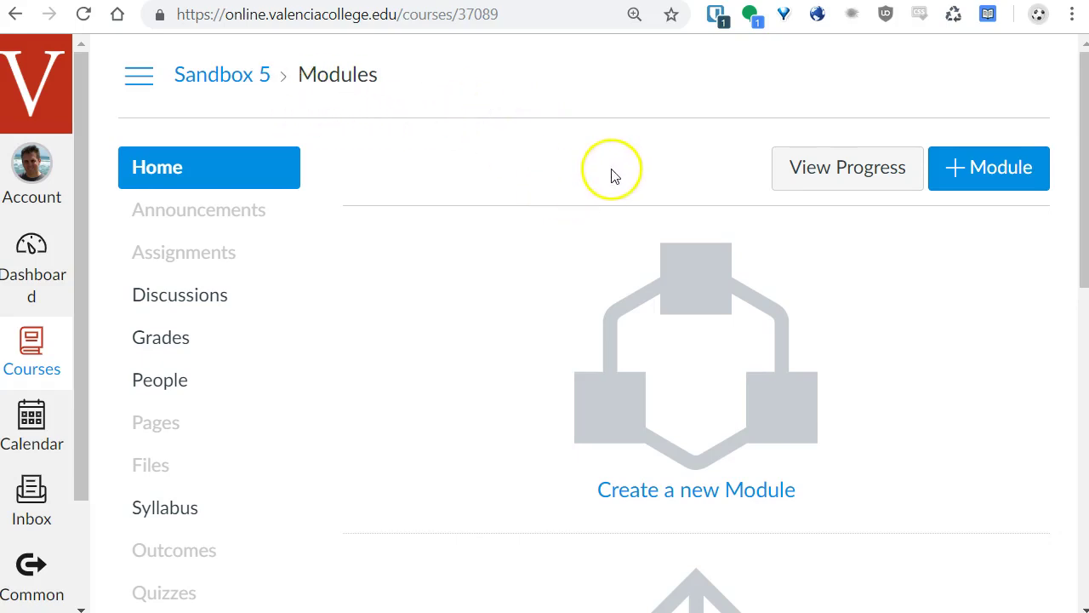
# Step: Go to the course Settings on its Apps tab
pyautogui.scroll(-7, 450, 241)
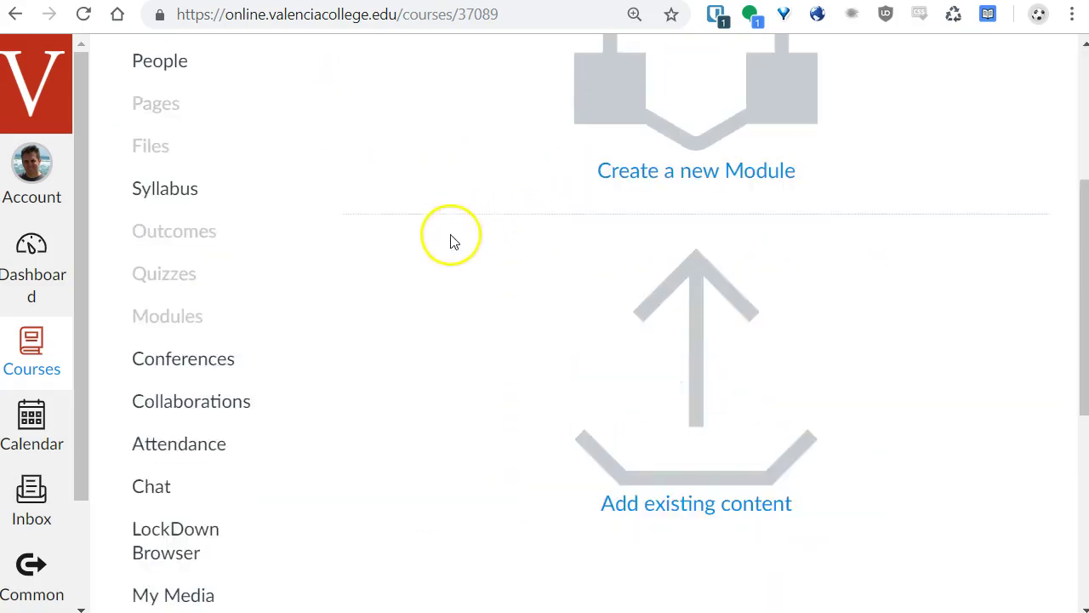
pyautogui.click(187, 393)
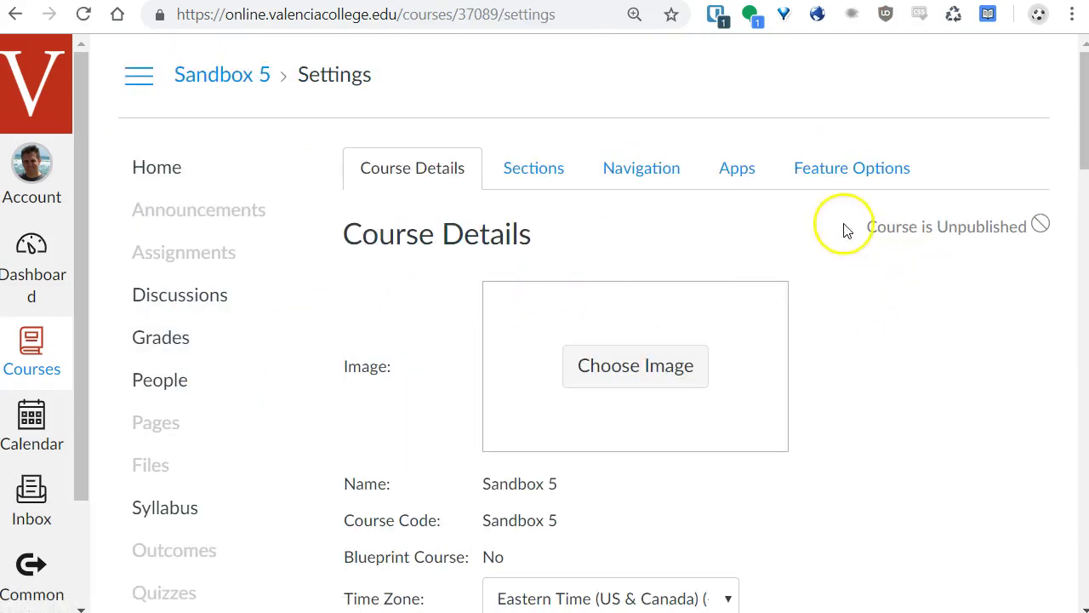
pyautogui.click(738, 169)
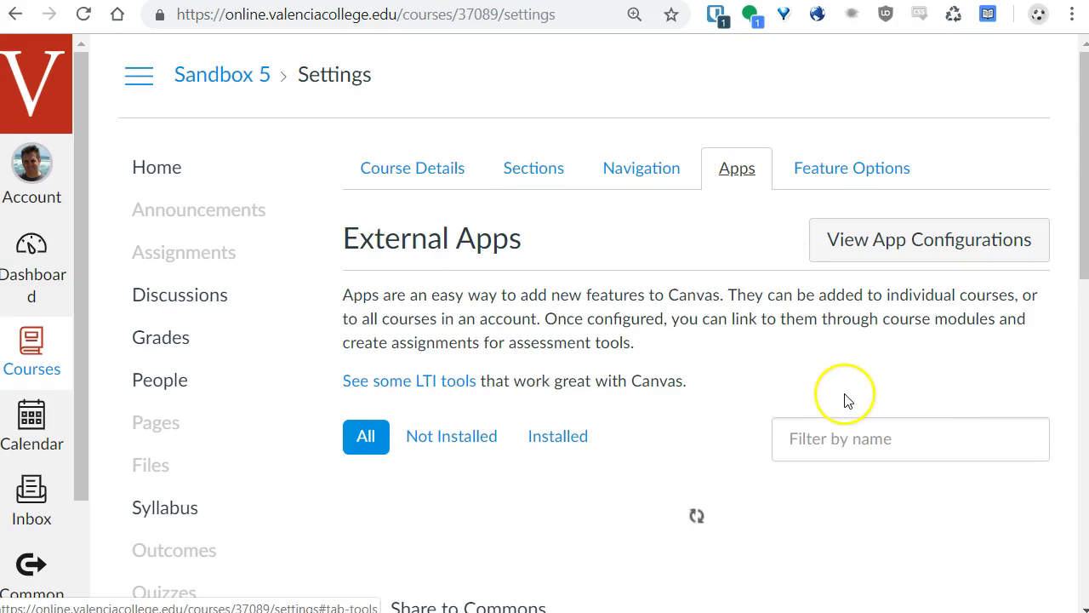
# Step: Filter the apps by 'flipgr' and open the Flipgrid app card
pyautogui.click(835, 439)
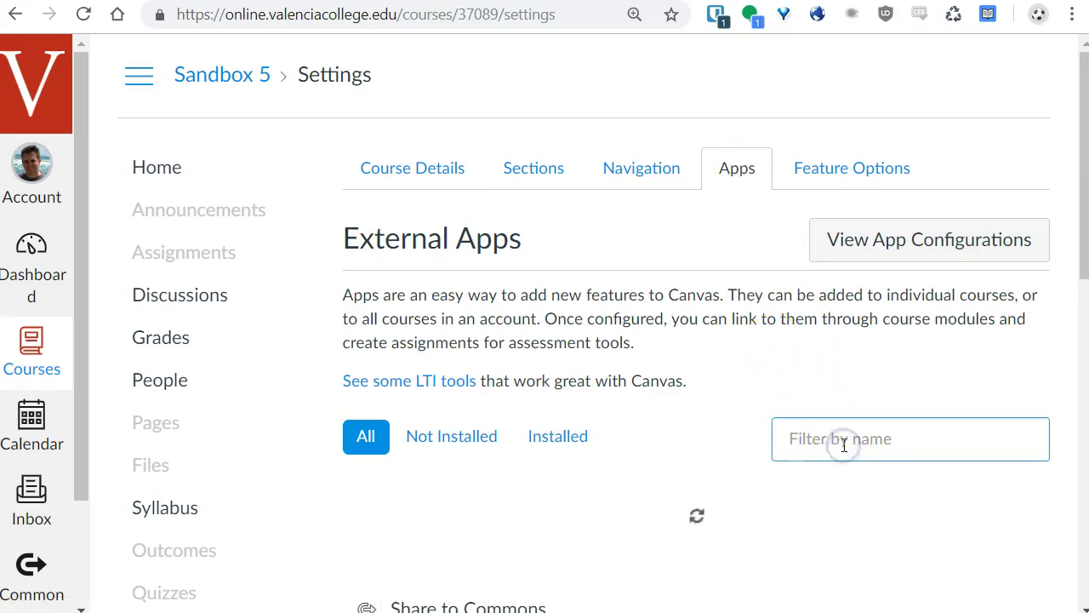
pyautogui.write('flipgrid')
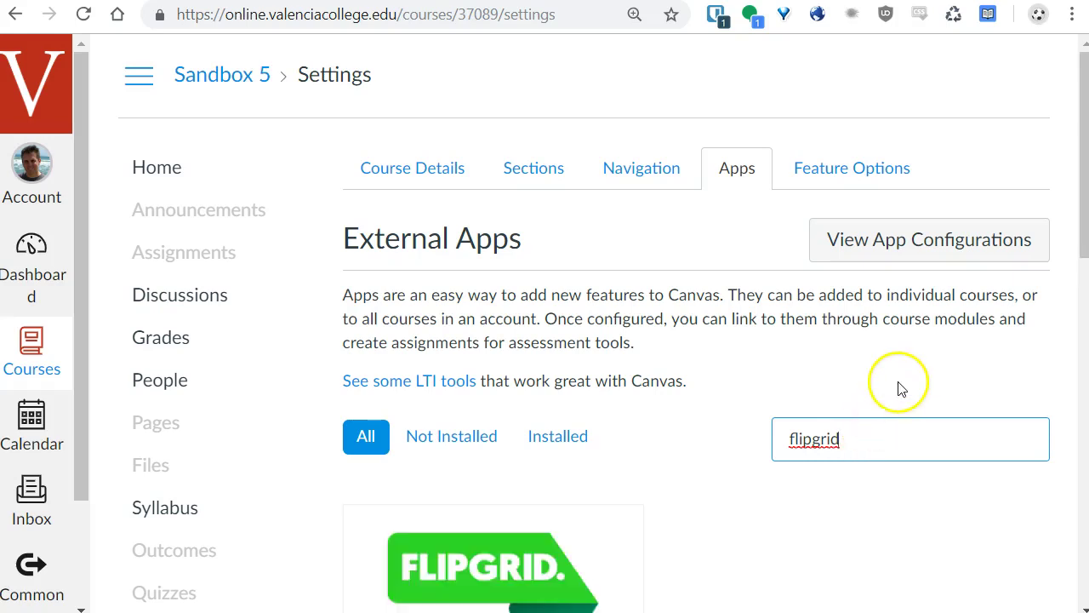
pyautogui.scroll(-1, 892, 374)
pyautogui.moveTo(503, 486)
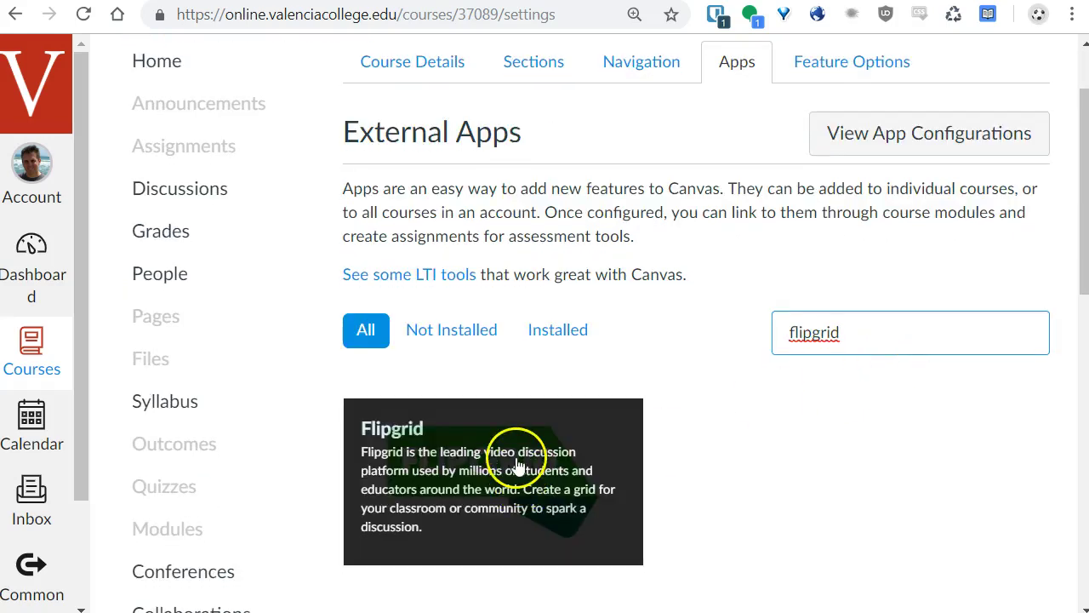
pyautogui.click(507, 433)
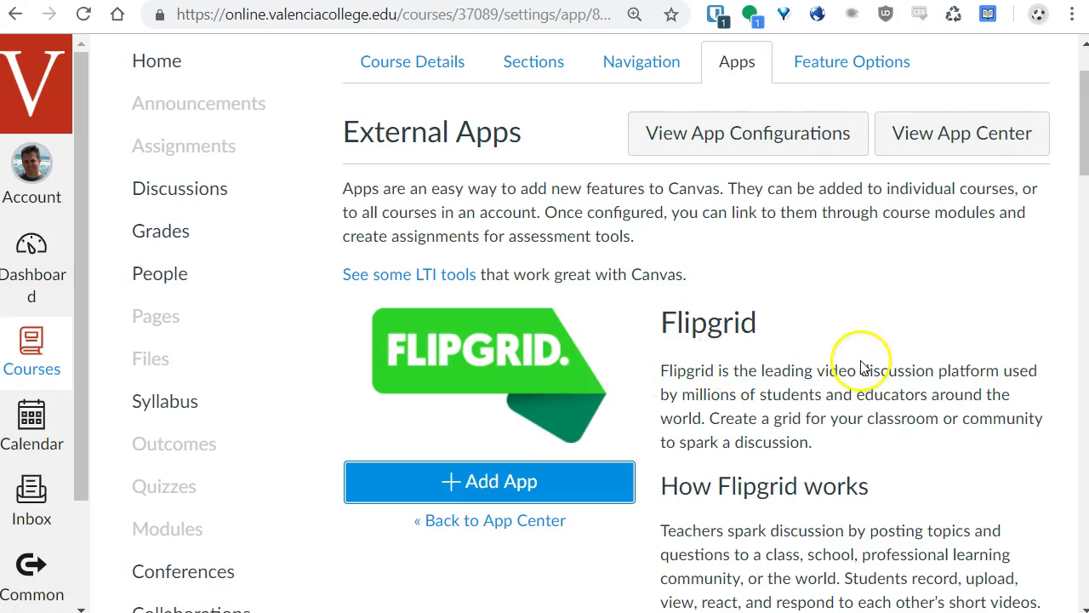
pyautogui.scroll(-2, 861, 366)
pyautogui.scroll(1, 754, 224)
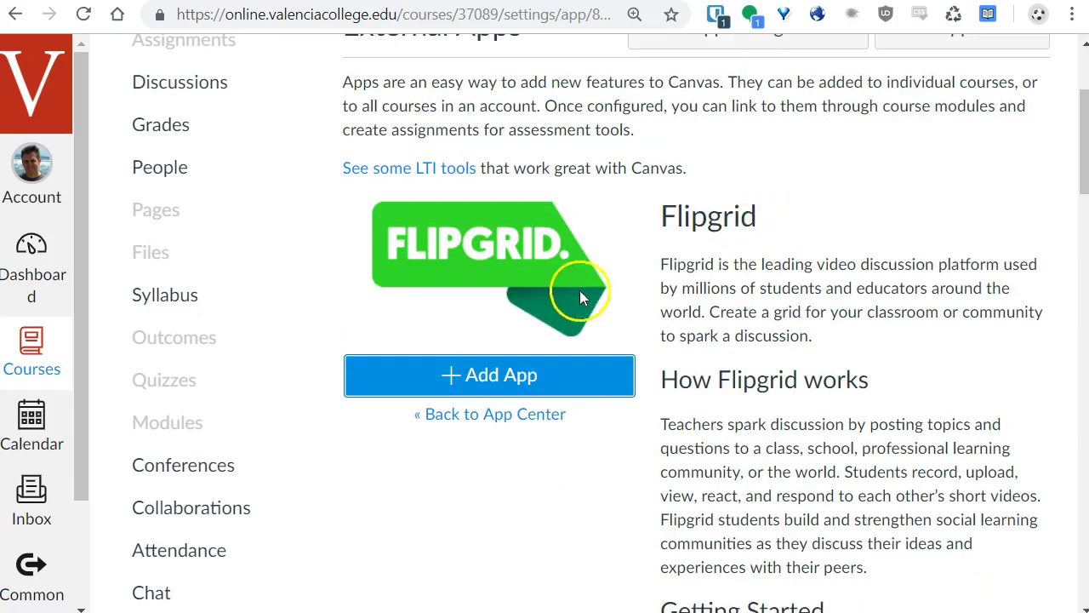
# Step: Open Flipgrid's Add App form and check its Consumer Key and Shared Secret fields
pyautogui.click(528, 383)
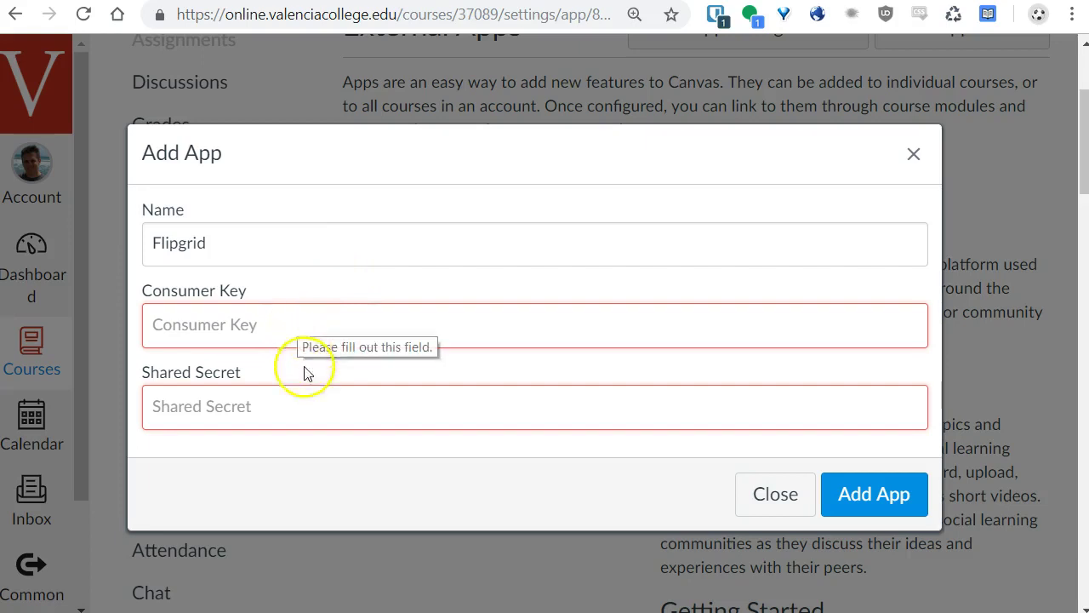
pyautogui.click(309, 406)
pyautogui.click(340, 336)
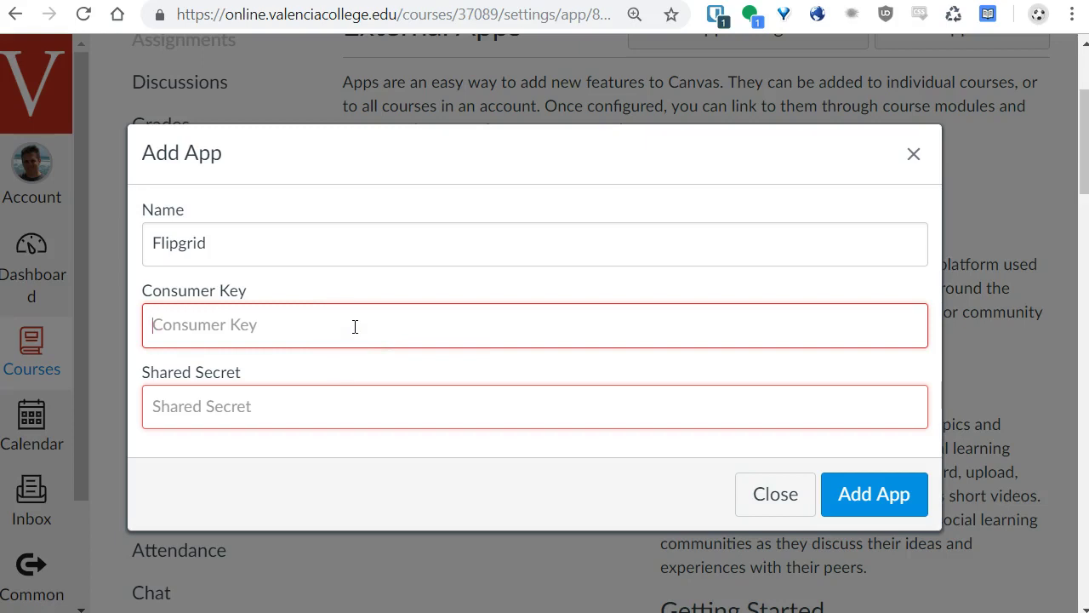
pyautogui.click(360, 325)
pyautogui.hotkey('ctrl', 'Tab')
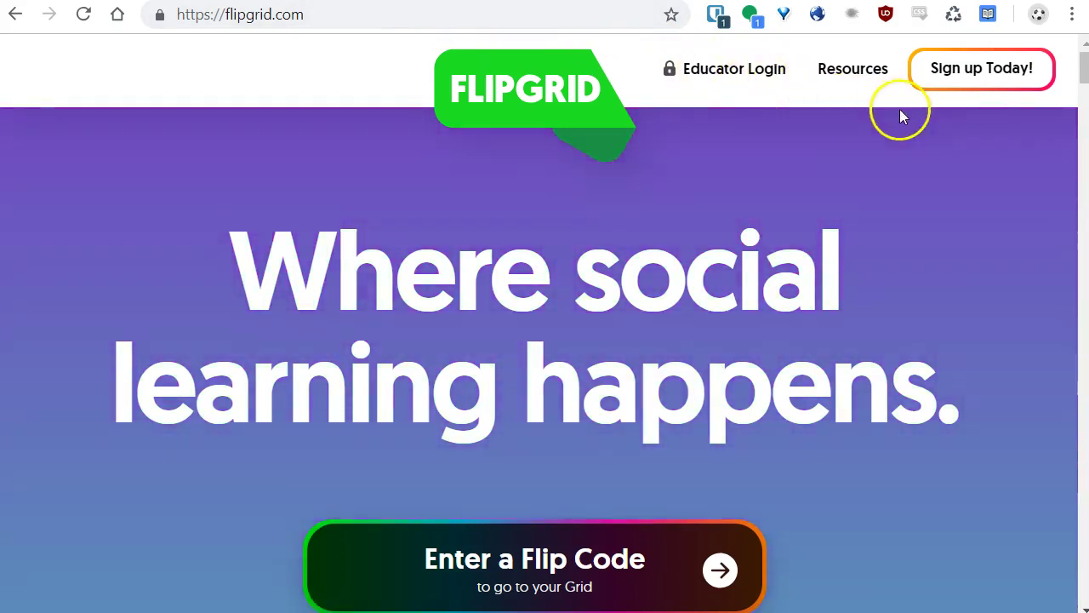
# Step: Open admin.flipgrid.com/signup and review the Google and Microsoft sign-up options
pyautogui.click(992, 73)
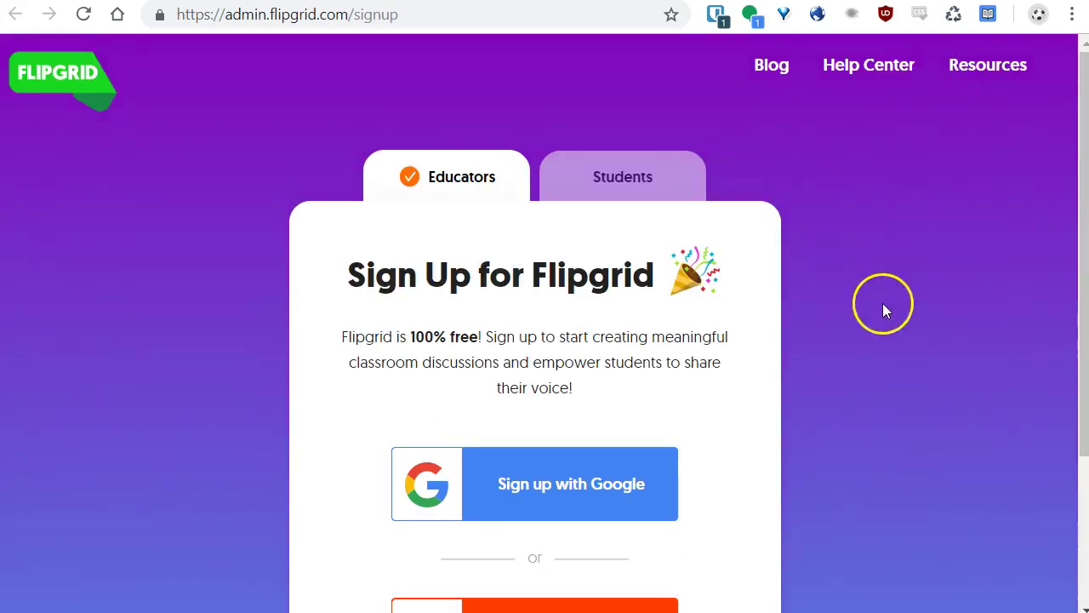
pyautogui.scroll(-3, 882, 303)
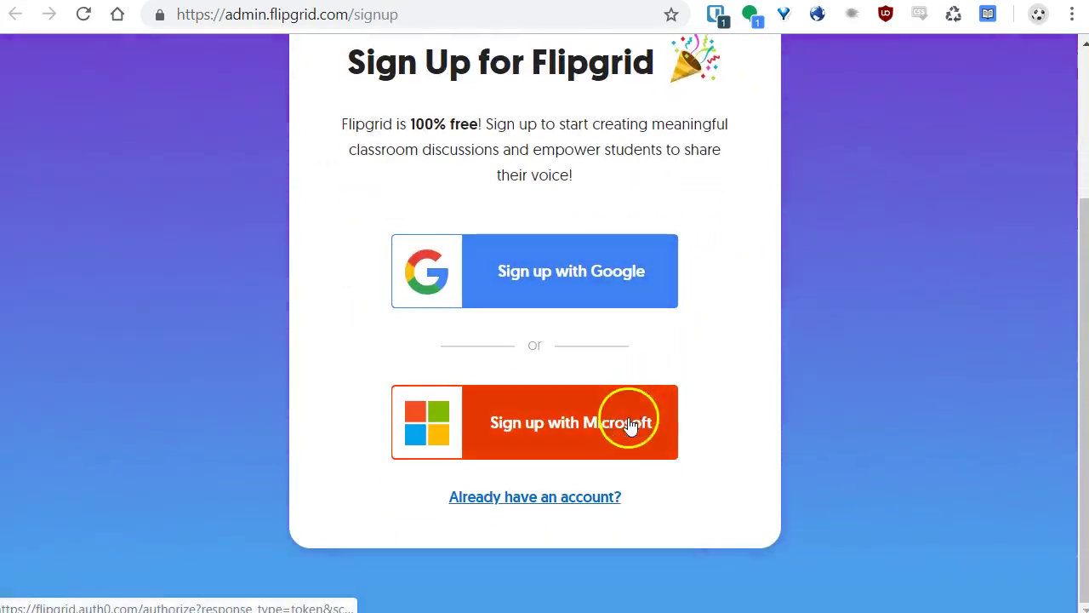
pyautogui.scroll(2, 910, 345)
pyautogui.scroll(-2, 910, 345)
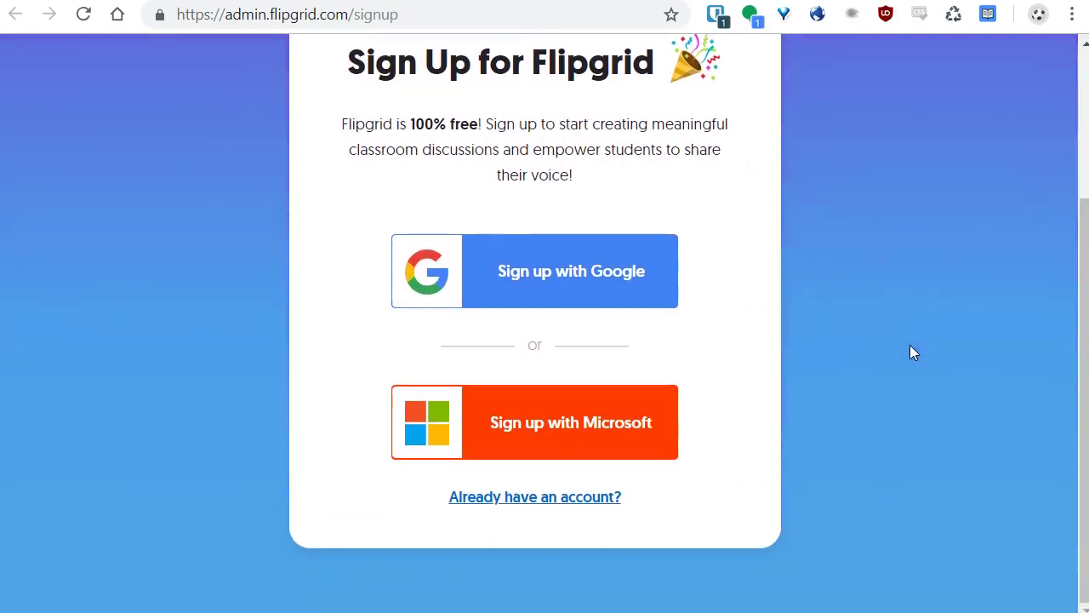
pyautogui.scroll(2, 885, 357)
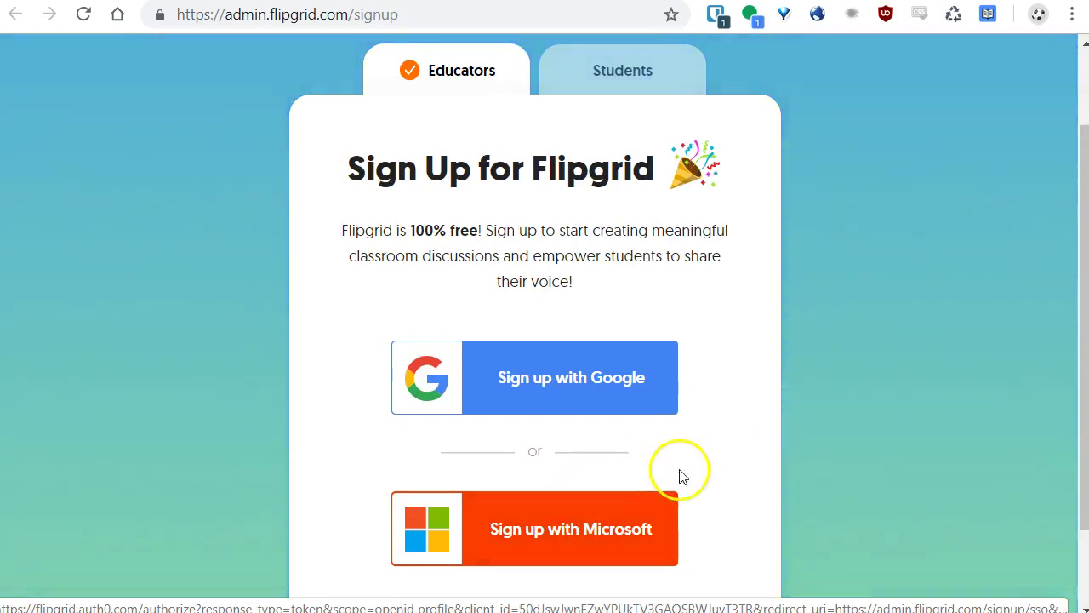
pyautogui.scroll(-1, 736, 469)
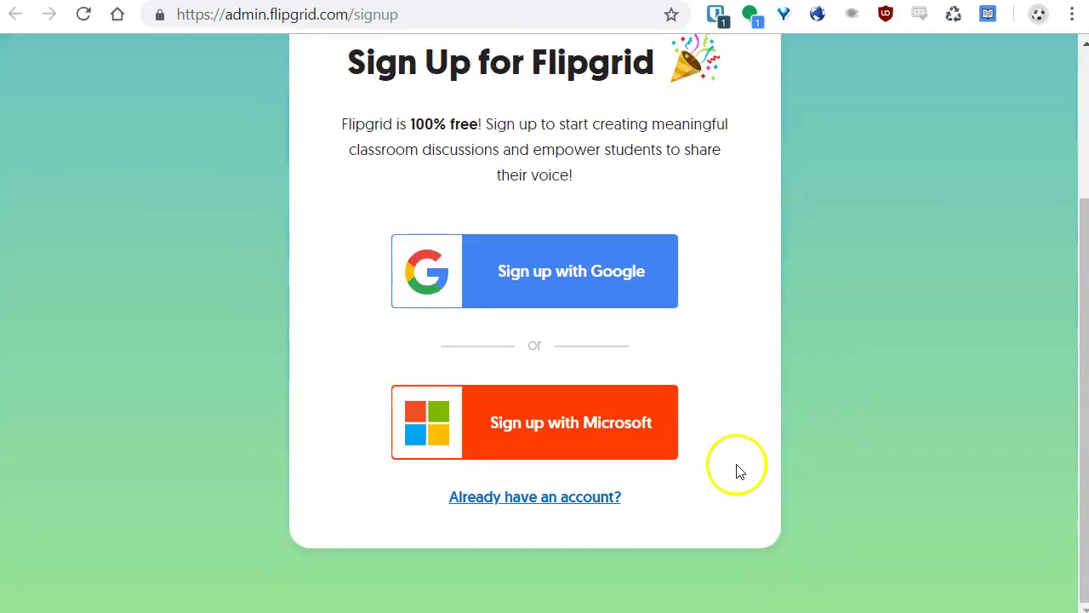
pyautogui.scroll(1, 757, 450)
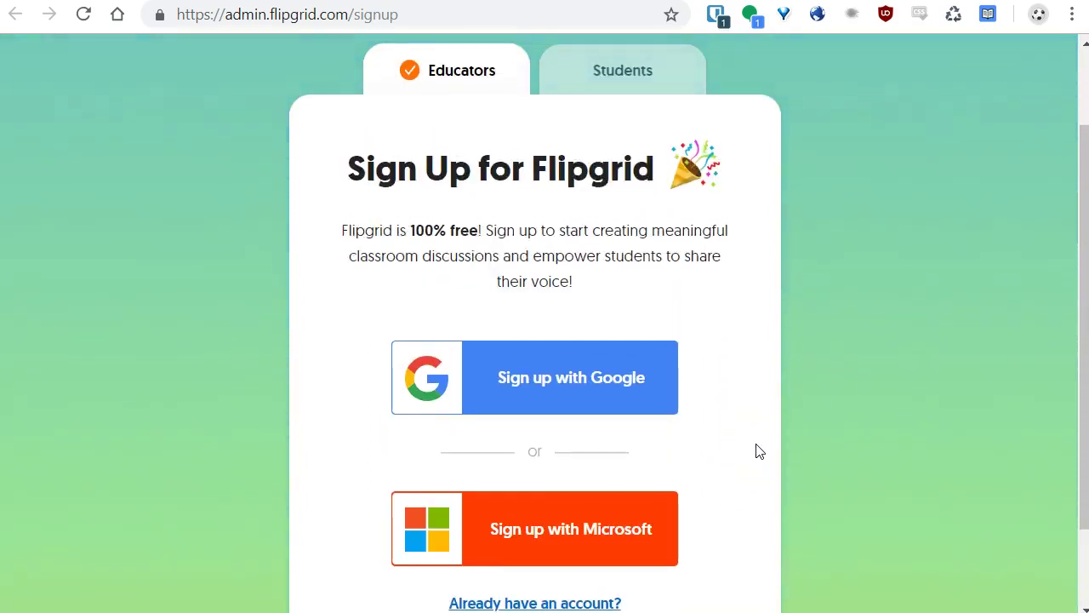
pyautogui.click(756, 433)
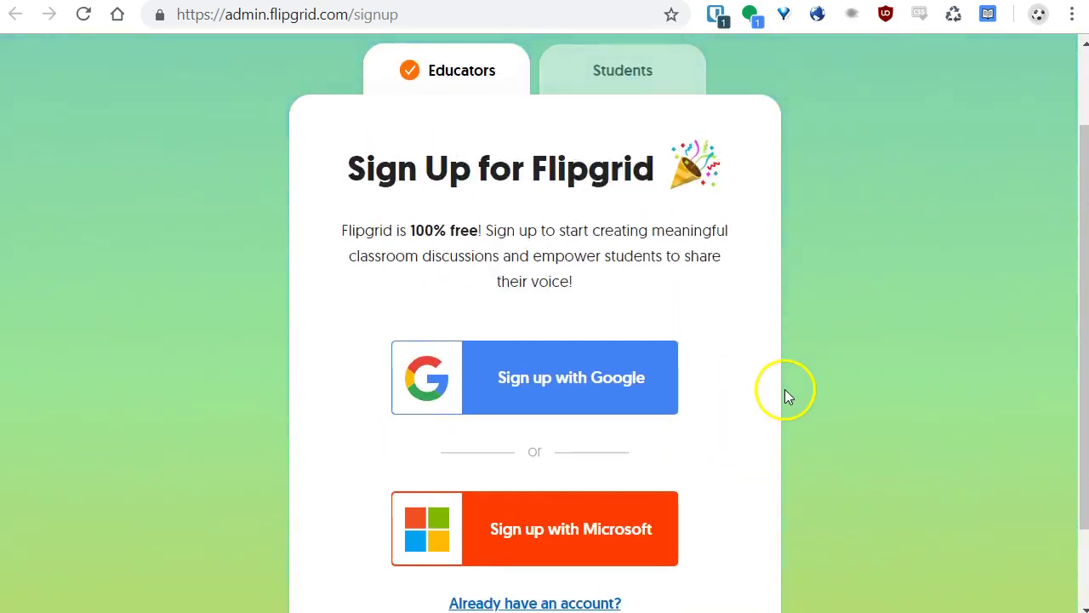
pyautogui.scroll(-1, 646, 442)
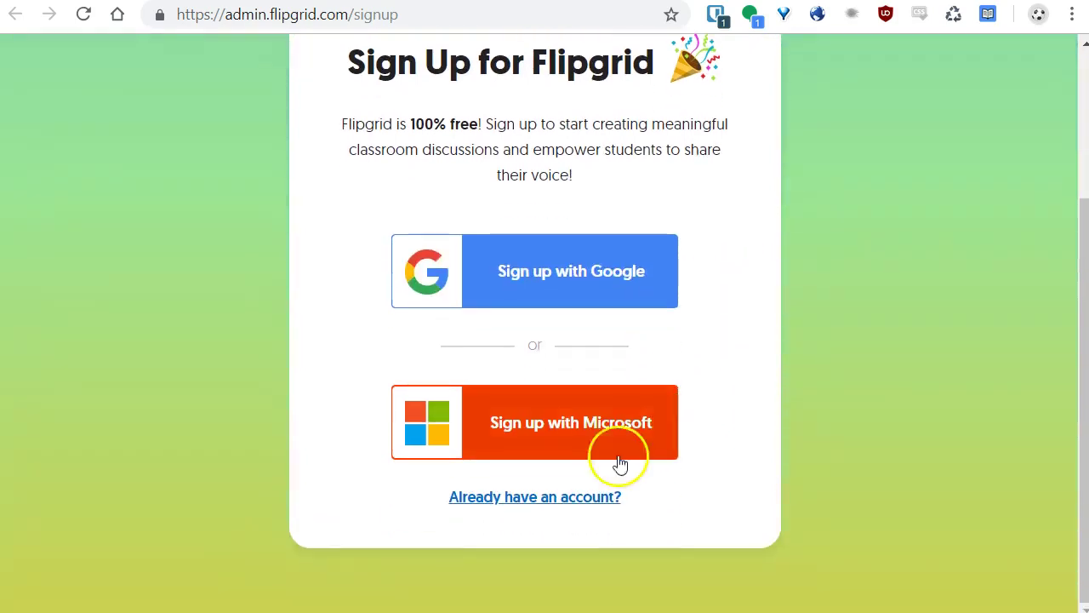
# Step: Log in to the Flipgrid educator account with saved browser credentials and browse the 7 grids
pyautogui.click(539, 500)
pyautogui.scroll(-2, 835, 324)
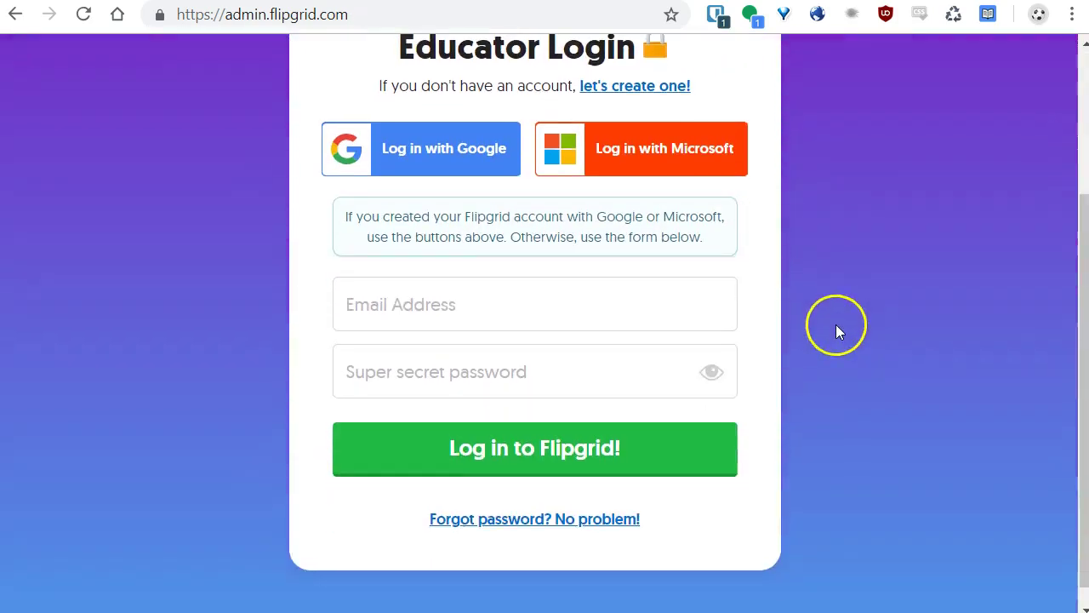
pyautogui.scroll(2, 835, 324)
pyautogui.click(719, 15)
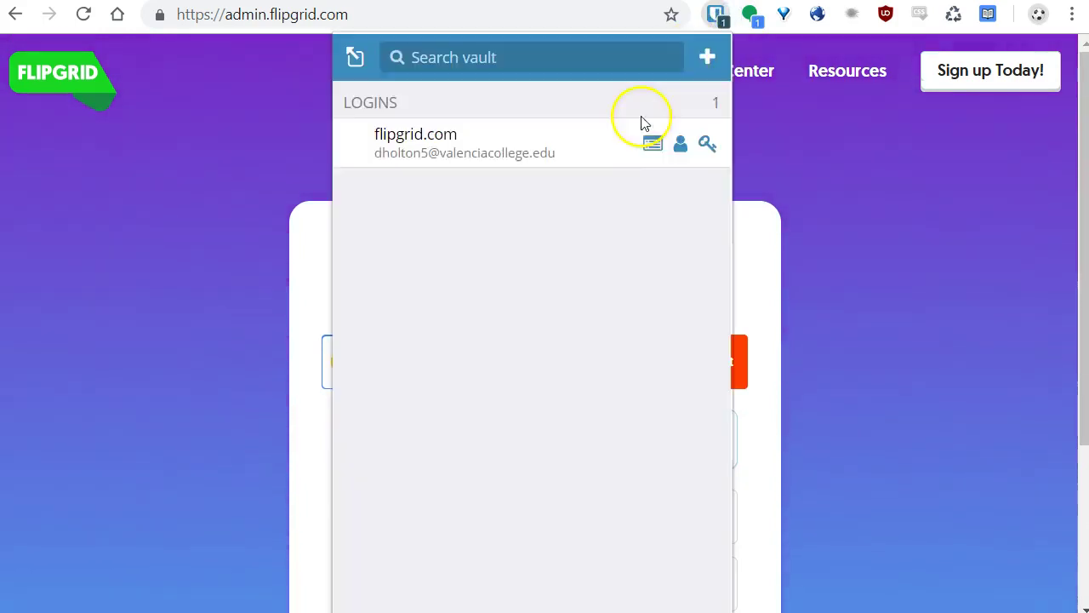
pyautogui.click(542, 139)
pyautogui.scroll(-2, 956, 445)
pyautogui.click(437, 439)
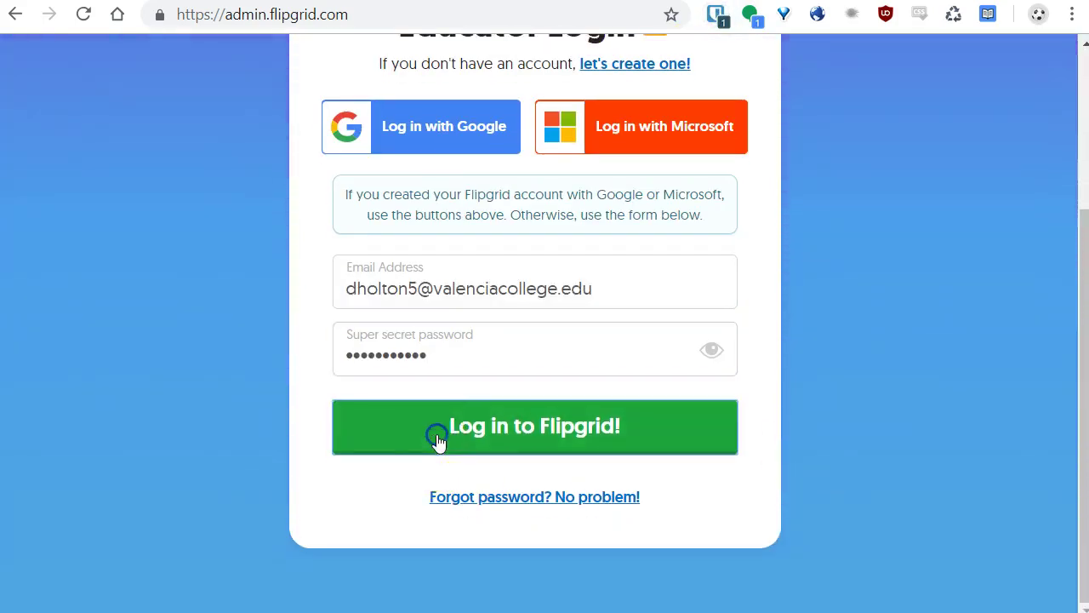
pyautogui.scroll(-1, 618, 364)
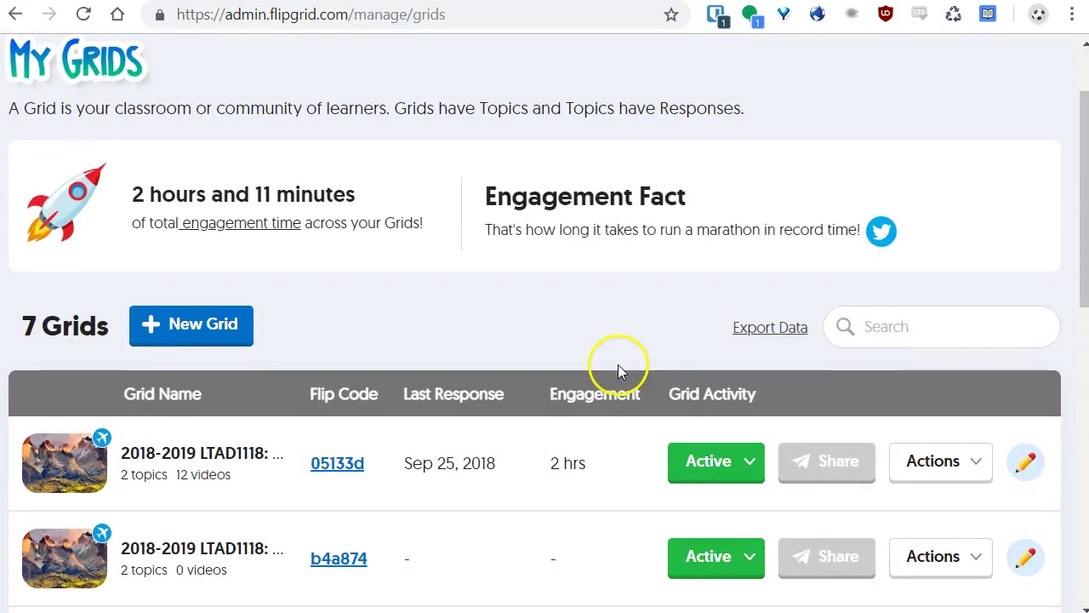
pyautogui.scroll(-2, 618, 364)
pyautogui.scroll(-2, 607, 371)
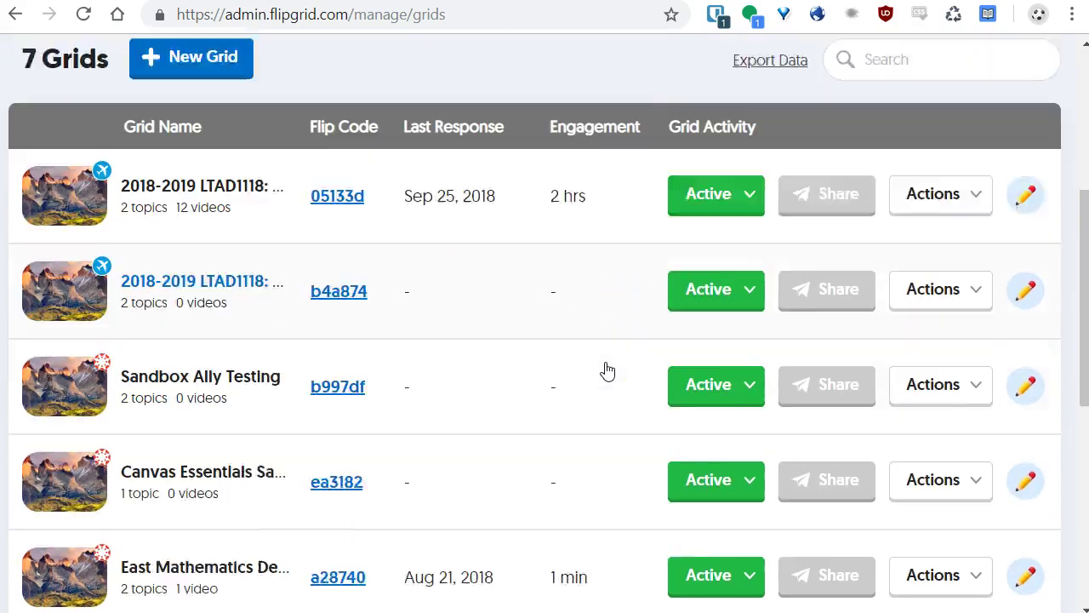
pyautogui.scroll(2, 607, 370)
pyautogui.scroll(4, 611, 375)
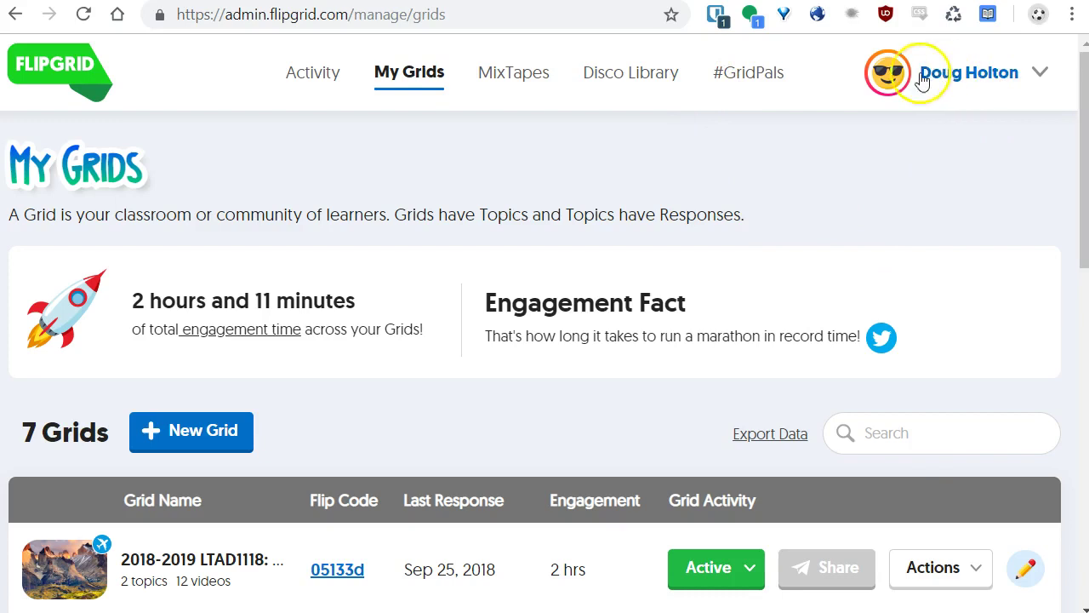
# Step: Choose Integrations from the profile menu to view the Valencia Canvas integration
pyautogui.click(1040, 77)
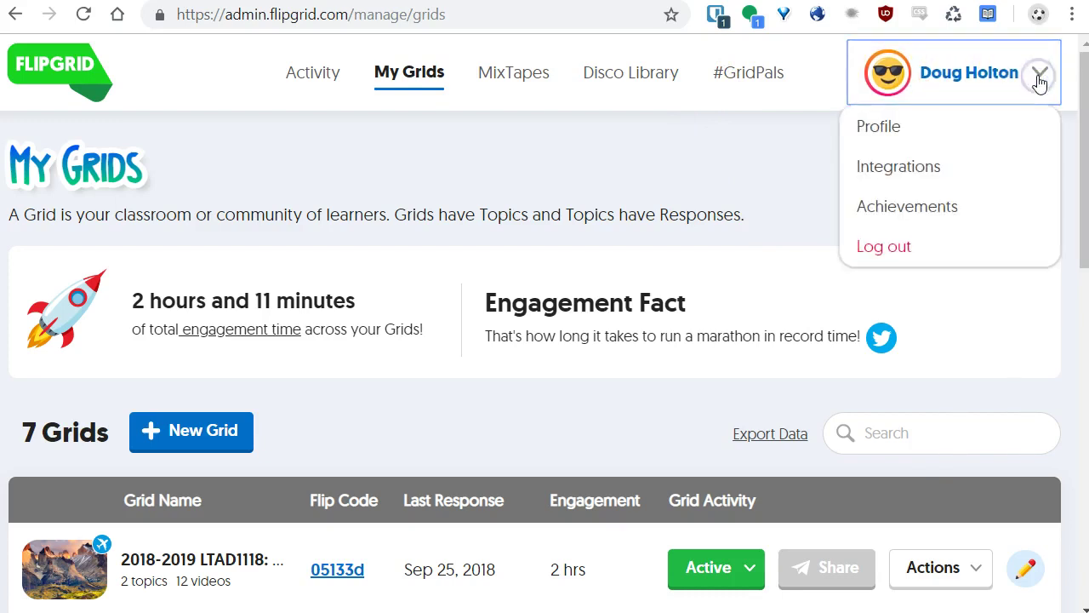
pyautogui.click(930, 164)
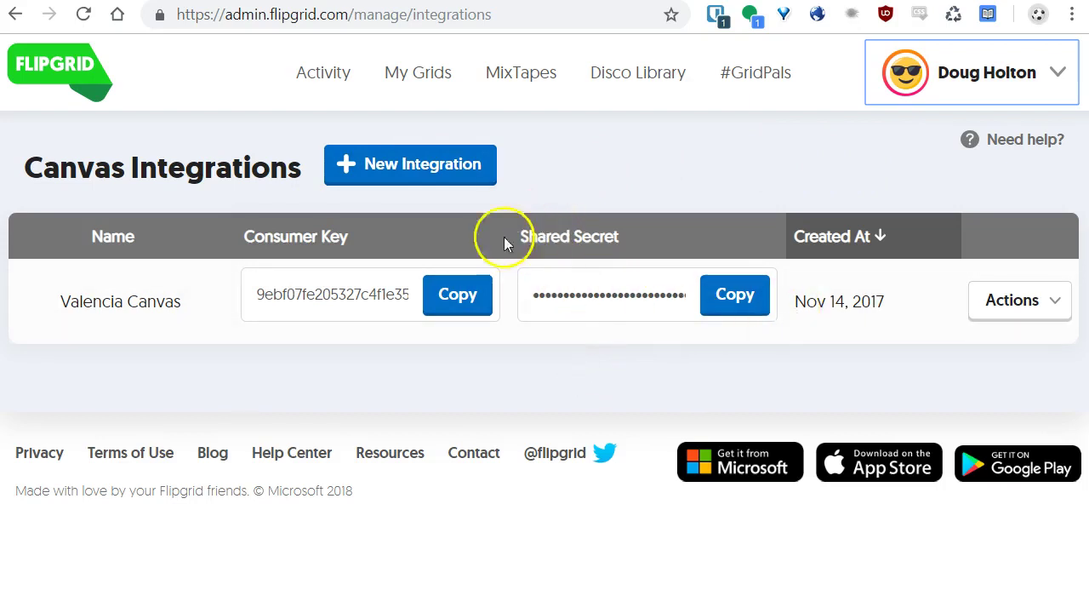
# Step: Preview and close the New Integration form, then copy the Valencia Canvas consumer key
pyautogui.click(442, 169)
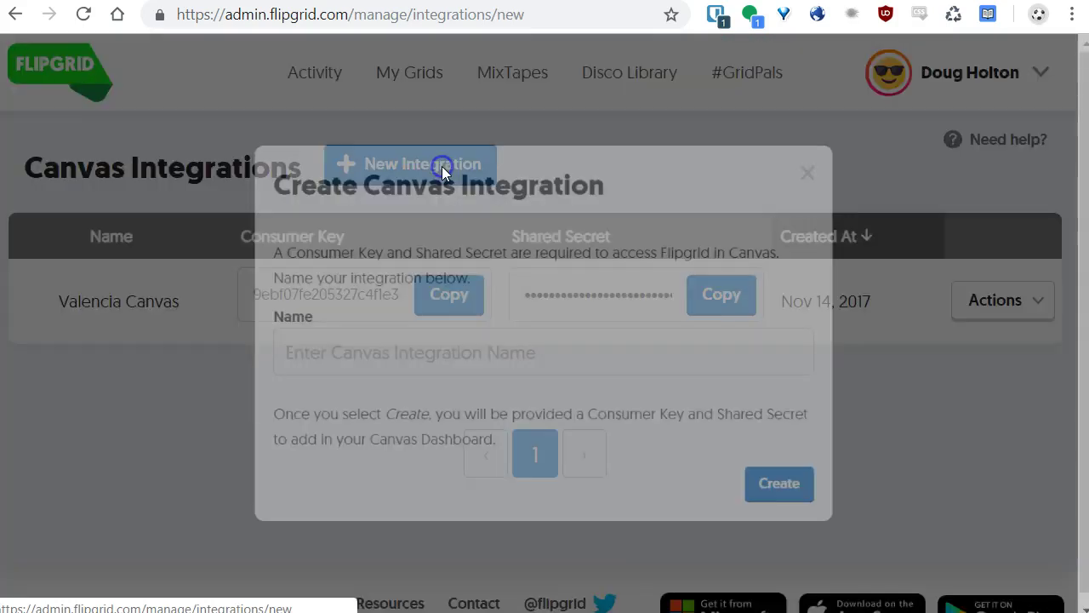
pyautogui.click(456, 358)
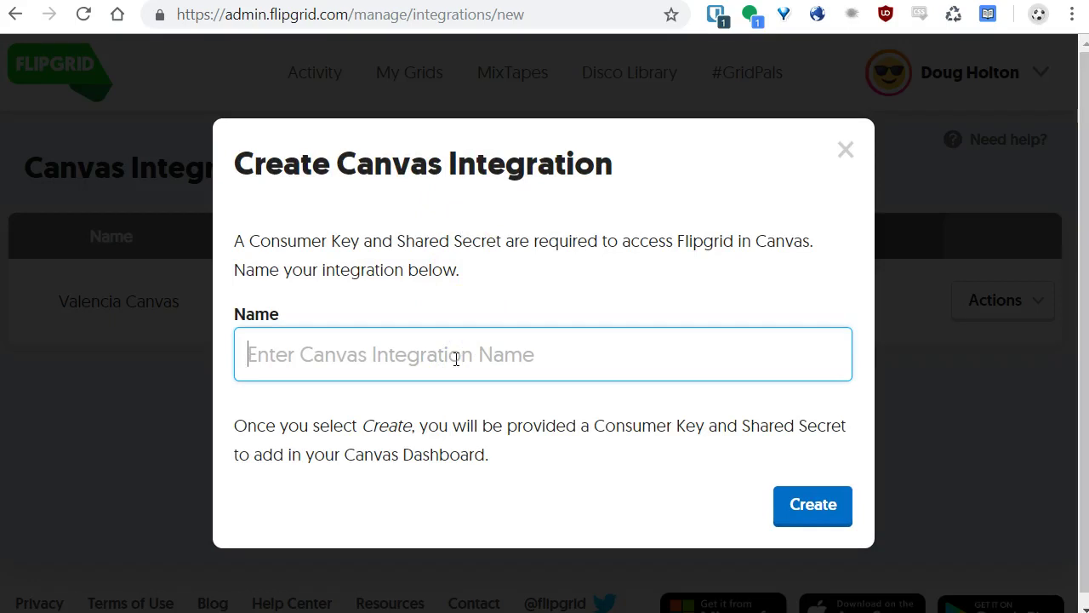
pyautogui.click(845, 150)
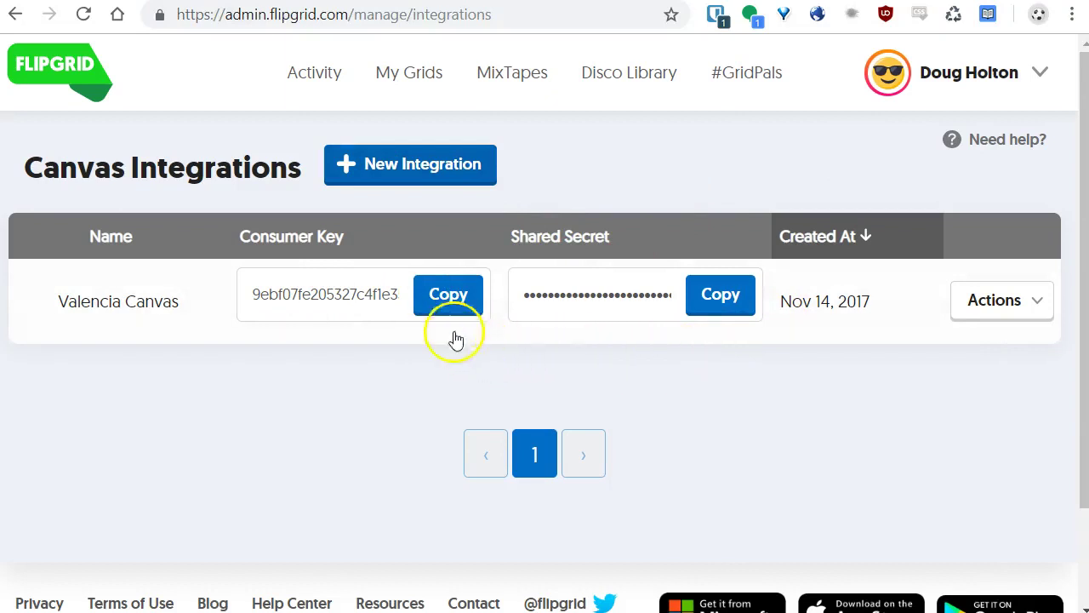
pyautogui.click(445, 297)
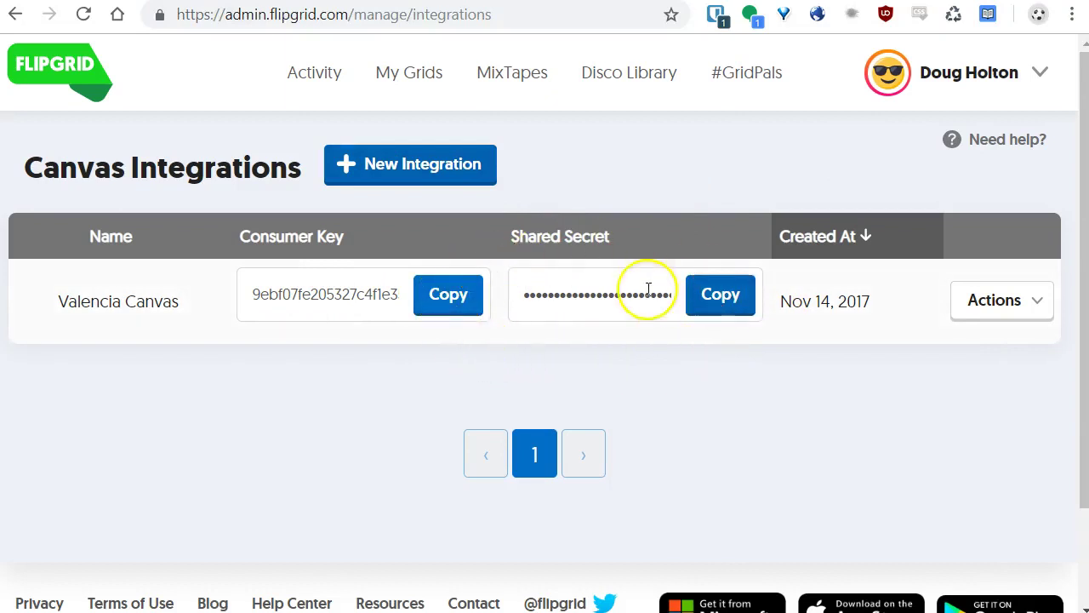
pyautogui.click(464, 308)
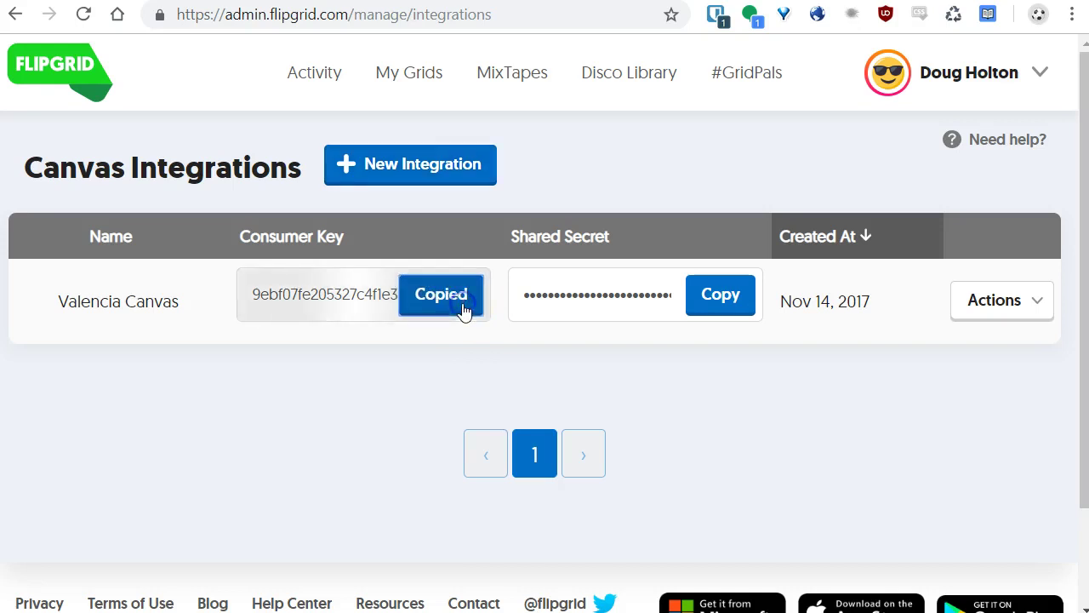
# Step: Paste the consumer key into Canvas's Add App form and copy the shared secret from Flipgrid
pyautogui.click(656, 127)
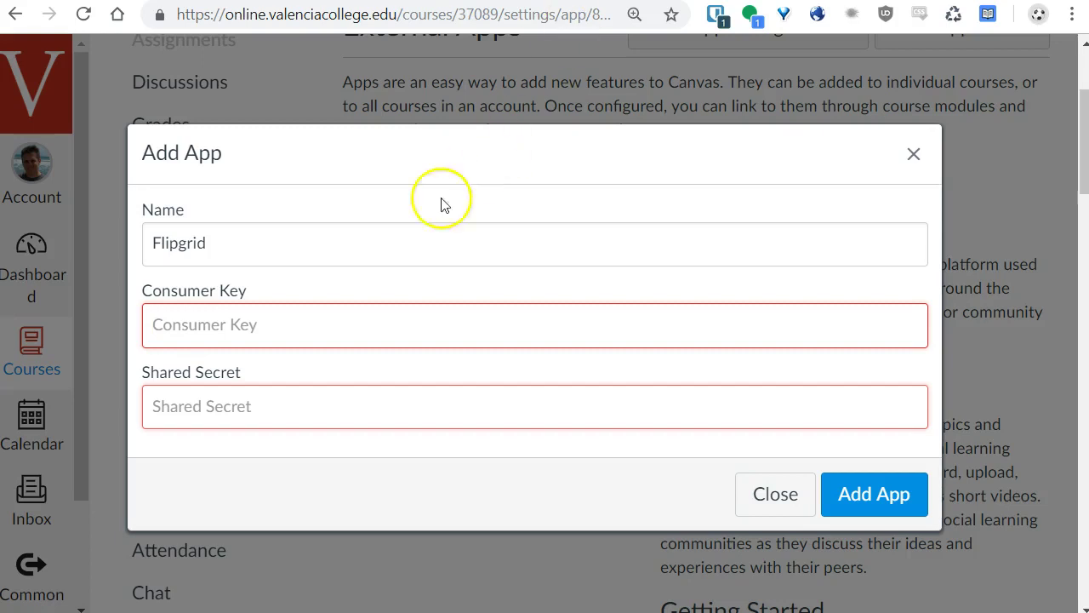
pyautogui.hotkey('ctrl', 'v')
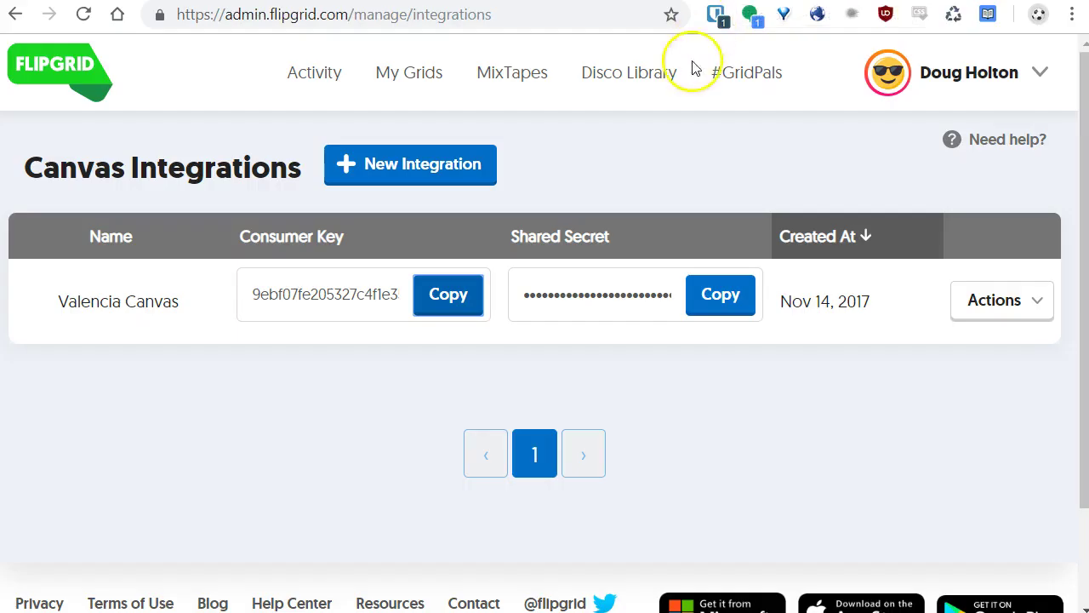
pyautogui.click(705, 310)
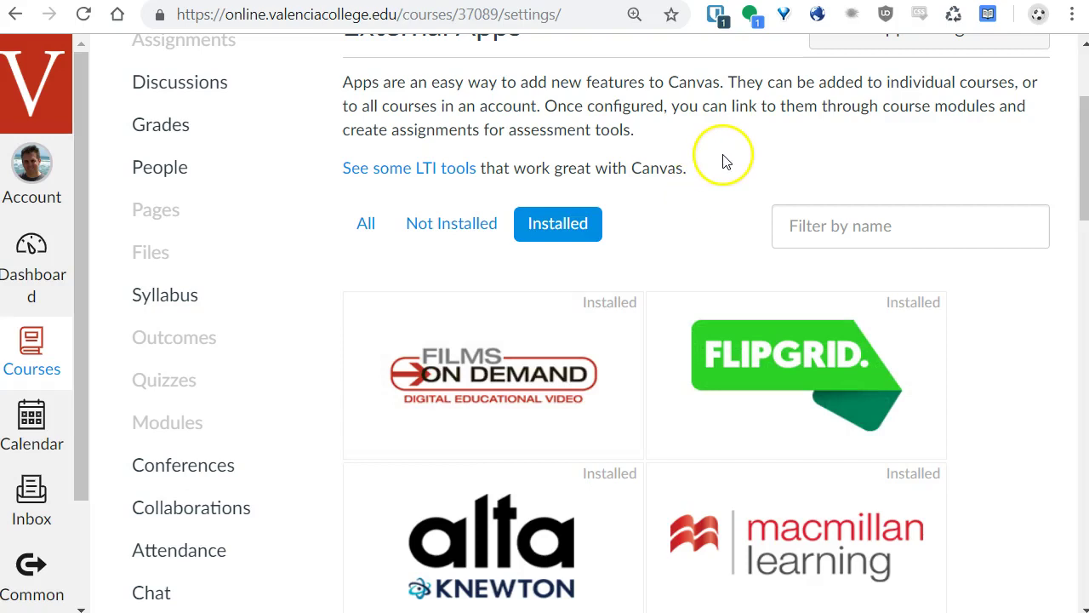
# Step: Return to the Sandbox 5 course home and find the new Flipgrid navigation link
pyautogui.scroll(3, 725, 174)
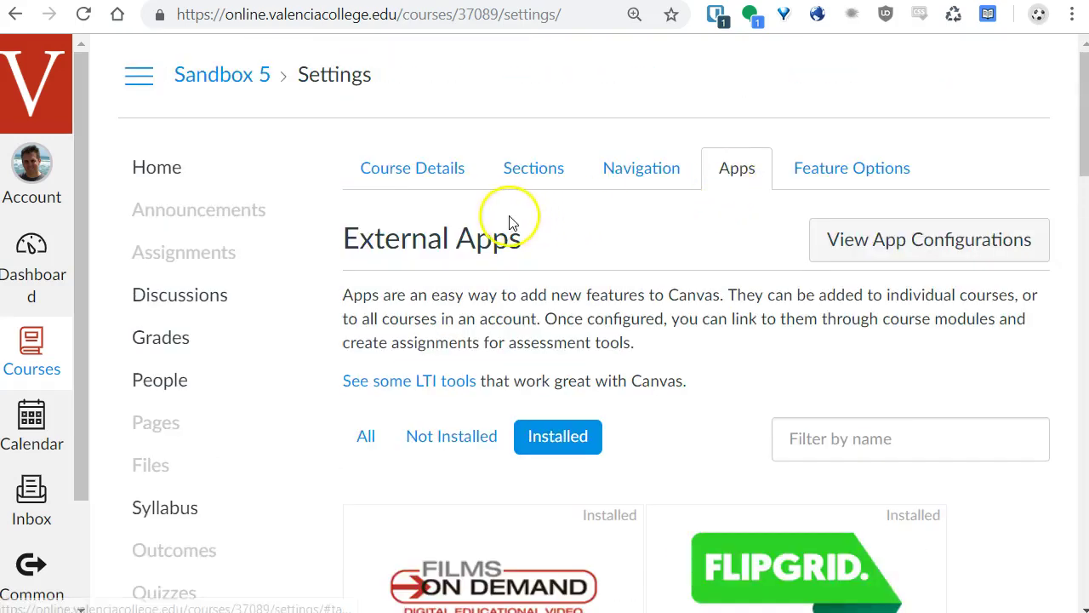
pyautogui.click(189, 169)
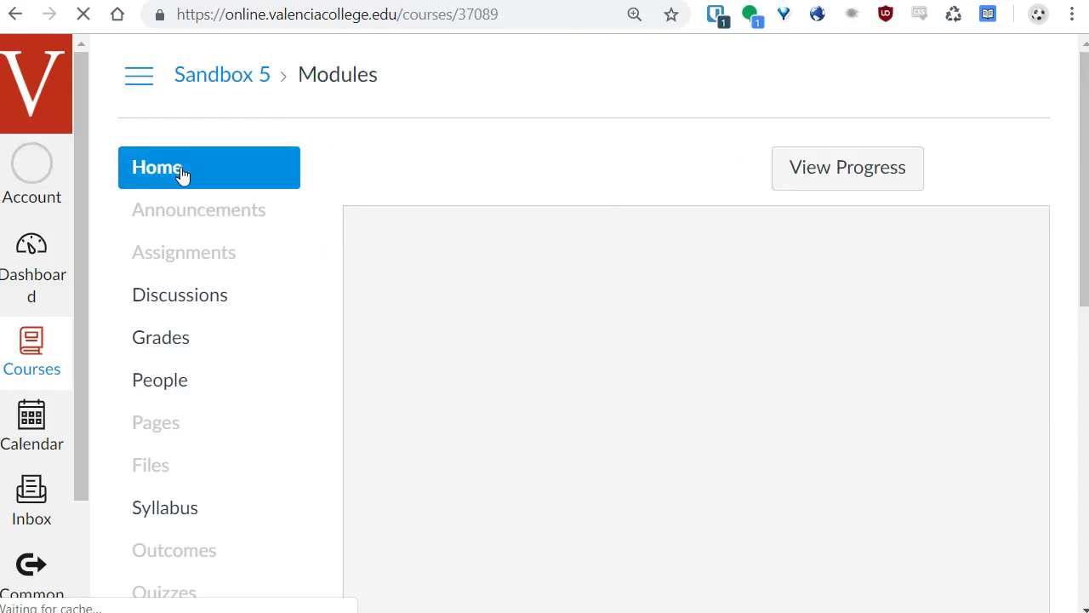
pyautogui.scroll(-5, 223, 259)
pyautogui.scroll(-2, 235, 269)
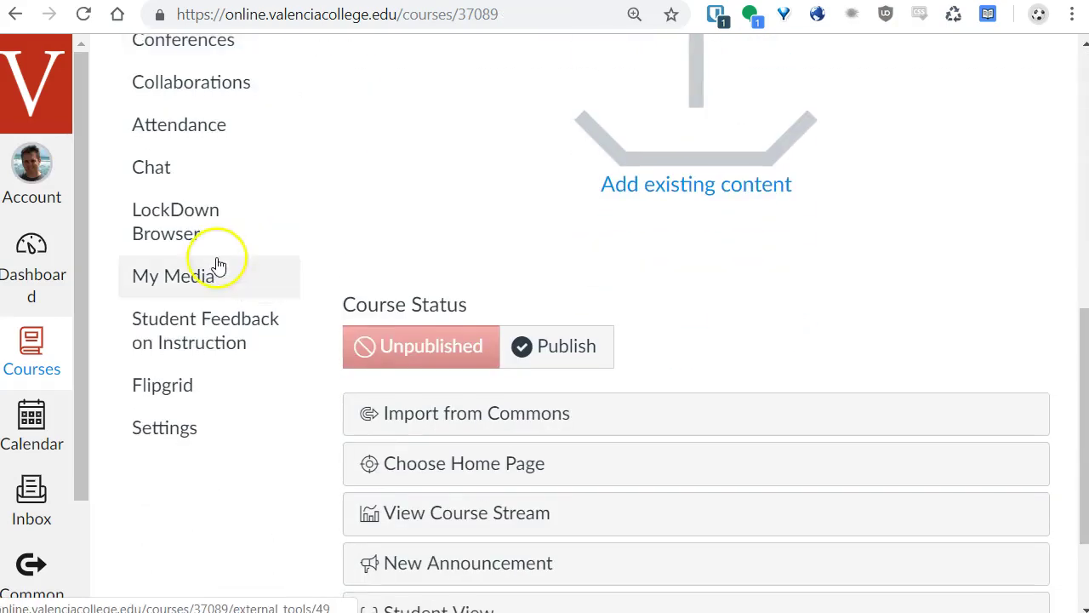
pyautogui.click(174, 396)
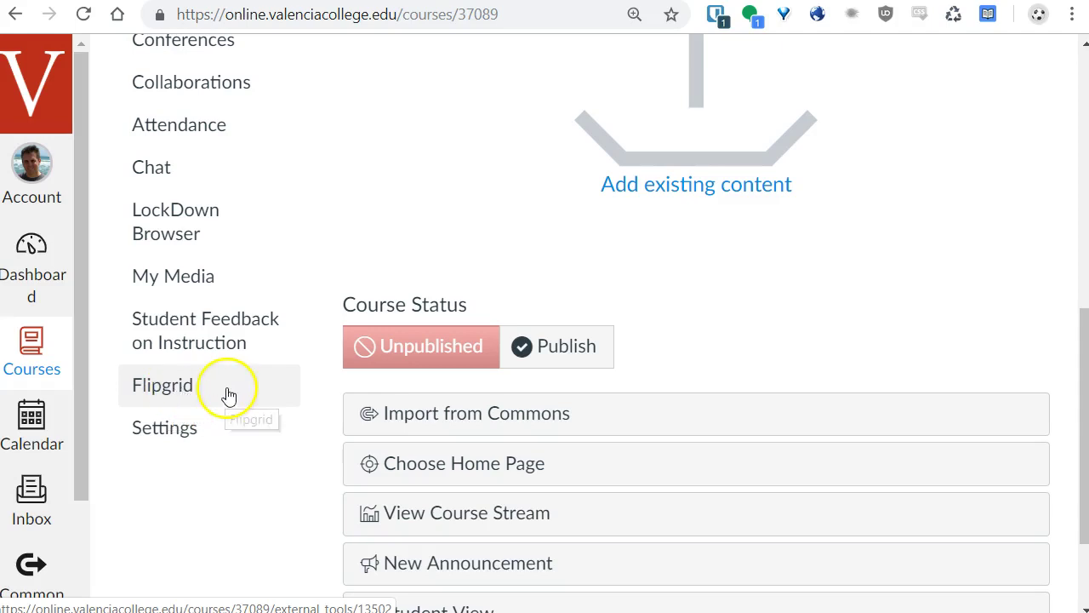
# Step: Open the course Settings on the Navigation tab and scroll the item list
pyautogui.click(168, 429)
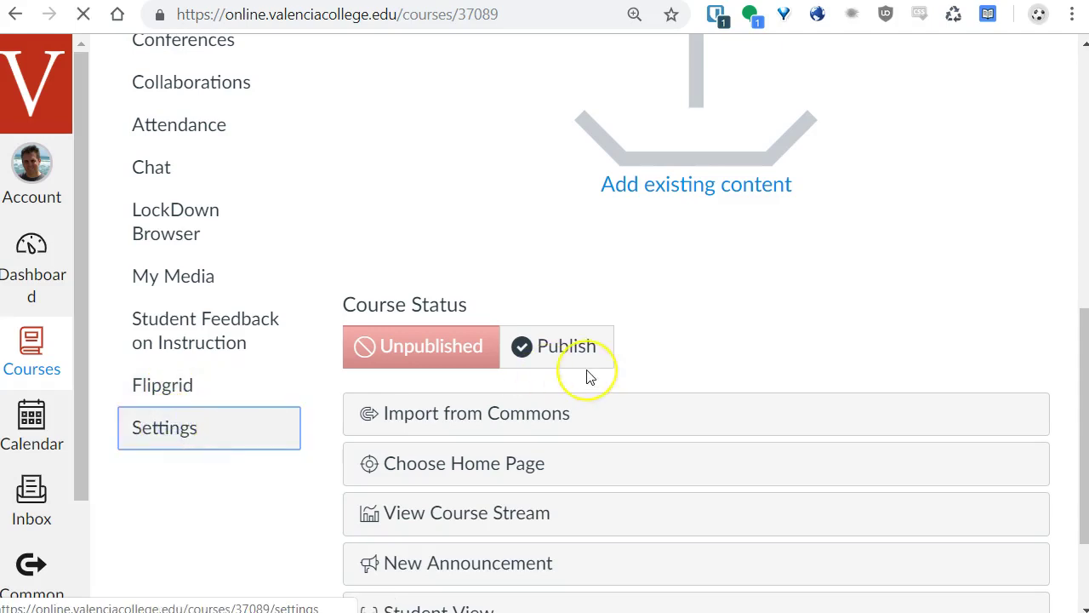
pyautogui.click(651, 168)
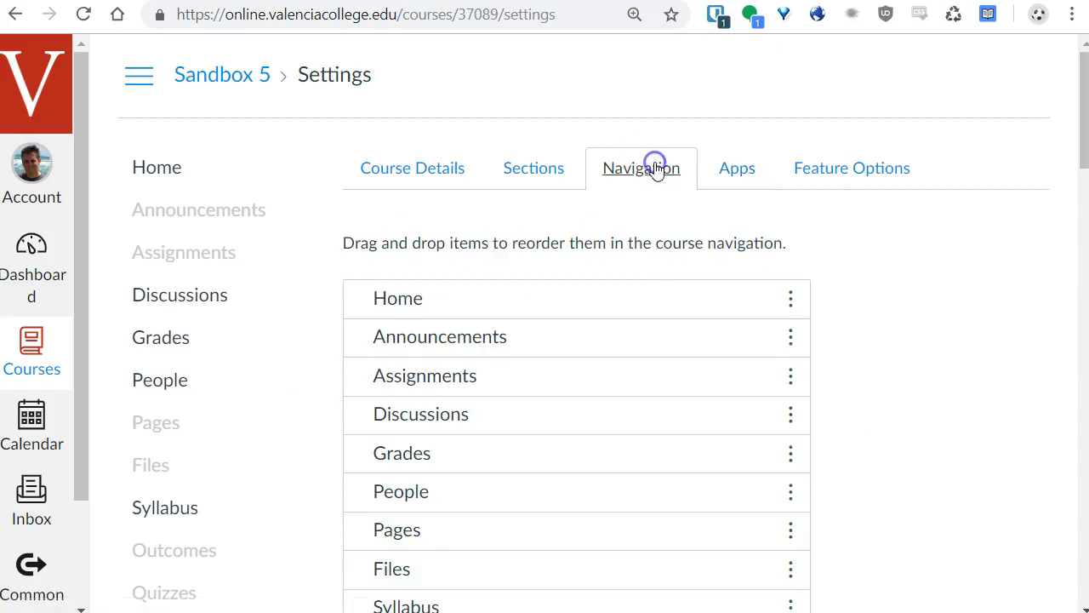
pyautogui.scroll(-5, 880, 311)
pyautogui.scroll(-3, 885, 302)
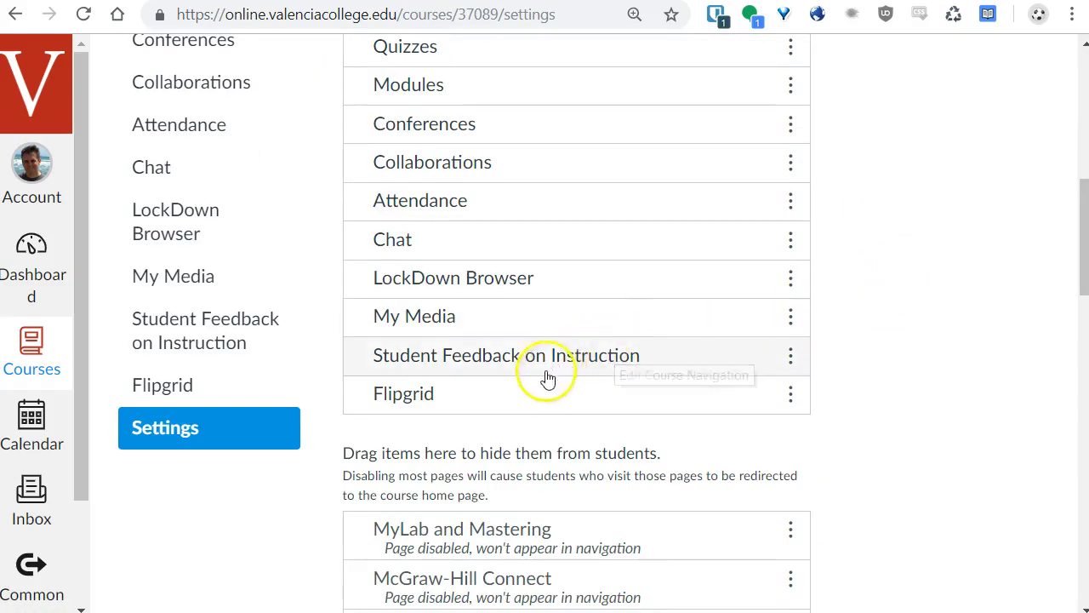
pyautogui.scroll(-1, 857, 361)
# Step: Drag Flipgrid to a new position in the navigation list and save the course navigation
pyautogui.moveTo(469, 293)
pyautogui.mouseDown()
pyautogui.moveTo(474, 476)
pyautogui.moveTo(452, 449)
pyautogui.moveTo(476, 281)
pyautogui.mouseUp()
pyautogui.scroll(-10, 923, 364)
pyautogui.scroll(-4, 922, 364)
pyautogui.scroll(8, 897, 374)
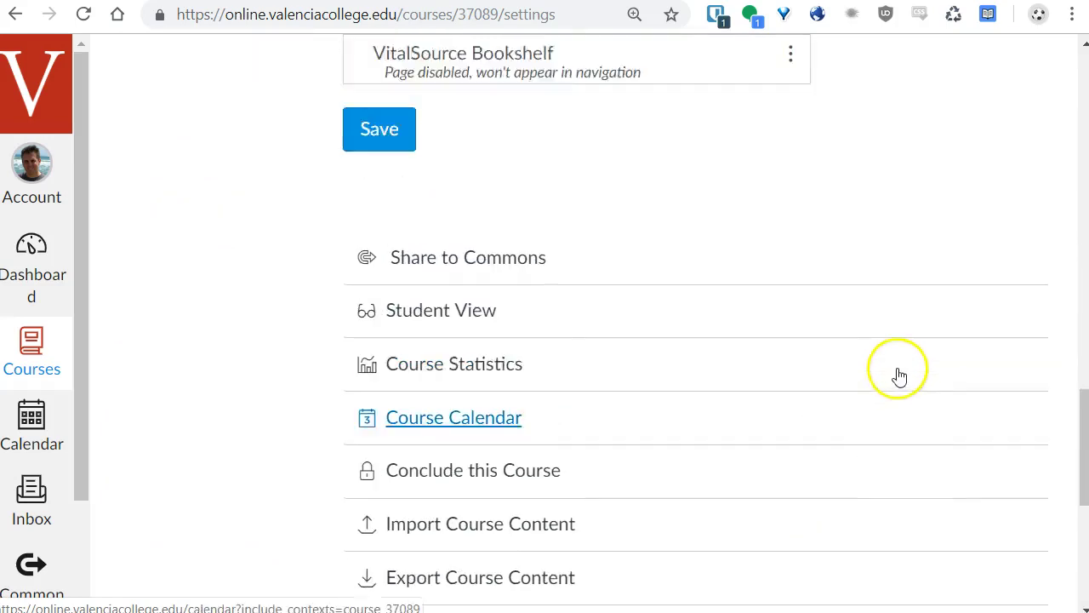
pyautogui.click(399, 387)
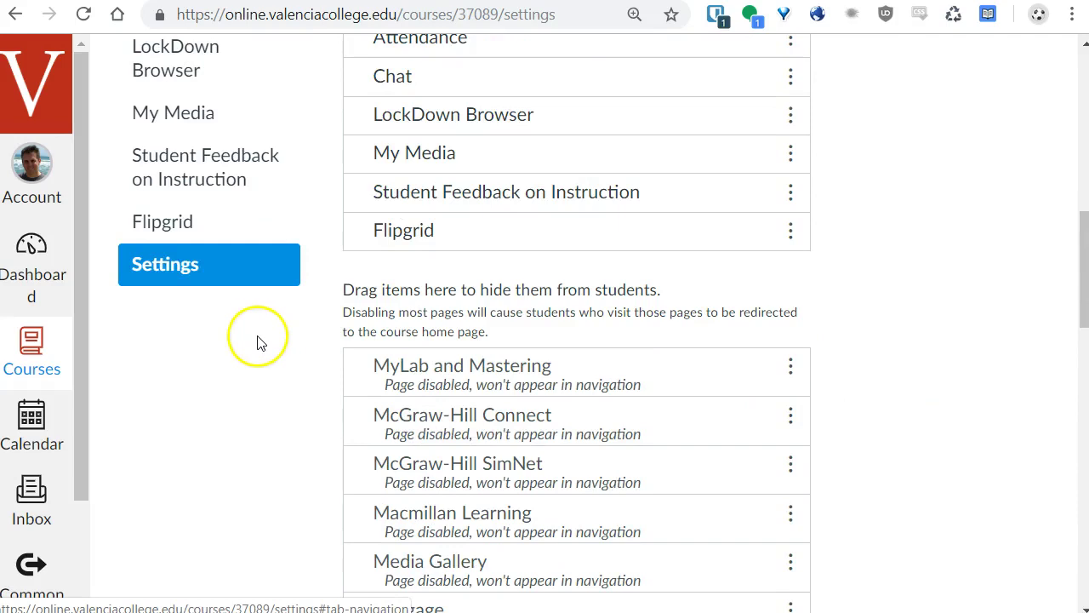
pyautogui.scroll(15, 959, 347)
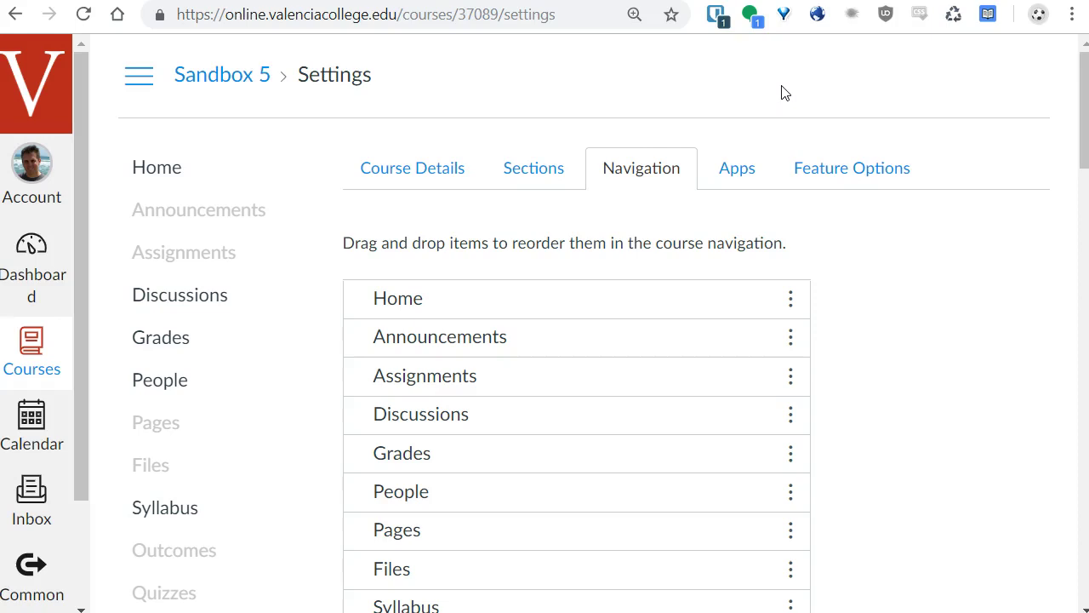
# Step: Add a module named 'Orientation' to the Sandbox 5 course and publish it
pyautogui.click(205, 172)
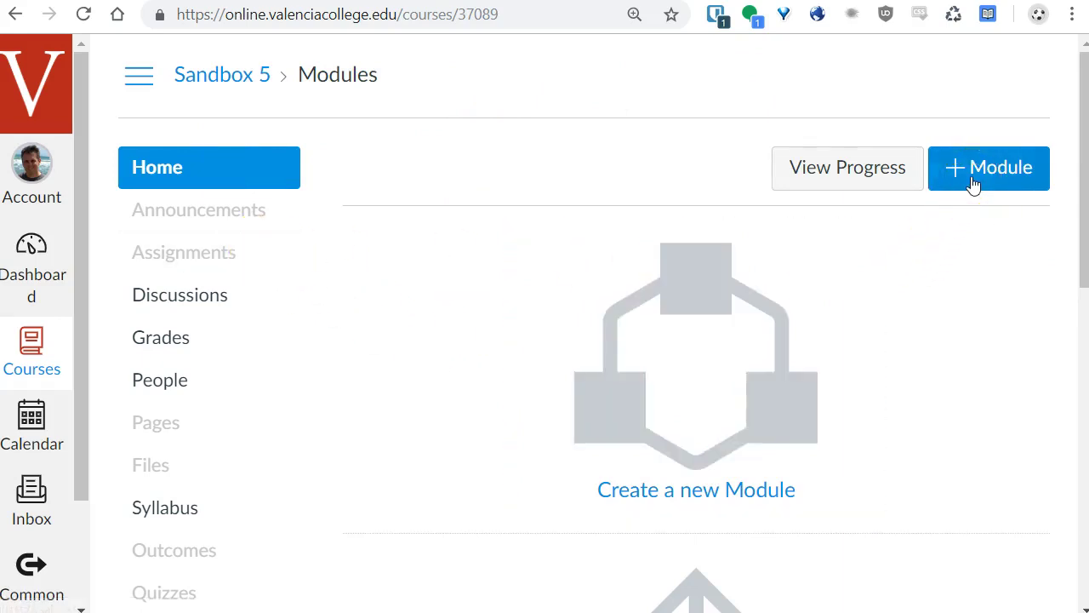
pyautogui.click(973, 185)
pyautogui.click(388, 228)
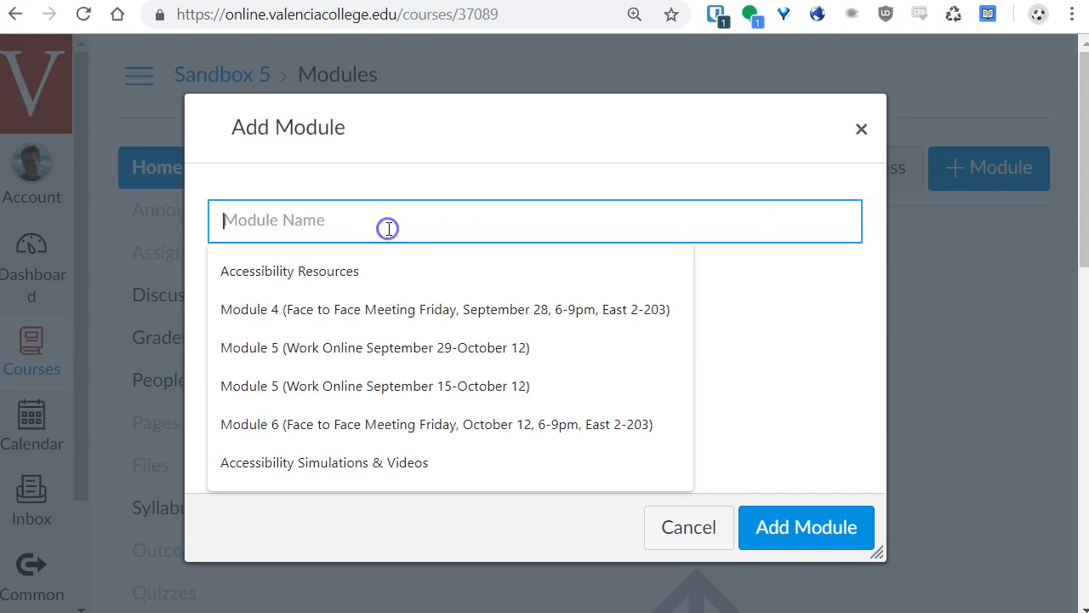
pyautogui.write('Orientation')
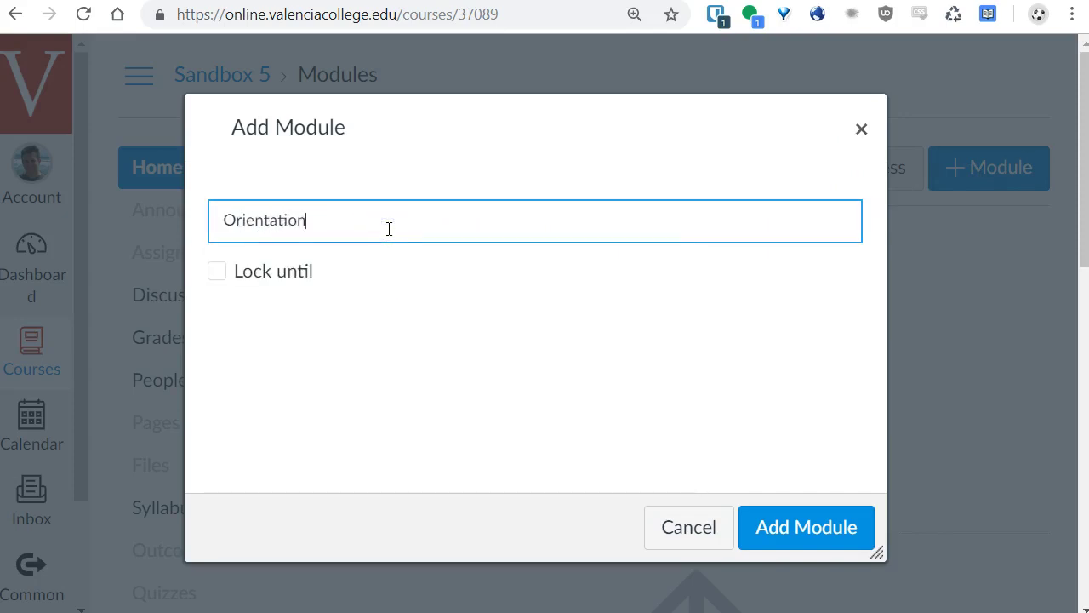
pyautogui.click(804, 523)
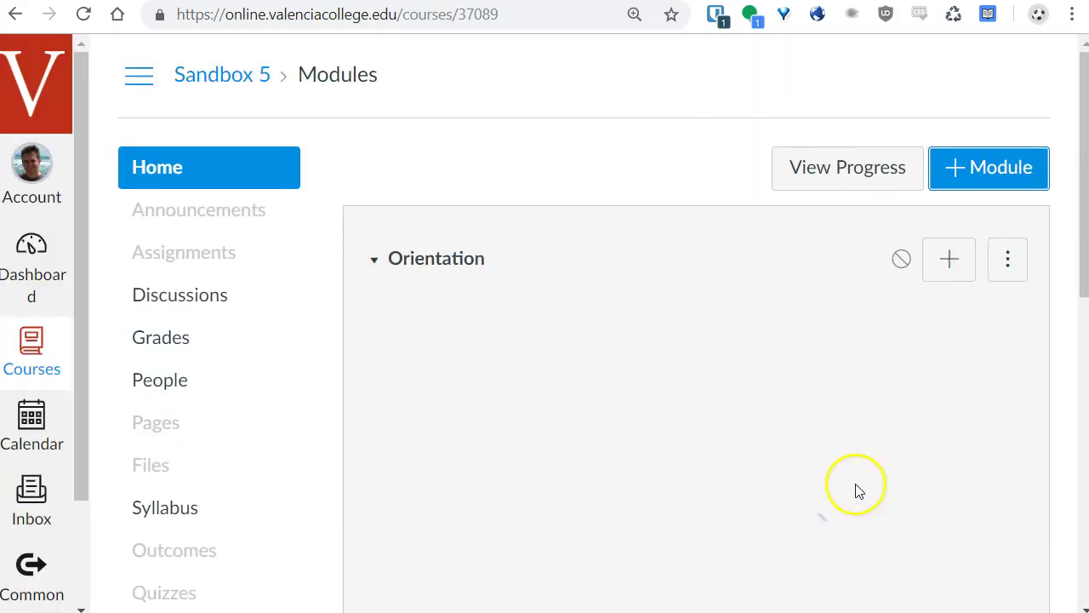
pyautogui.click(900, 258)
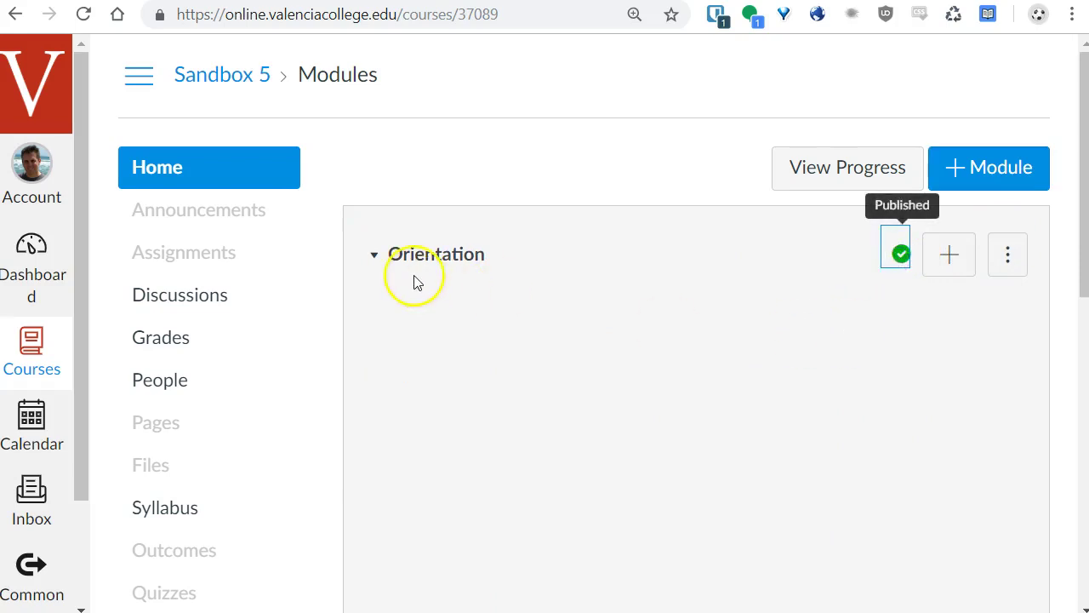
# Step: Add a new assignment item 'Introductory Video Discussion' to the Orientation module
pyautogui.click(949, 255)
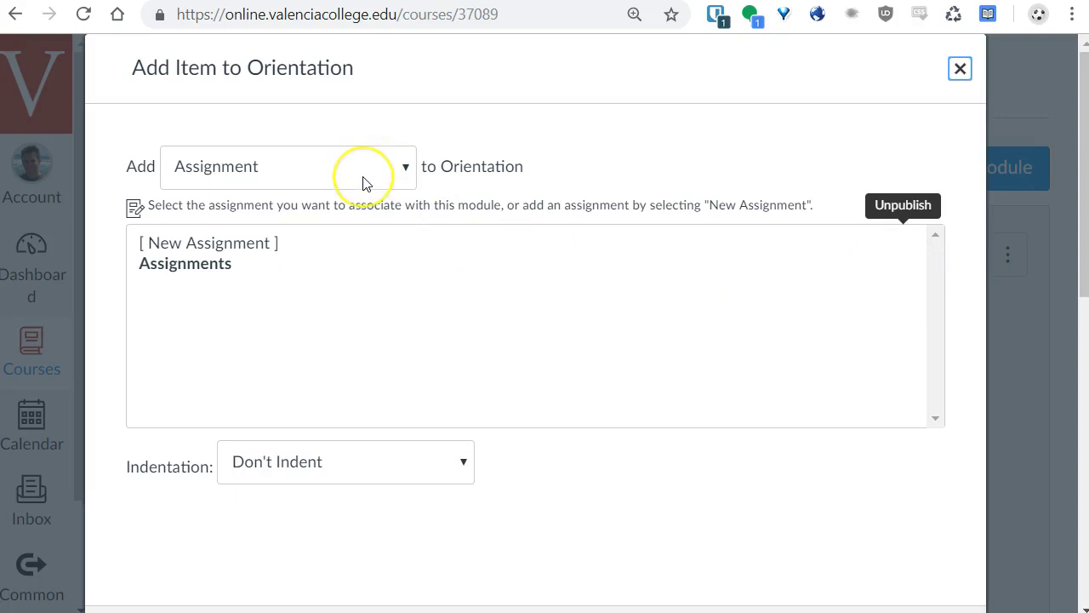
pyautogui.click(407, 170)
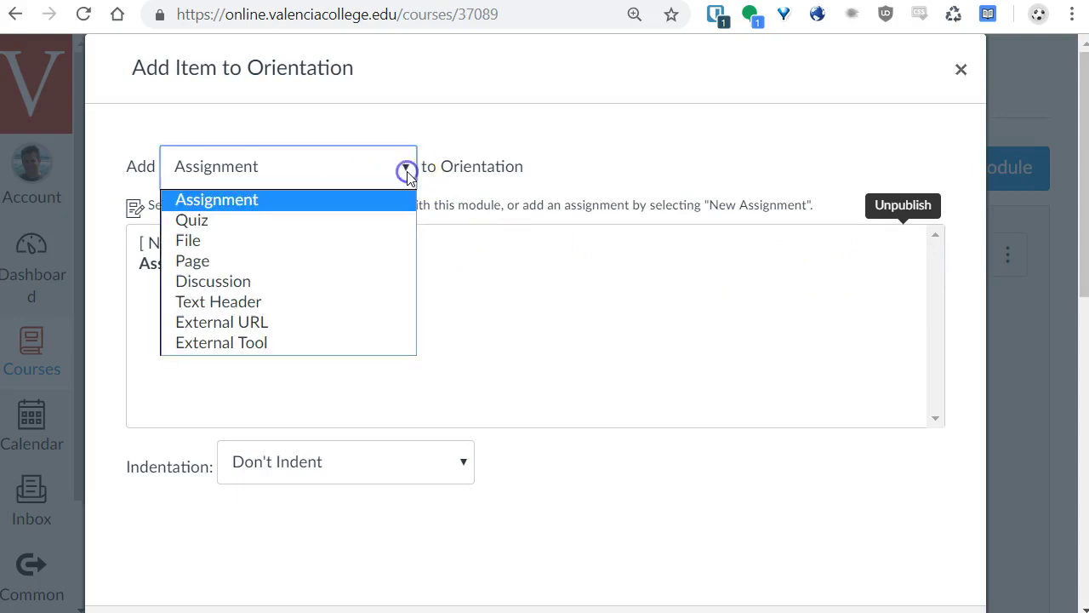
pyautogui.click(552, 170)
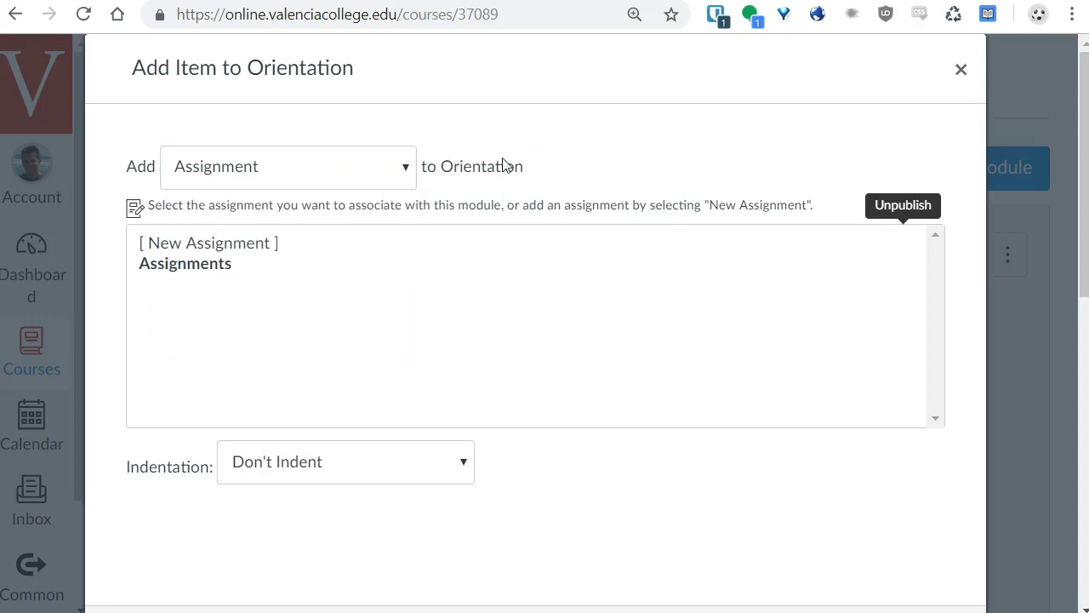
pyautogui.click(248, 245)
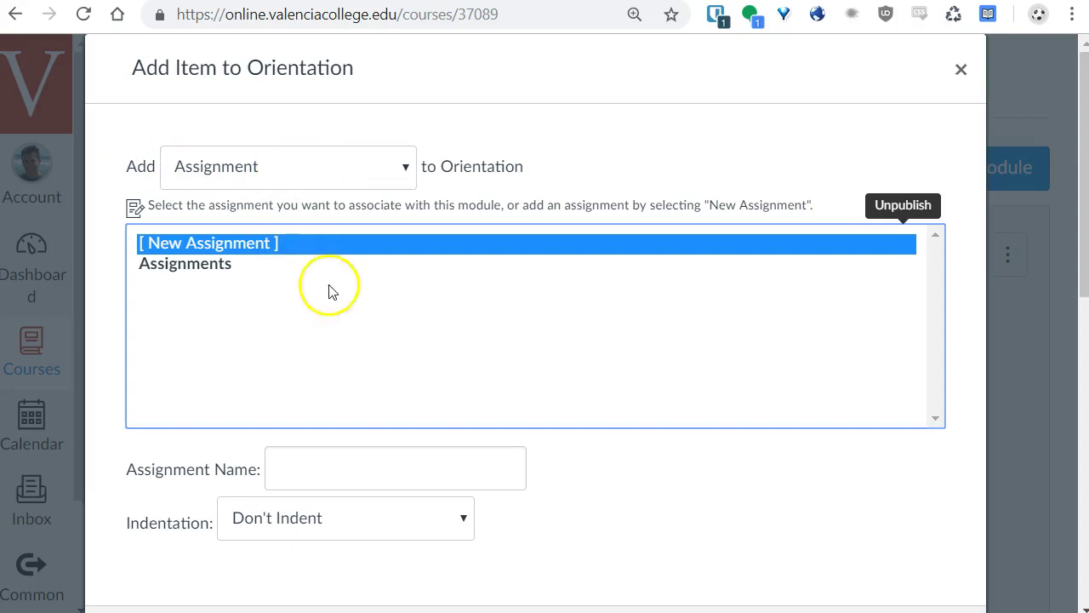
pyautogui.click(363, 468)
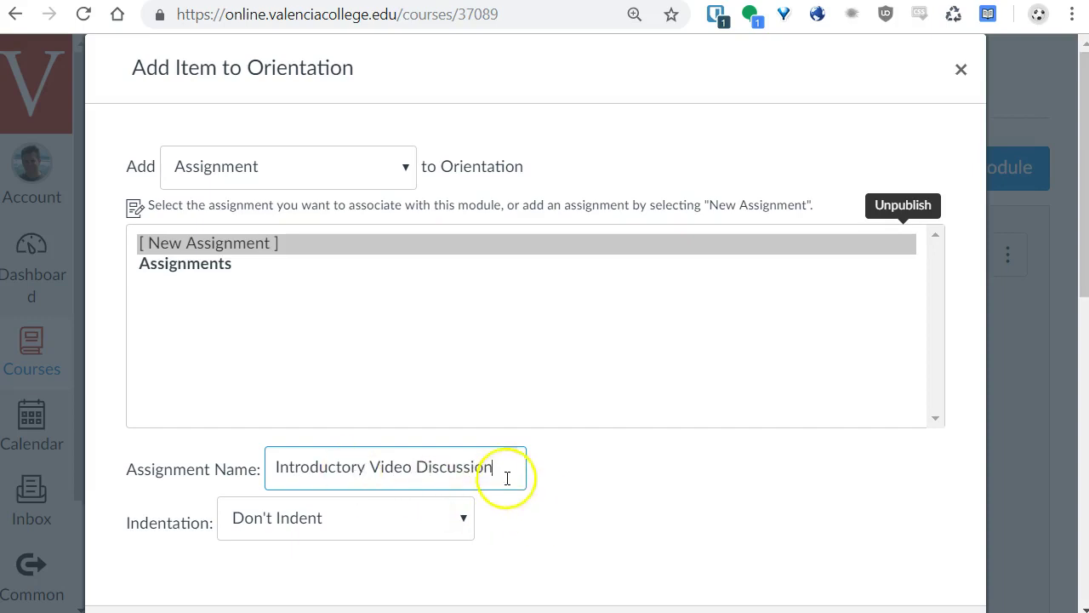
pyautogui.moveTo(506, 470); pyautogui.dragTo(275, 471)
pyautogui.scroll(-4, 739, 467)
pyautogui.scroll(1, 745, 425)
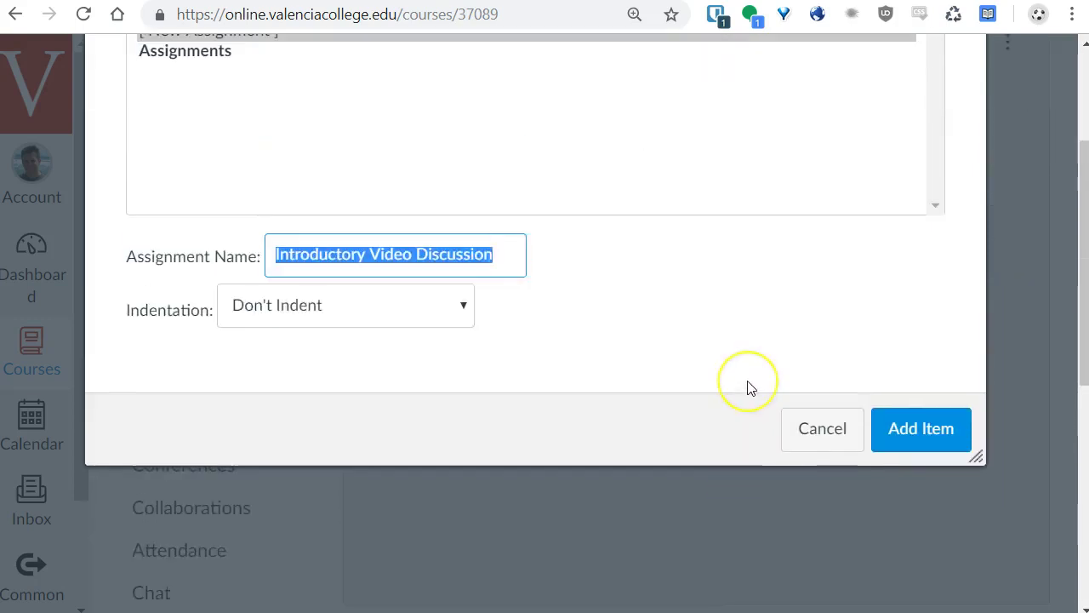
pyautogui.scroll(1, 757, 374)
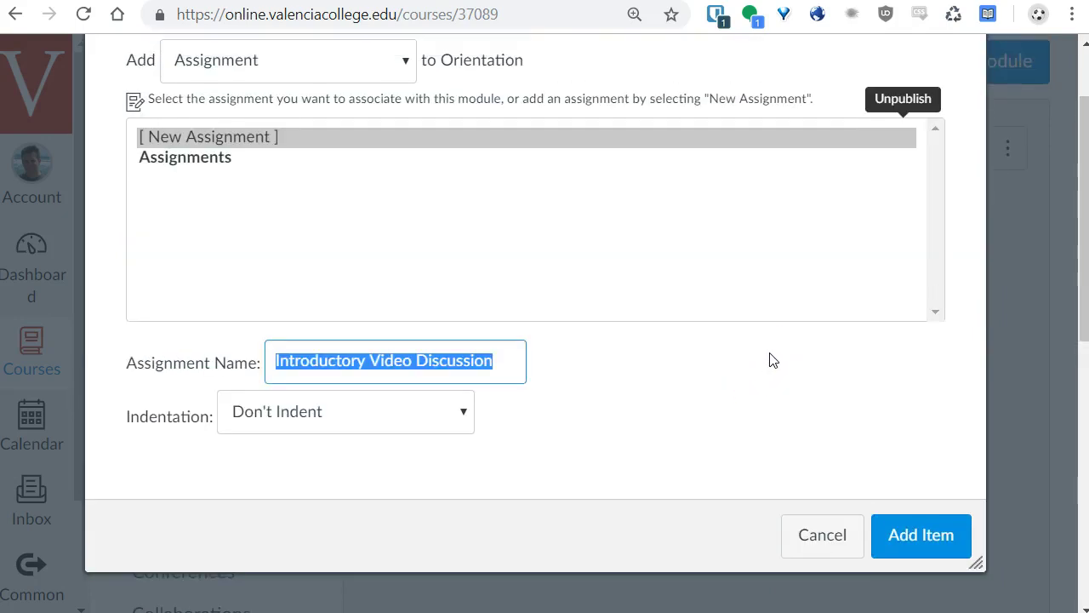
pyautogui.click(933, 535)
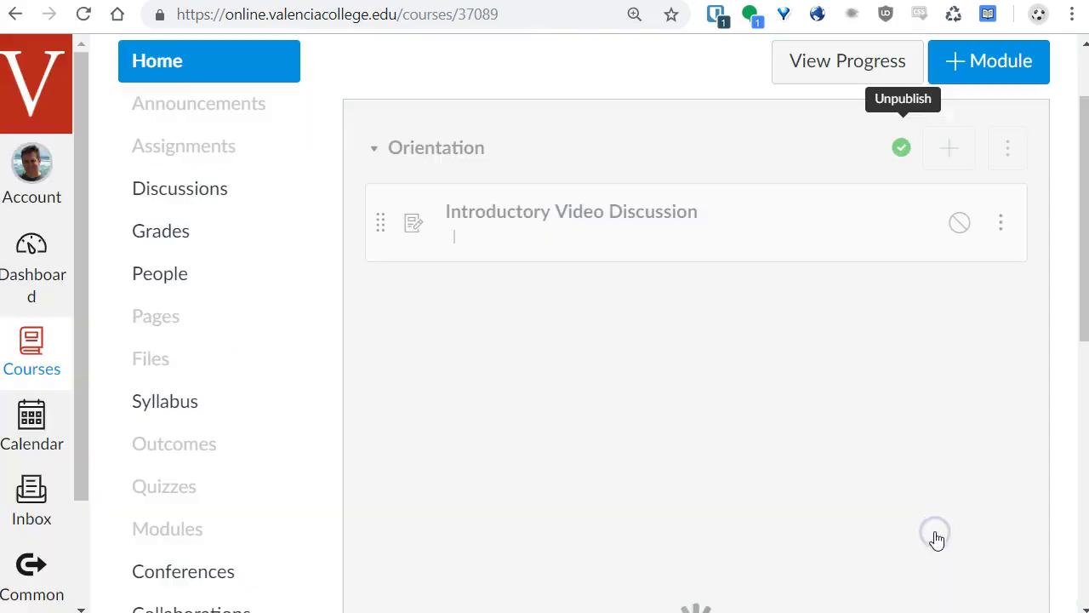
pyautogui.scroll(1, 924, 340)
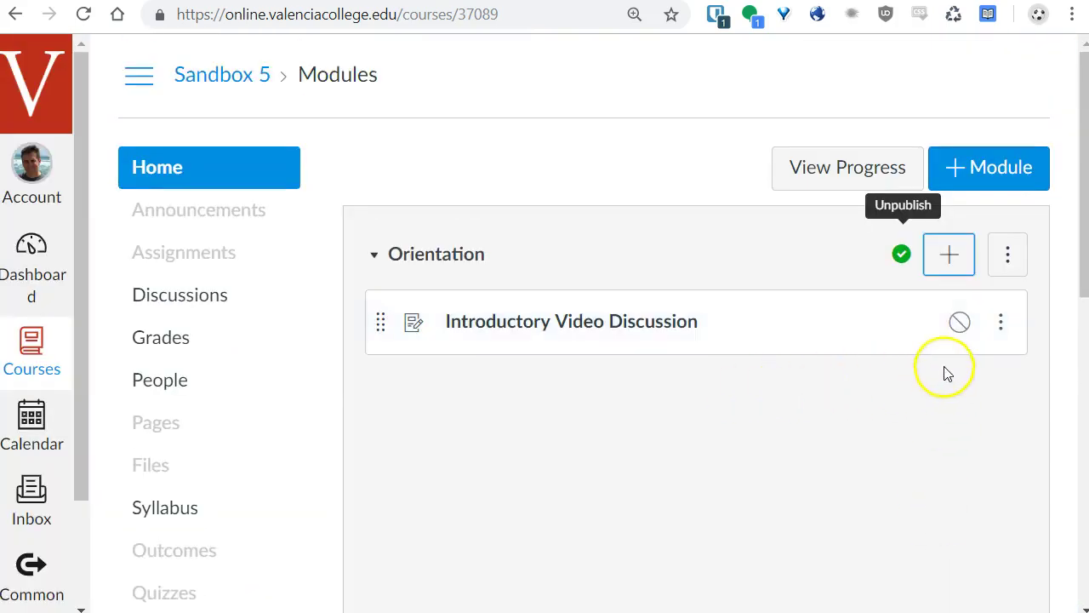
# Step: Edit the Introductory Video Discussion assignment and enter the description 'Please introduce yourself and share your thoughts....'
pyautogui.click(568, 332)
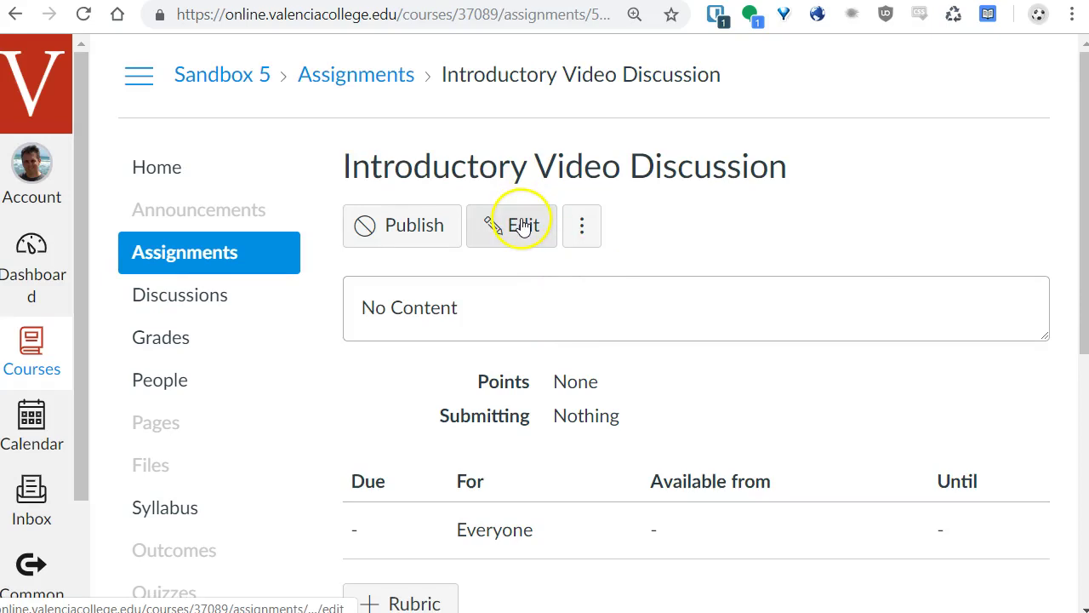
pyautogui.hotkey('ctrl', '-')
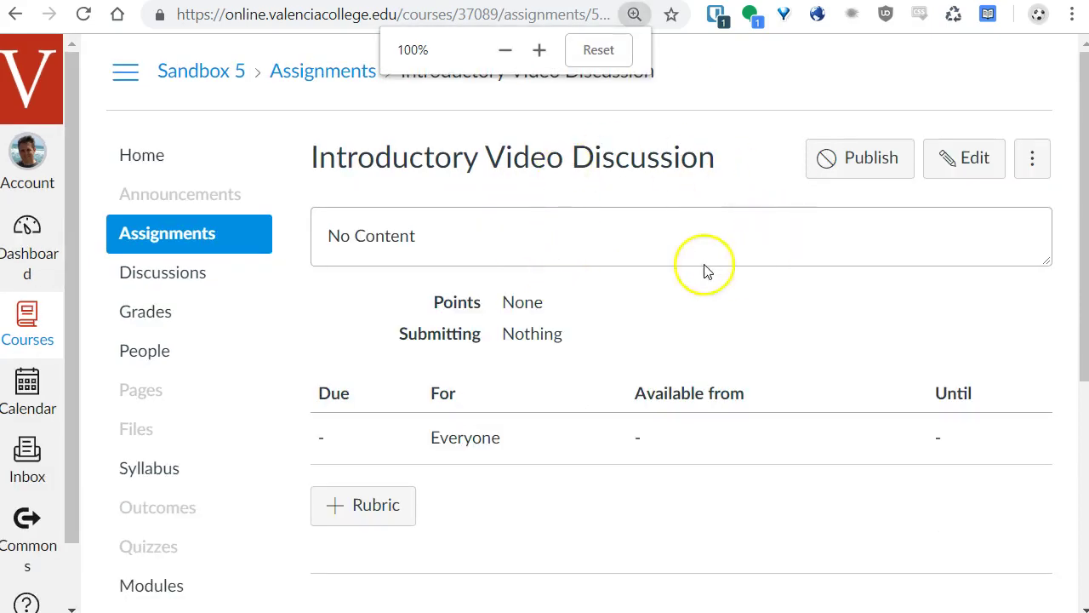
pyautogui.click(962, 169)
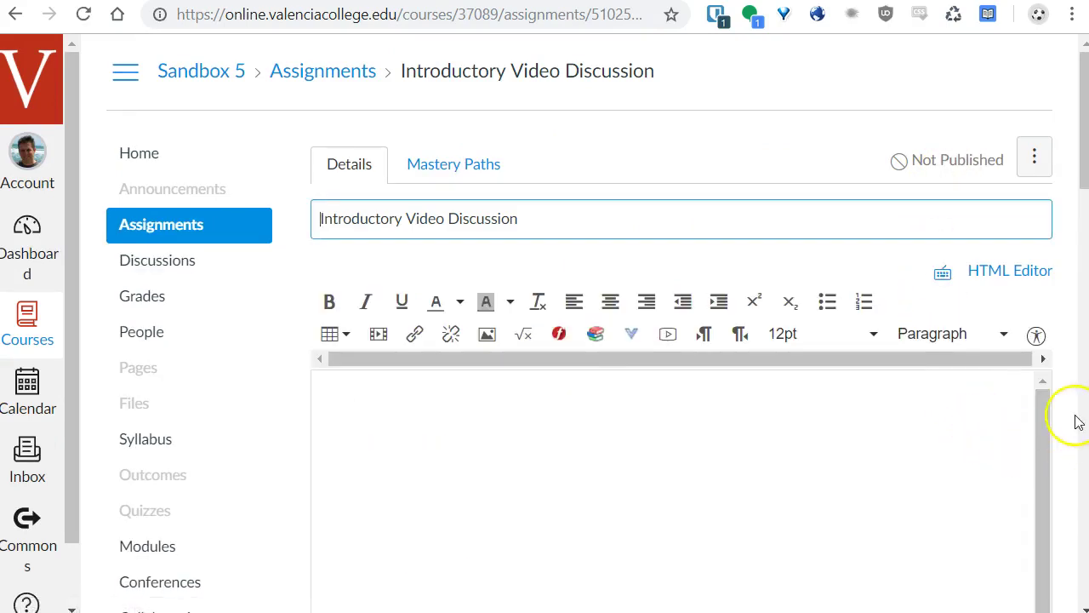
pyautogui.scroll(-1, 1074, 425)
pyautogui.click(817, 375)
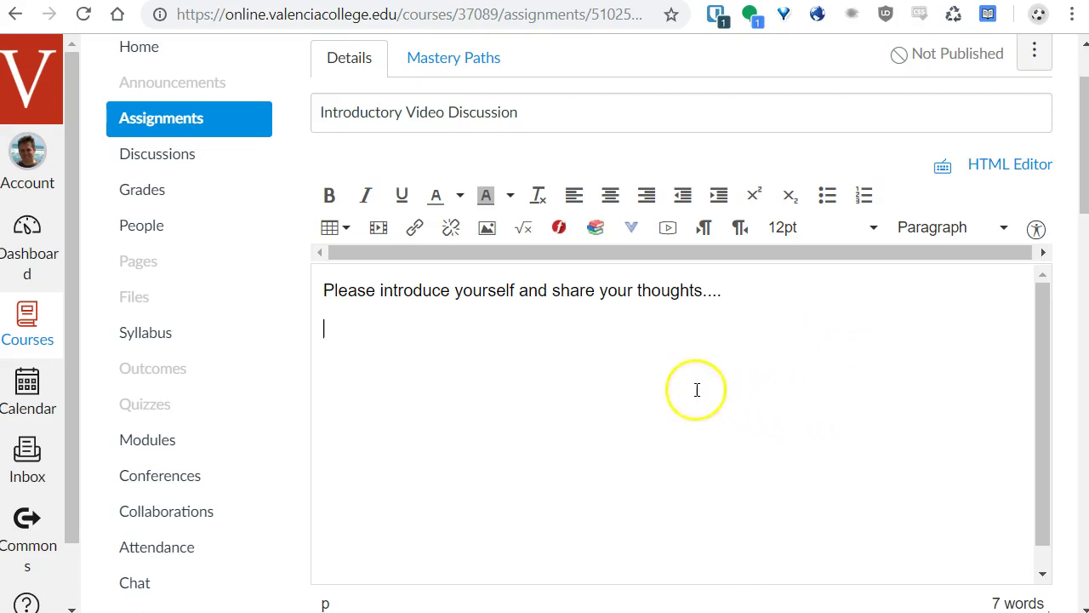
# Step: Set the assignment's points to 10, leaving the description without inserted media
pyautogui.click(377, 230)
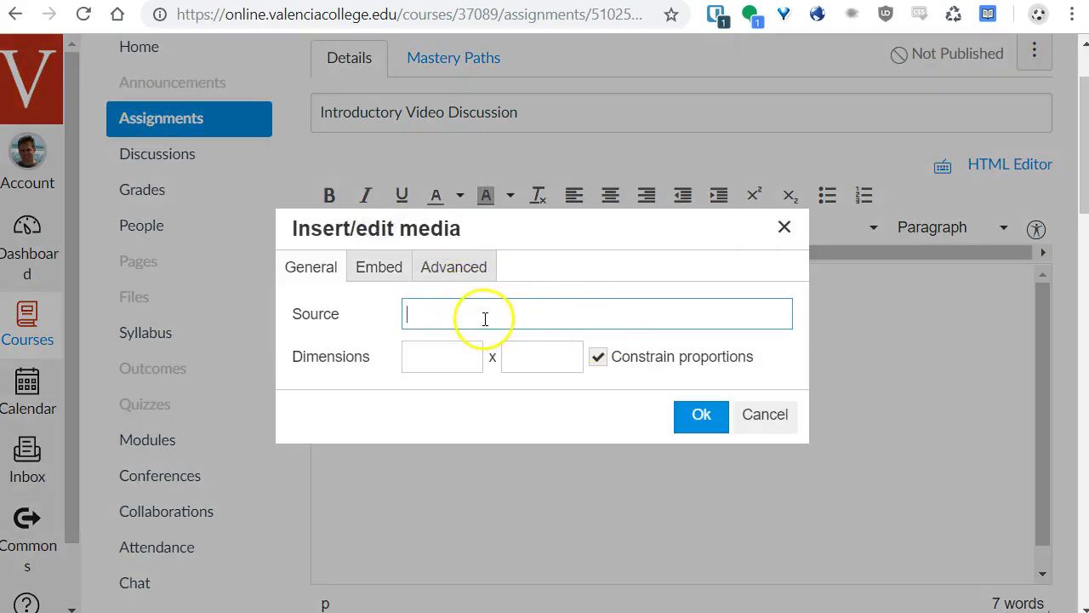
pyautogui.click(762, 417)
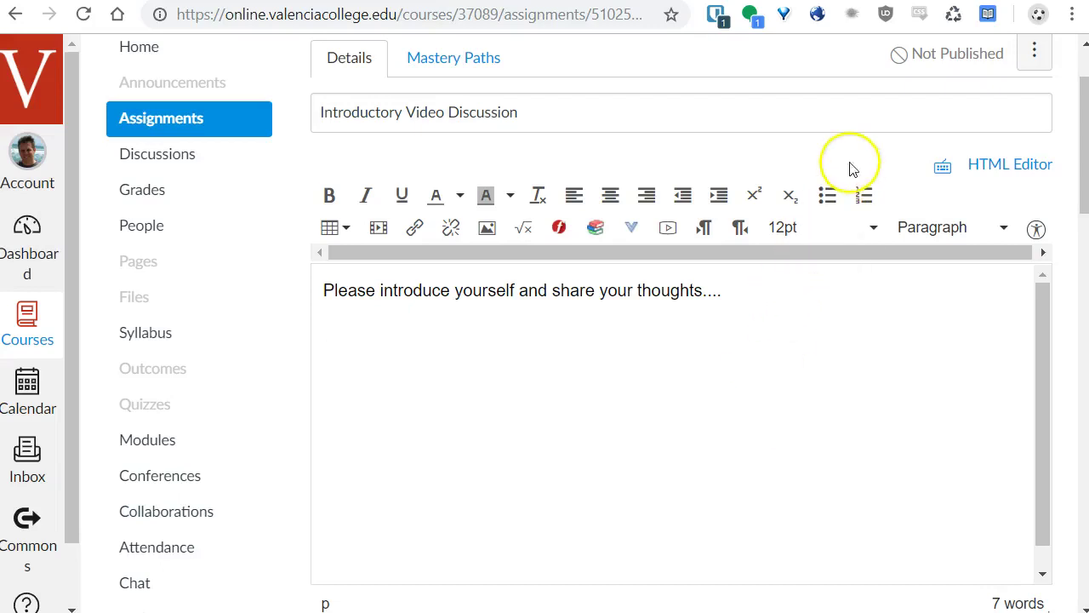
pyautogui.scroll(-4, 644, 161)
pyautogui.scroll(-1, 595, 309)
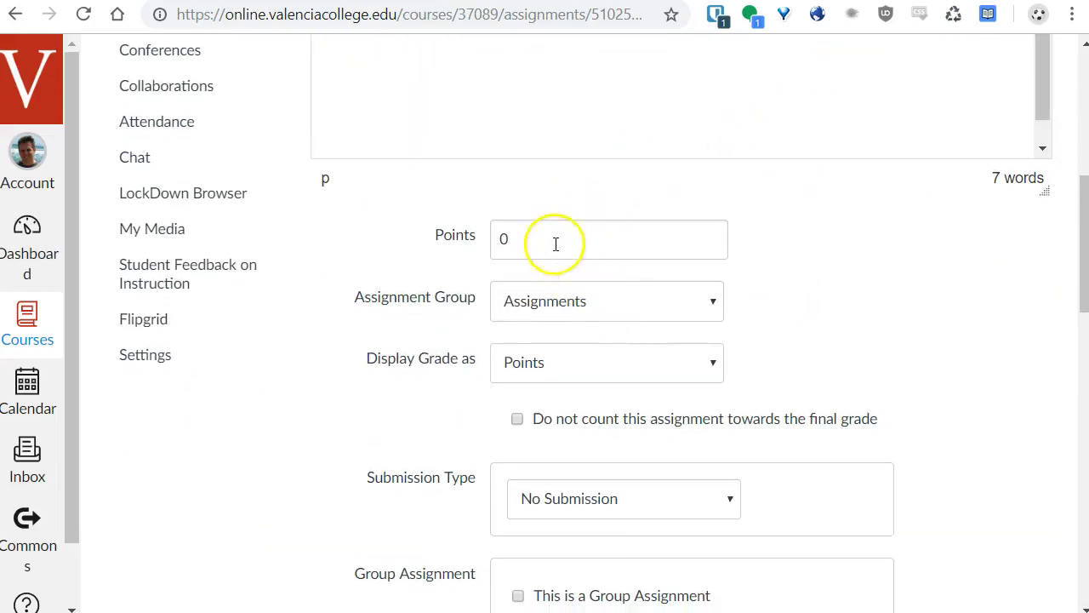
pyautogui.moveTo(556, 244); pyautogui.dragTo(435, 238)
pyautogui.click(892, 309)
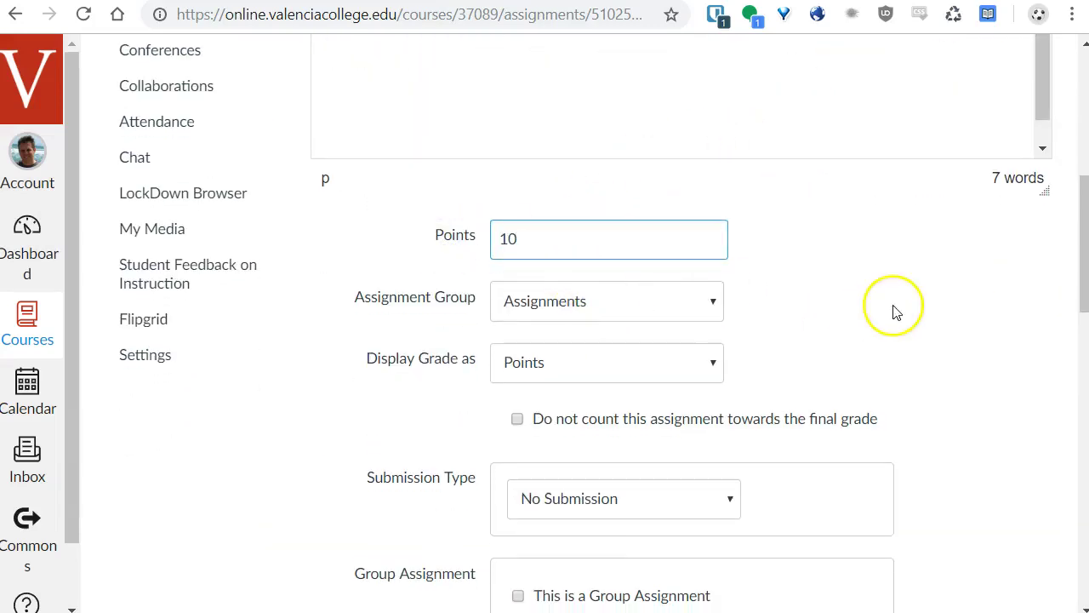
pyautogui.scroll(-4, 1045, 303)
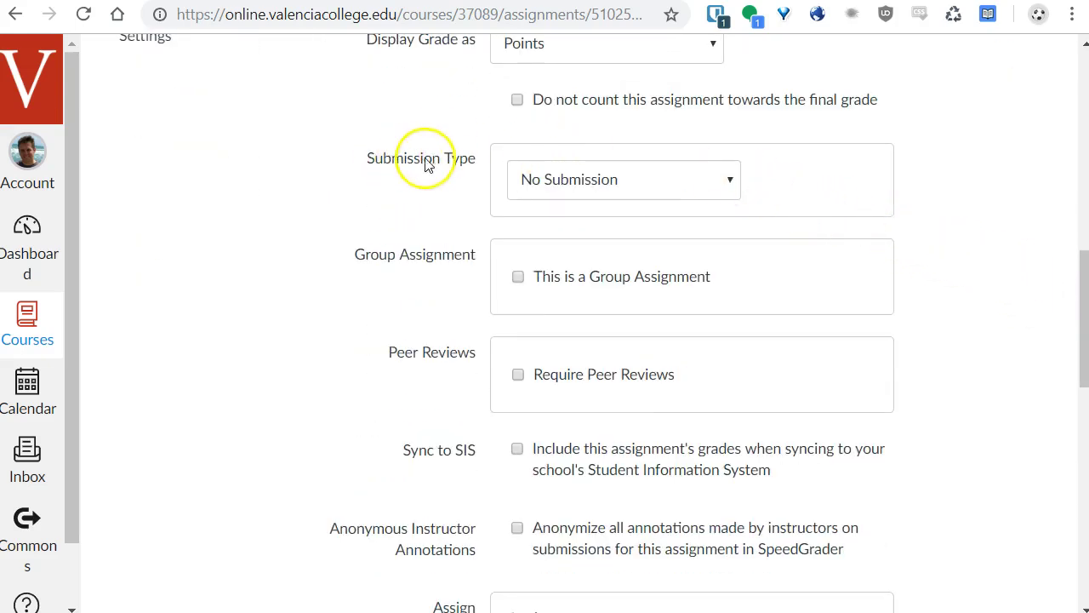
pyautogui.click(590, 189)
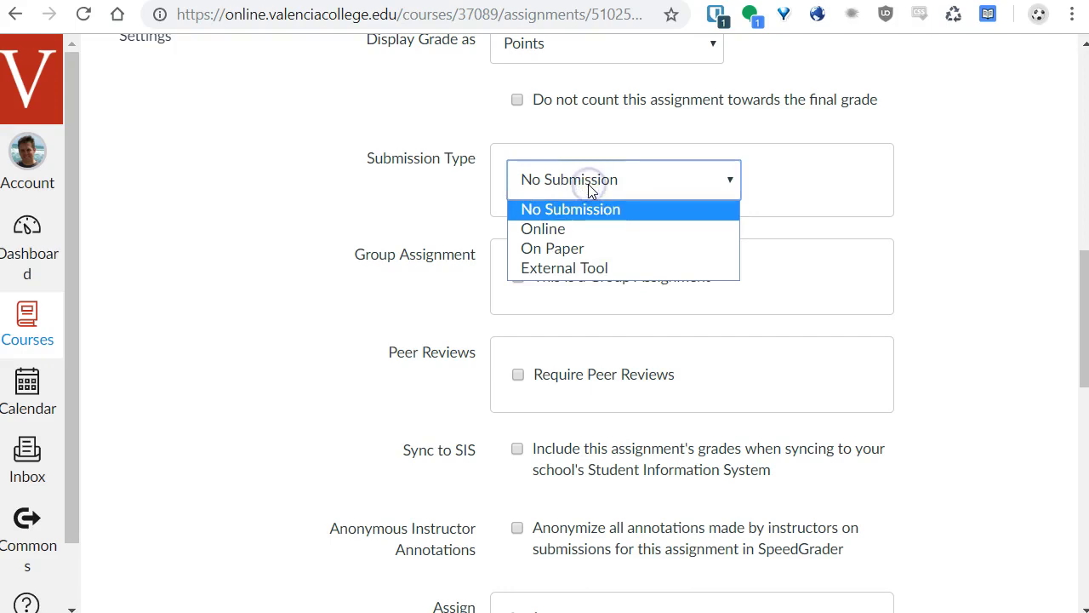
# Step: Set the submission type to External Tool with Flipgrid as the selected tool
pyautogui.click(592, 271)
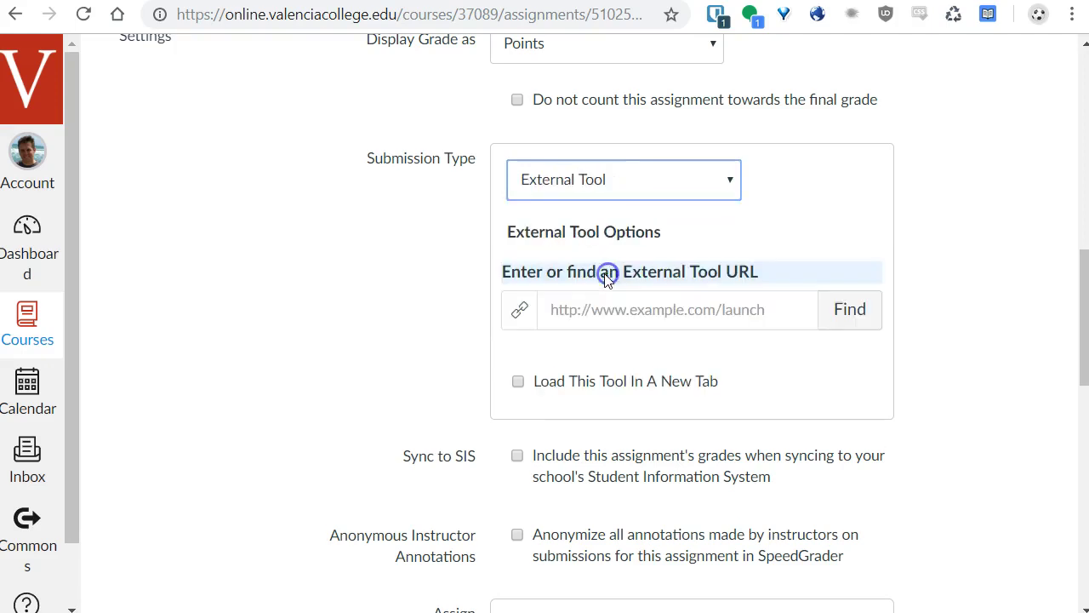
pyautogui.click(858, 312)
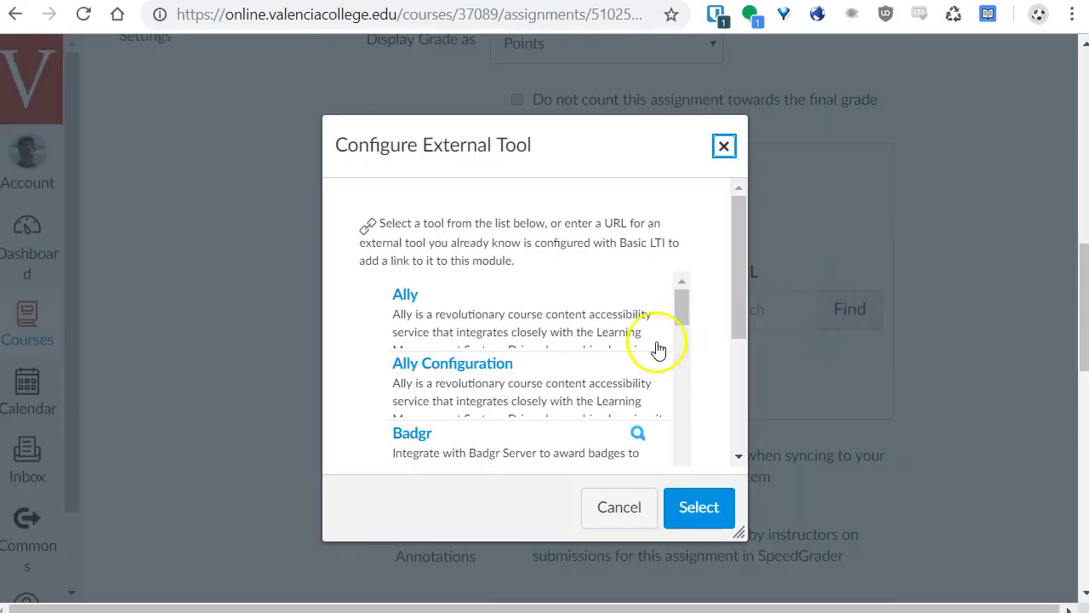
pyautogui.scroll(-6, 617, 366)
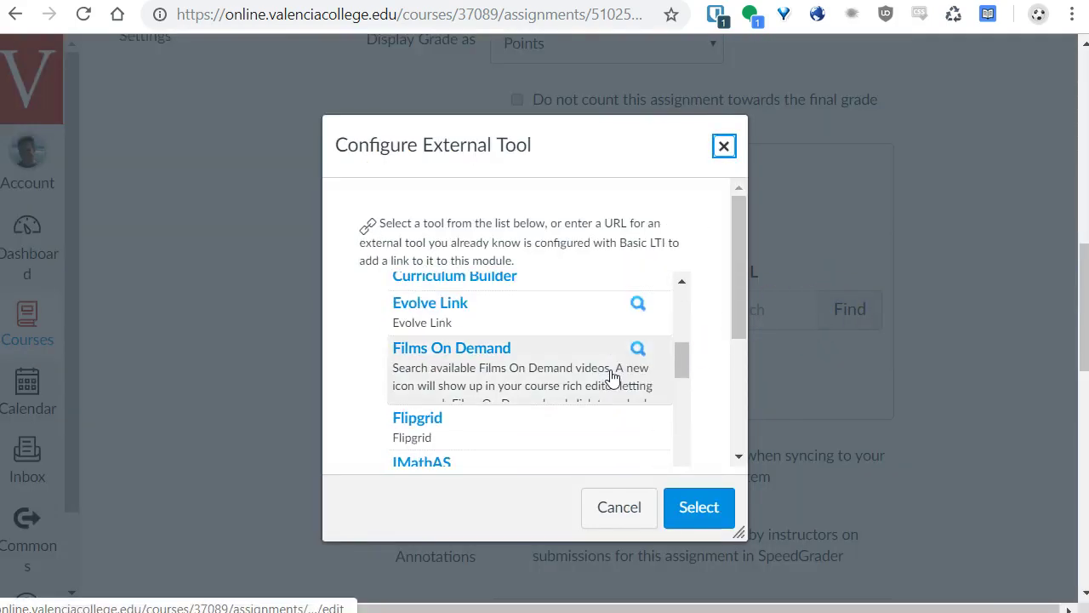
pyautogui.scroll(-1, 611, 376)
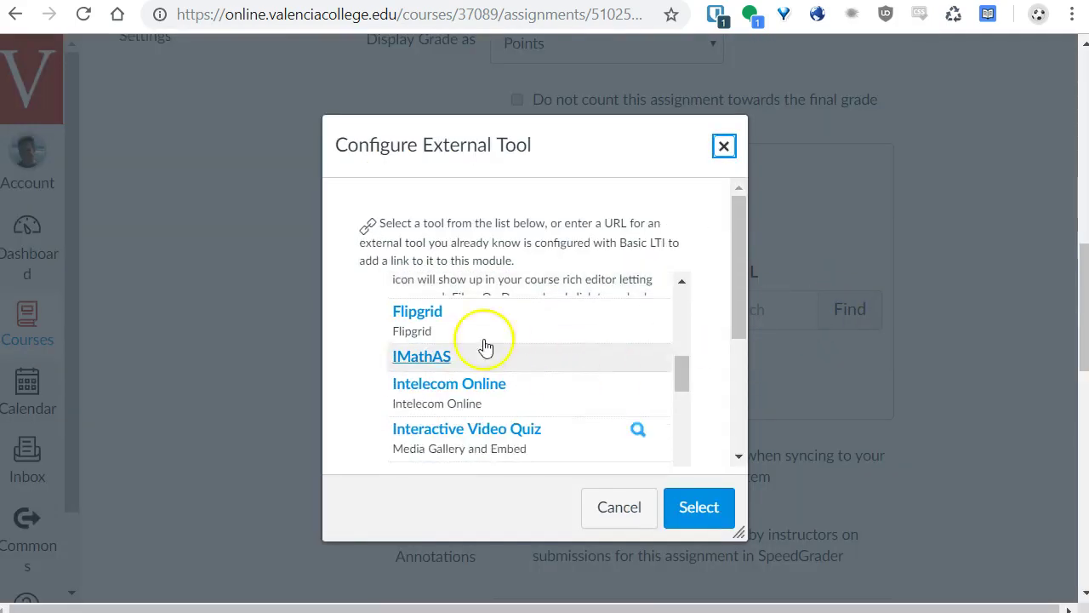
pyautogui.click(418, 314)
pyautogui.click(699, 507)
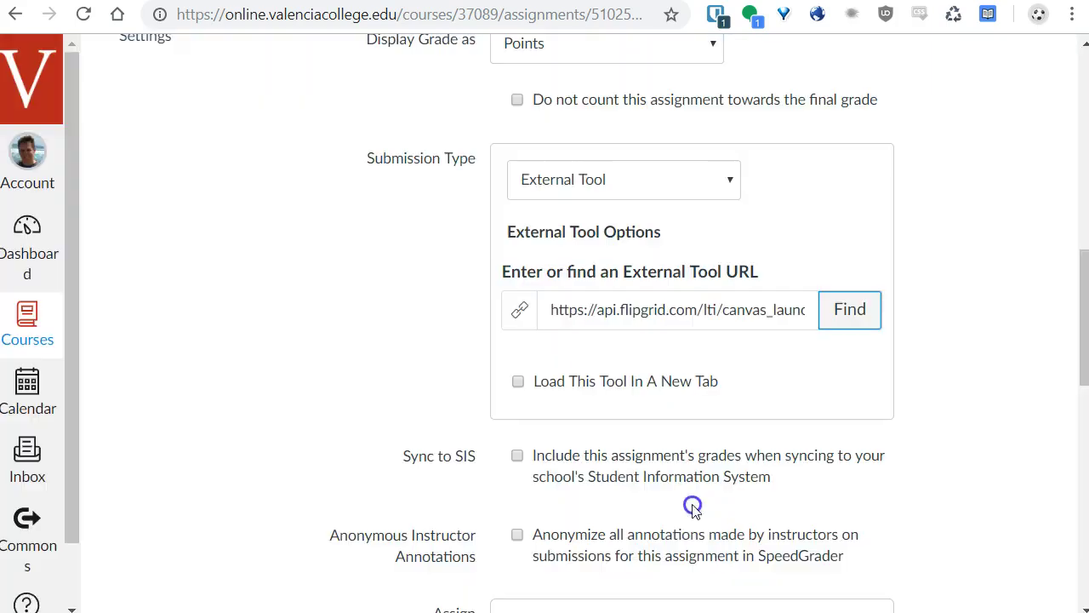
# Step: Set the due date to Sep 28 at 11:59pm, then save and publish the assignment
pyautogui.scroll(-2, 1016, 335)
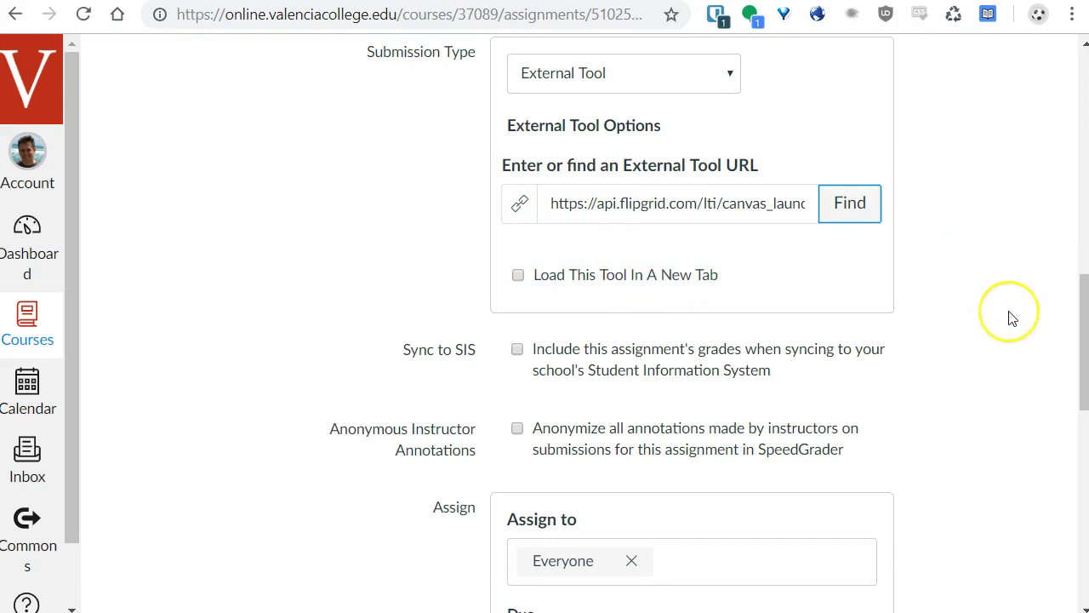
pyautogui.scroll(-2, 1011, 317)
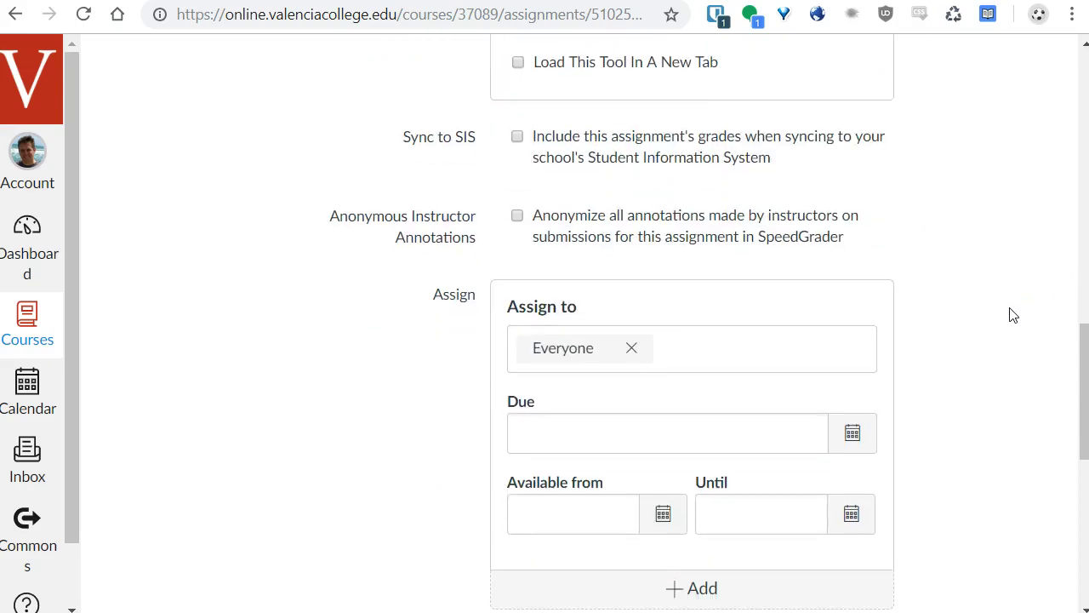
pyautogui.scroll(-1, 1013, 315)
pyautogui.click(852, 332)
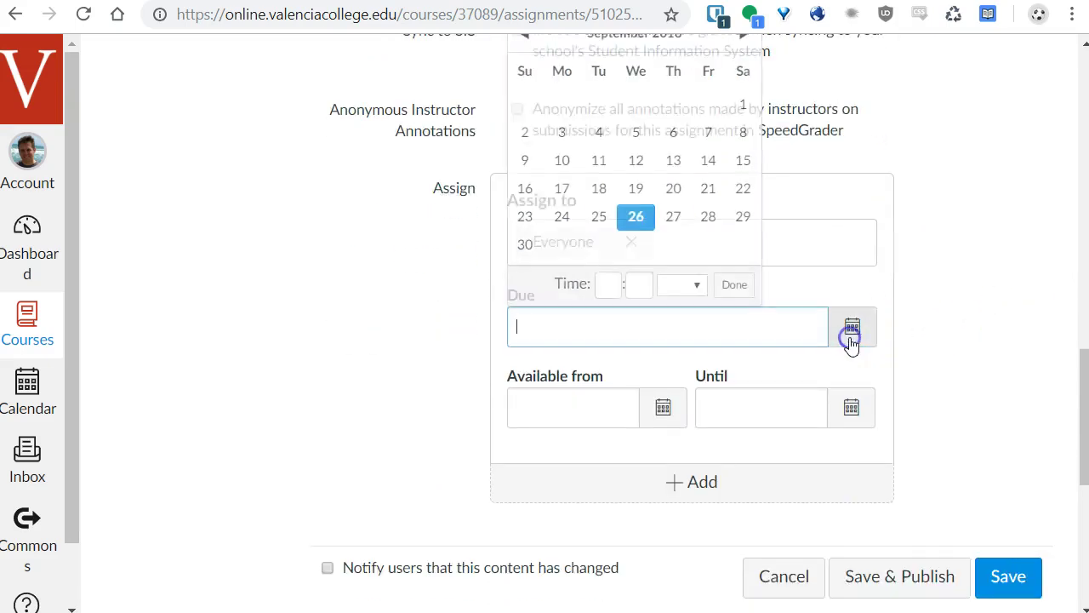
pyautogui.click(708, 223)
pyautogui.click(1009, 235)
pyautogui.scroll(-2, 1010, 255)
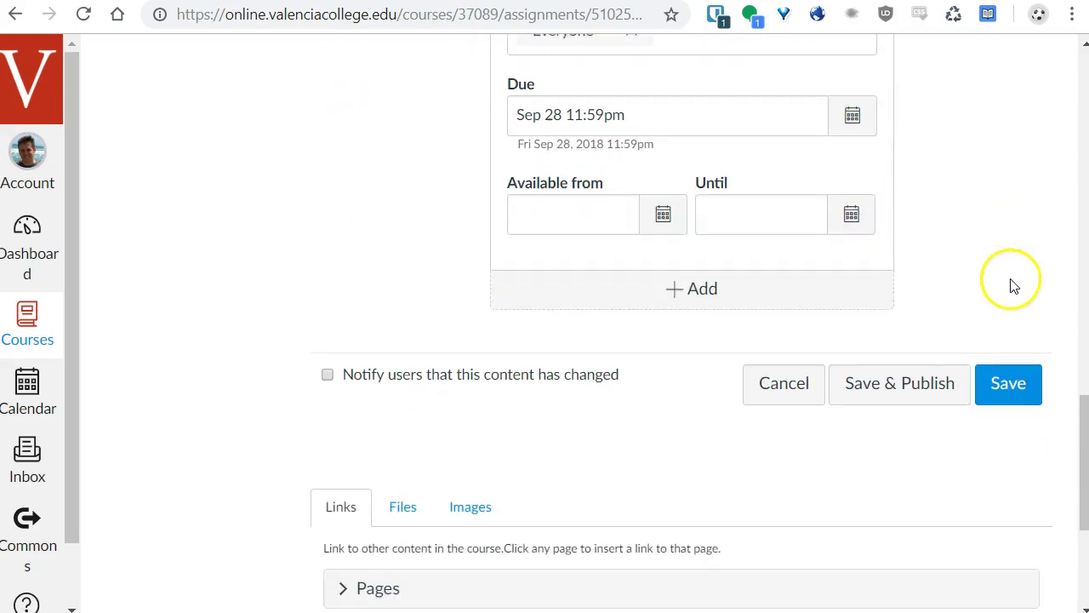
pyautogui.click(899, 388)
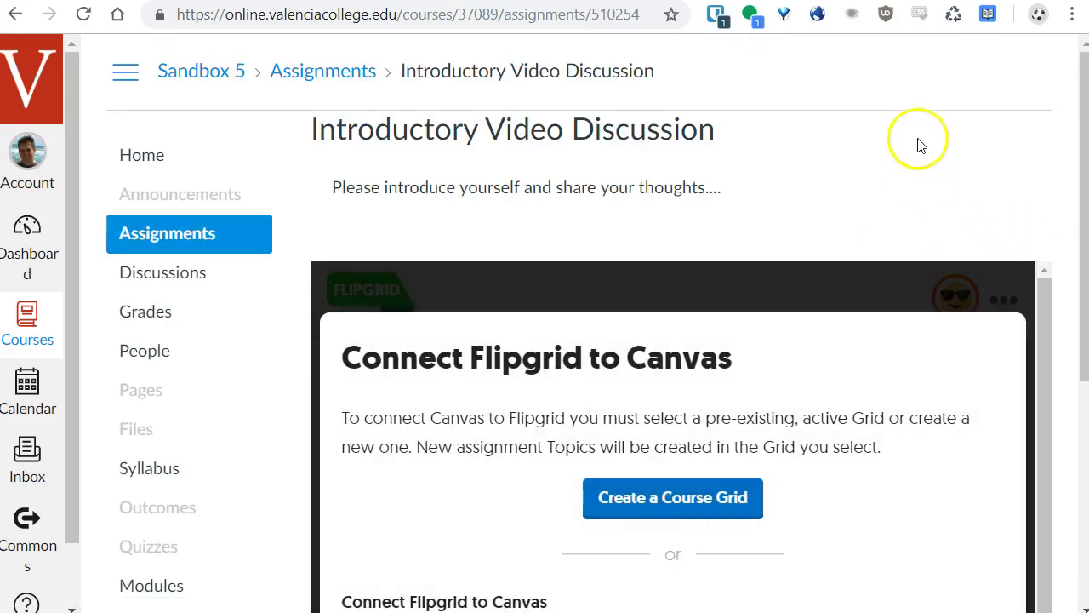
# Step: Create a new course grid for the Flipgrid embed rather than connecting an existing grid
pyautogui.scroll(-3, 917, 137)
pyautogui.scroll(2, 876, 80)
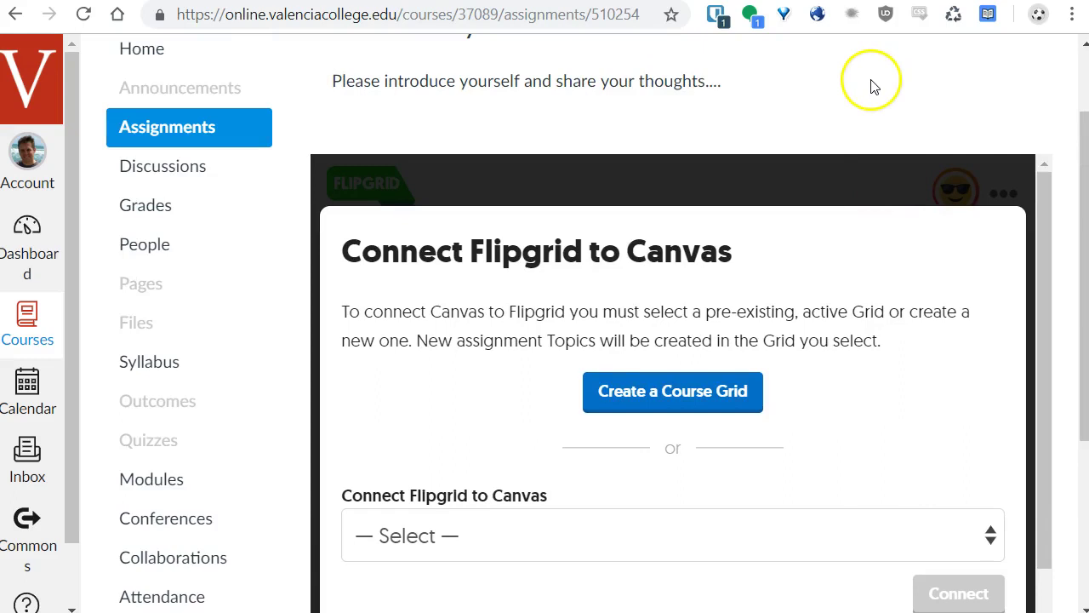
pyautogui.scroll(-2, 872, 85)
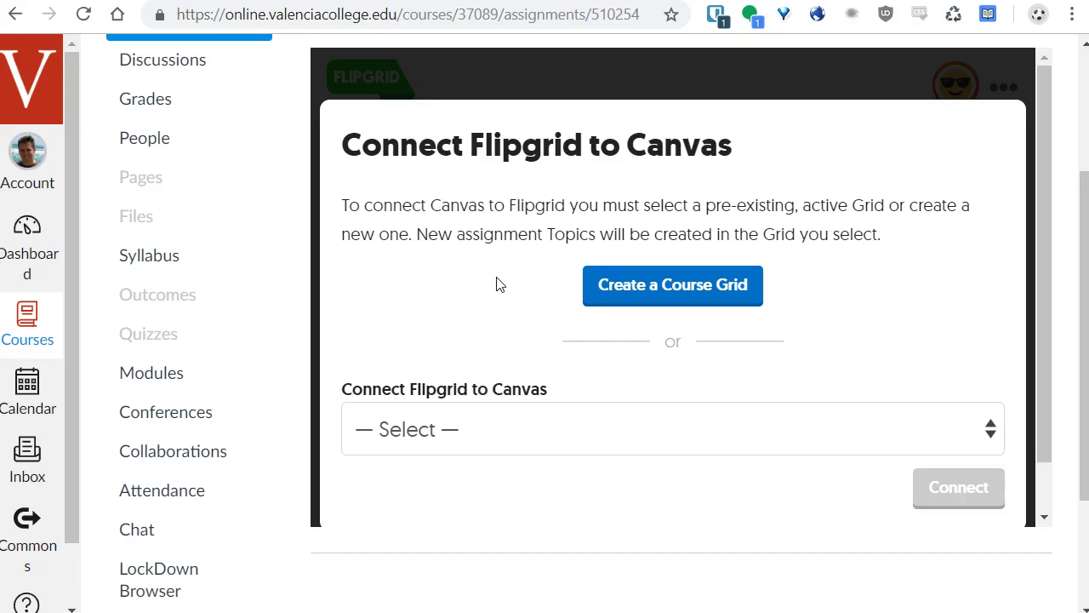
pyautogui.click(588, 428)
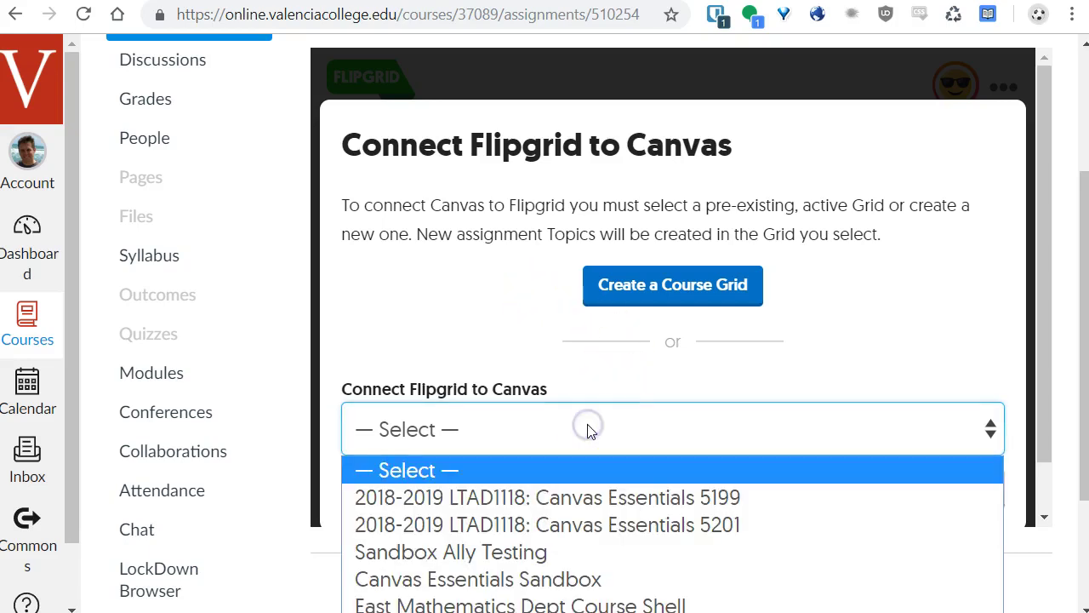
pyautogui.scroll(-1, 593, 434)
pyautogui.click(593, 372)
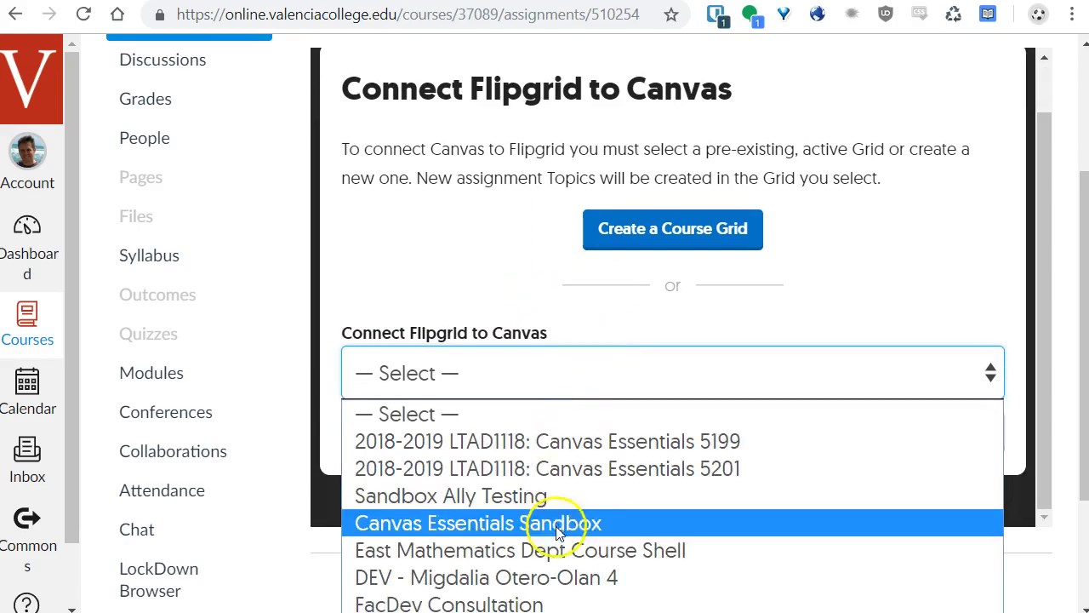
pyautogui.click(462, 257)
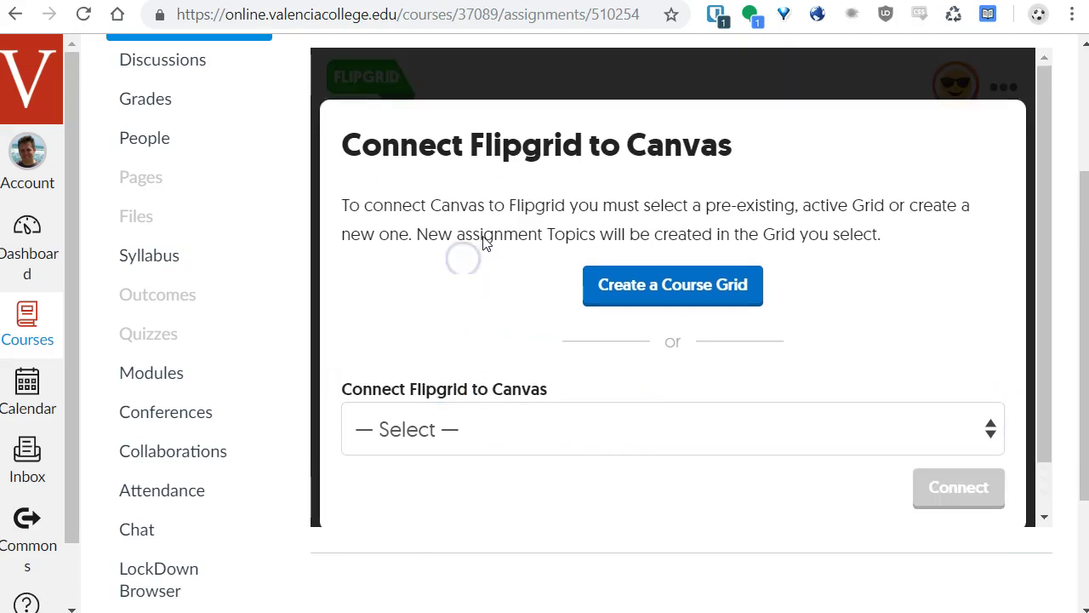
pyautogui.click(654, 292)
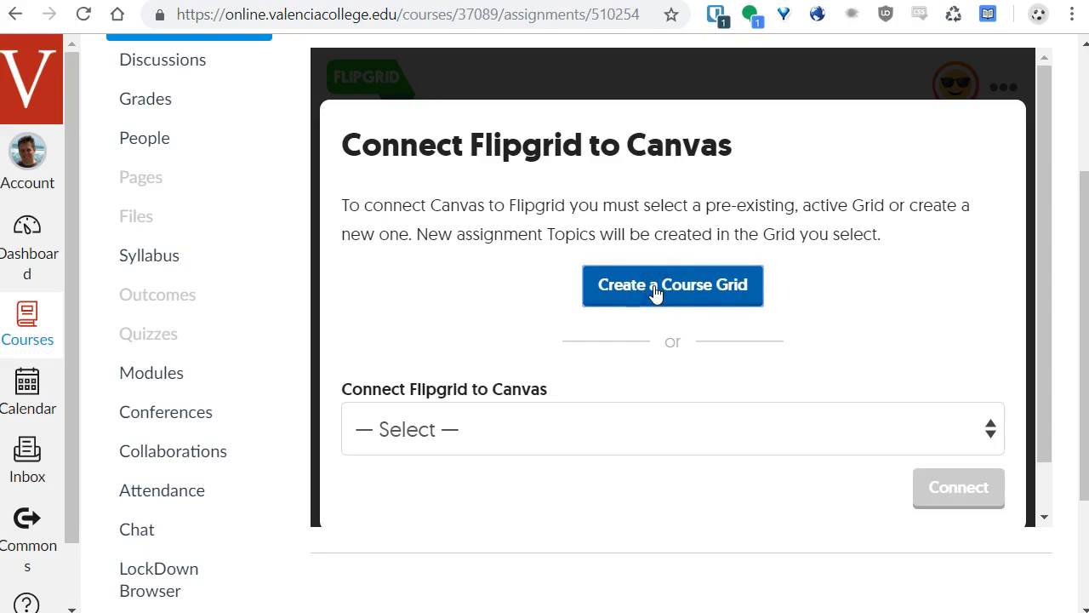
pyautogui.click(899, 257)
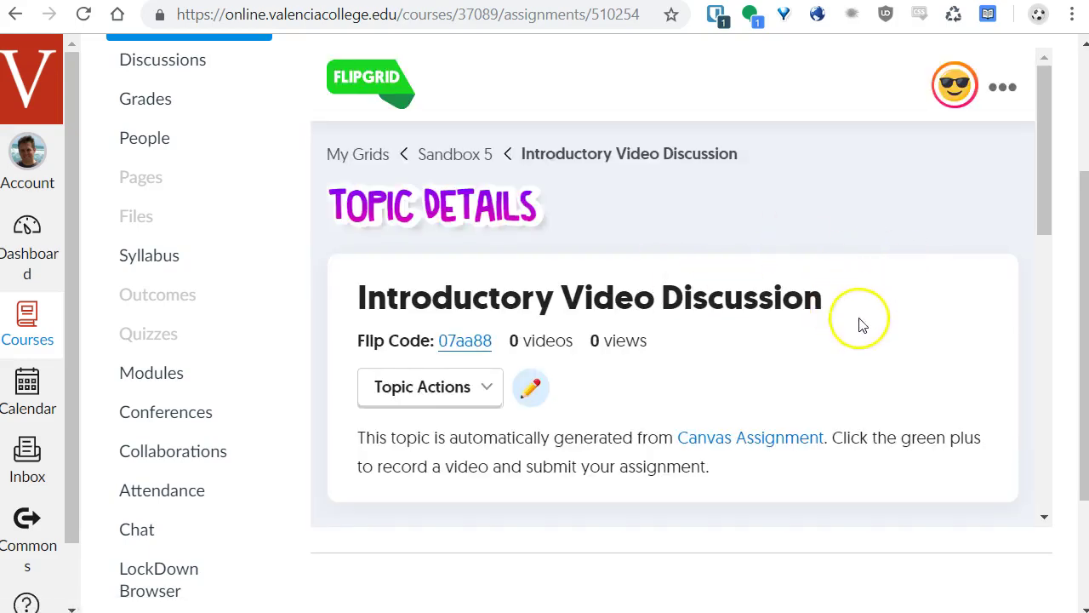
# Step: Scroll through the embedded Flipgrid topic details to review its Flip Code and empty video list
pyautogui.scroll(3, 857, 311)
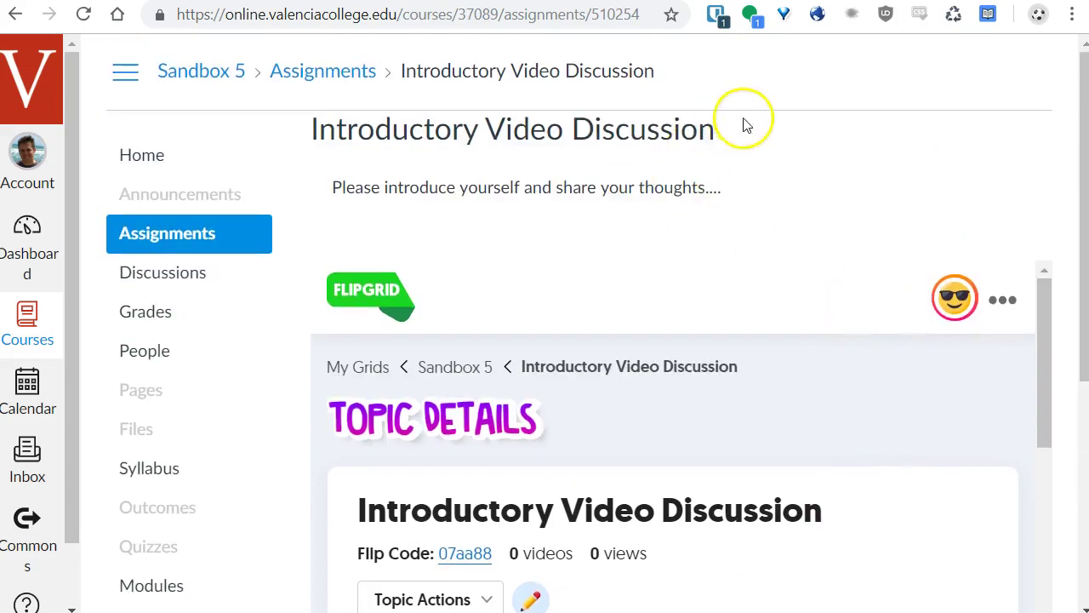
pyautogui.scroll(-3, 927, 400)
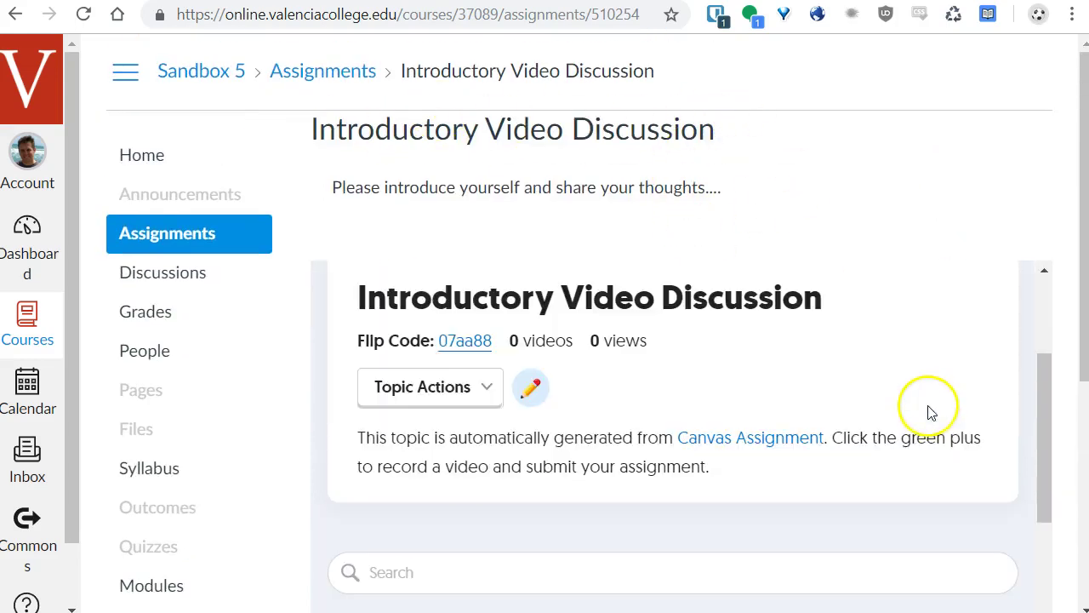
pyautogui.scroll(1, 931, 401)
pyautogui.scroll(-1, 877, 403)
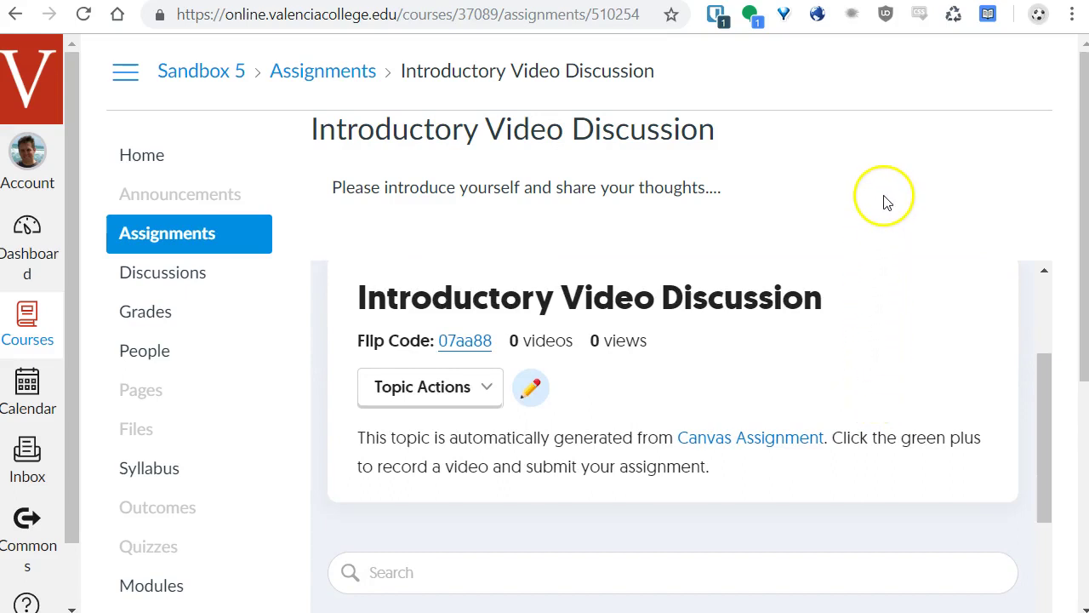
pyautogui.scroll(-2, 892, 187)
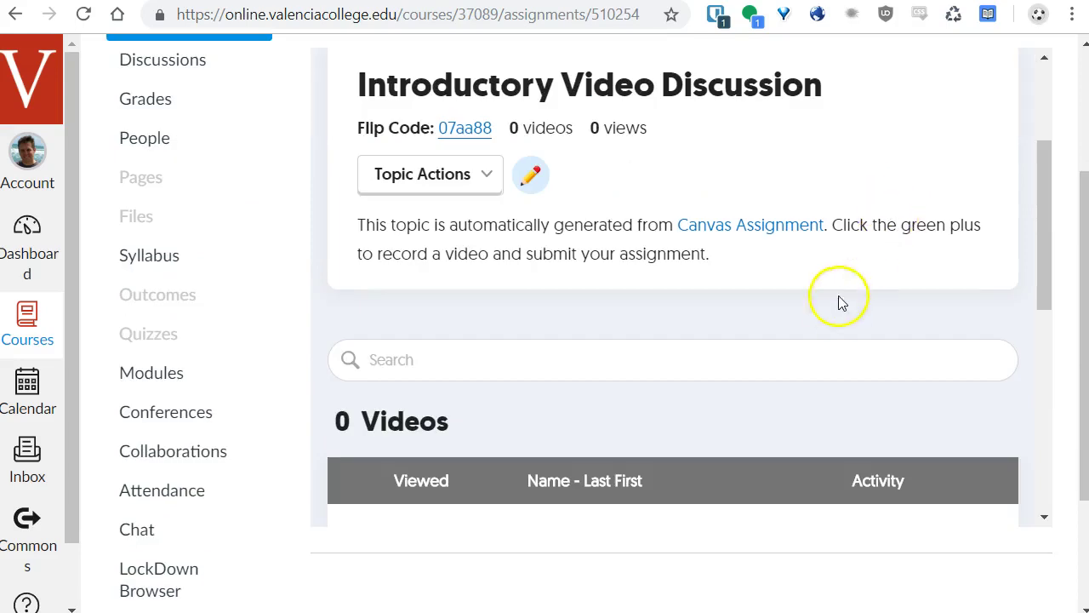
pyautogui.scroll(2, 856, 309)
pyautogui.scroll(2, 831, 160)
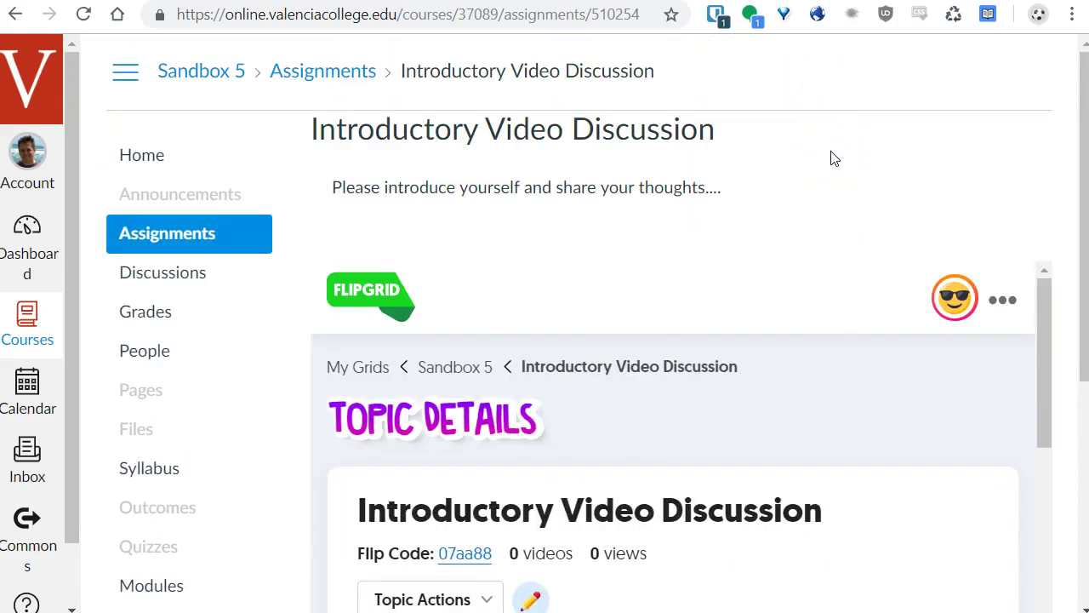
pyautogui.scroll(-2, 833, 157)
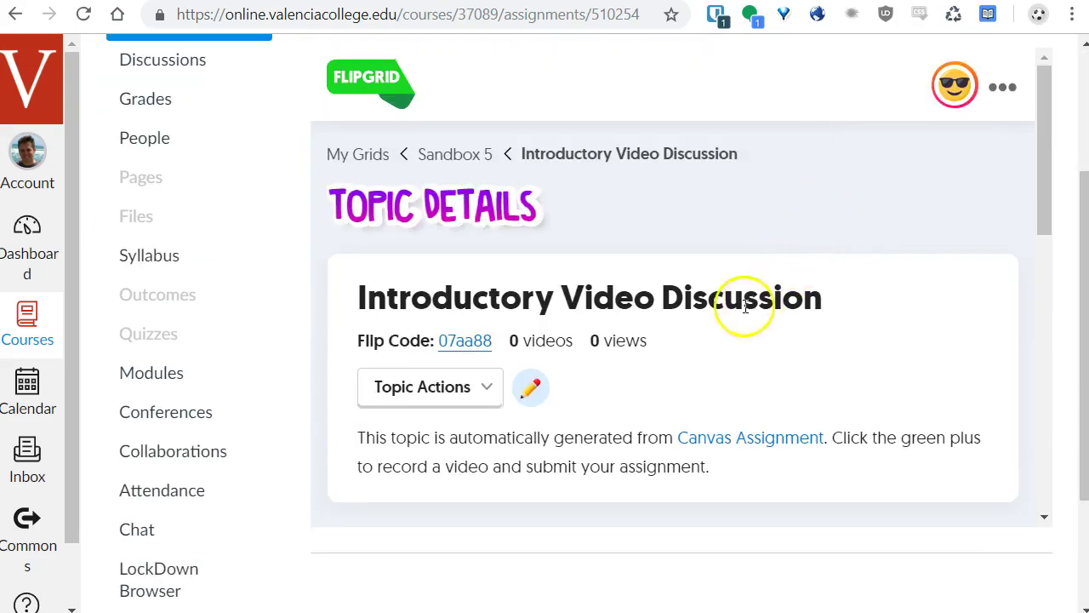
# Step: Open the topic editor and keep the maximum video response time at 1 minute 30 seconds
pyautogui.click(530, 393)
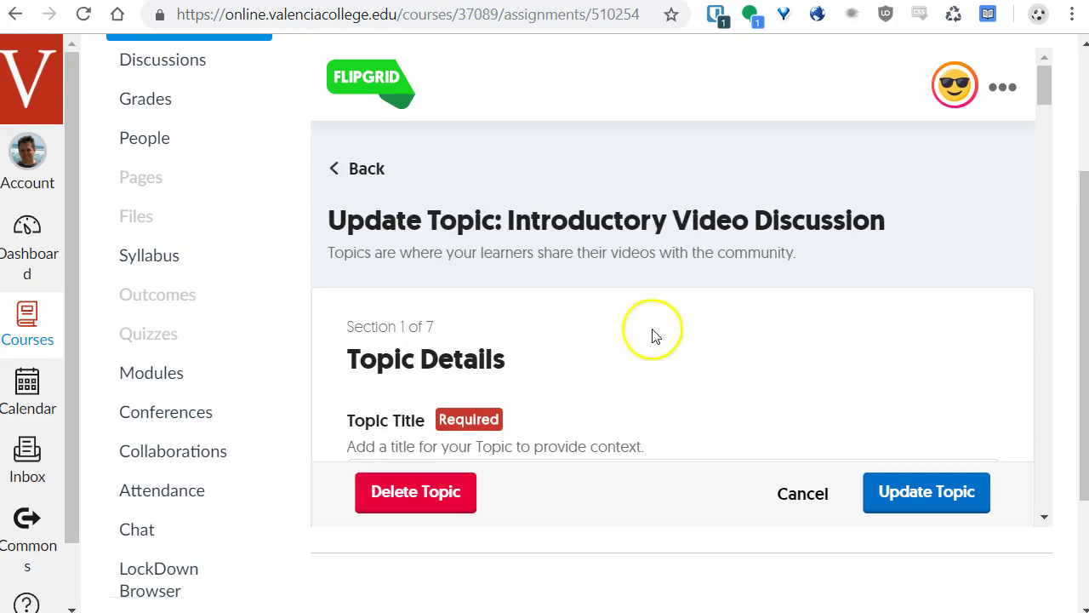
pyautogui.scroll(-3, 639, 214)
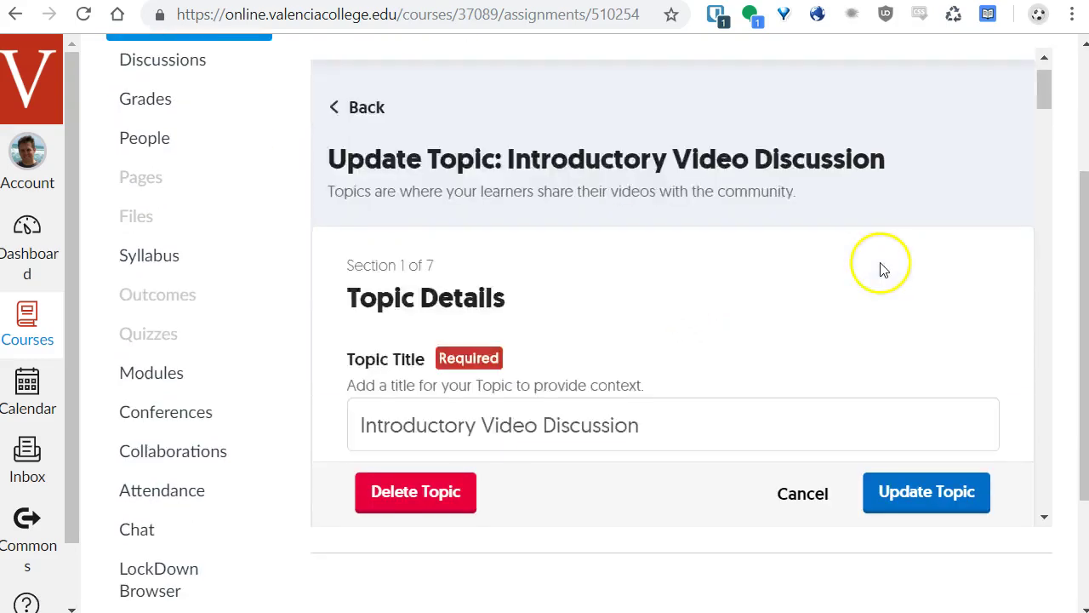
pyautogui.moveTo(673, 270); pyautogui.dragTo(280, 263)
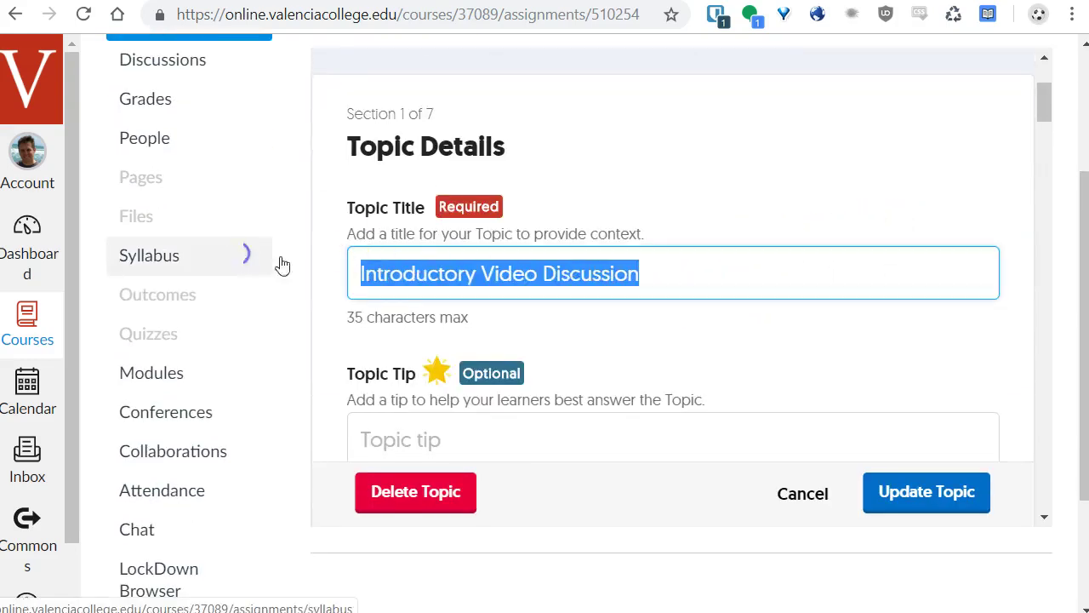
pyautogui.scroll(-2, 636, 278)
pyautogui.scroll(-3, 637, 278)
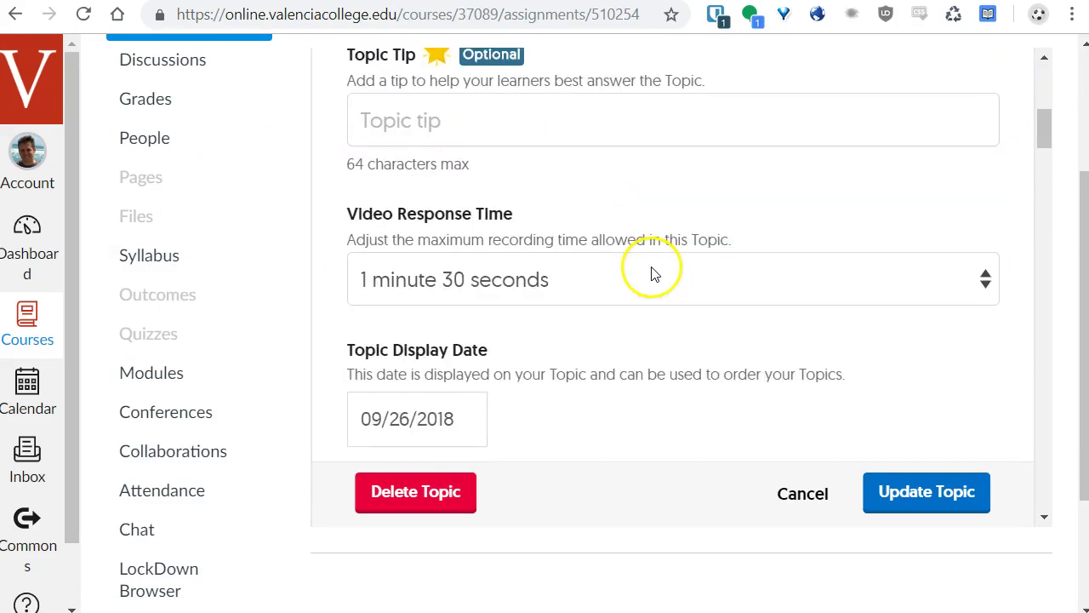
pyautogui.click(623, 188)
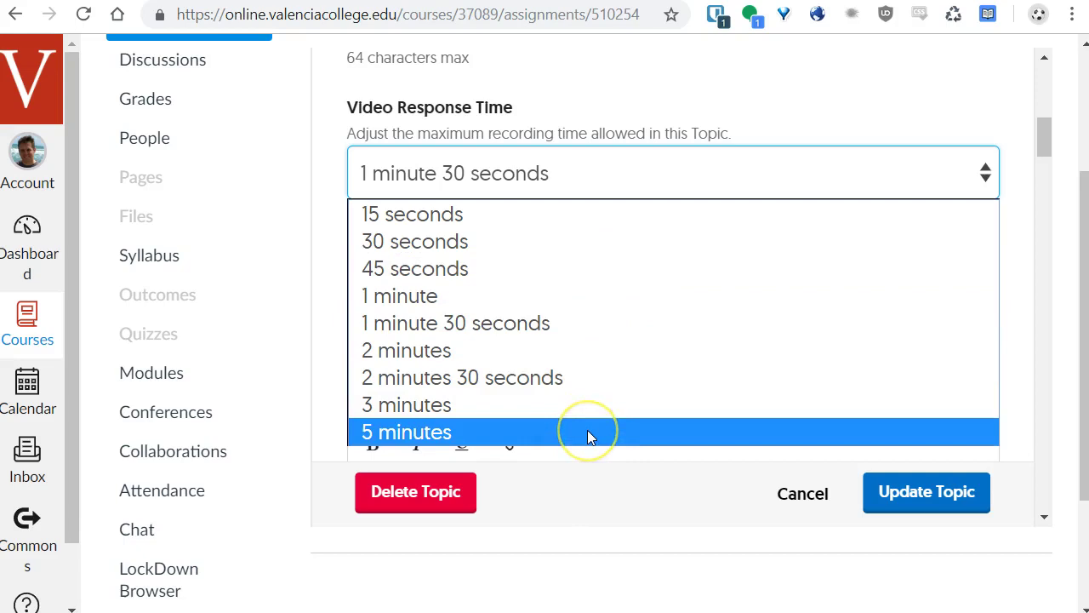
pyautogui.click(322, 184)
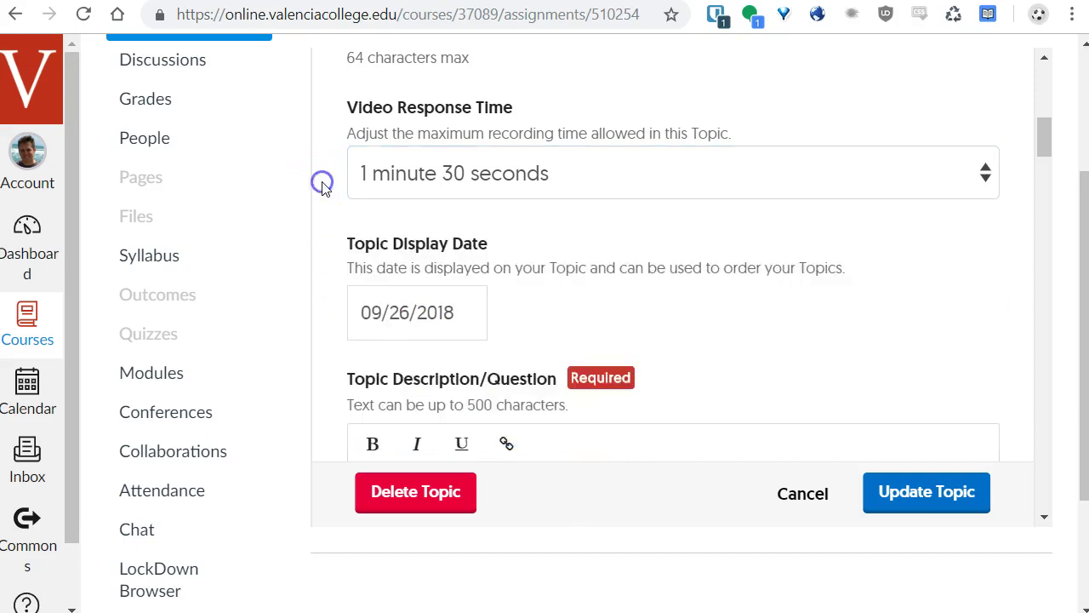
pyautogui.click(480, 189)
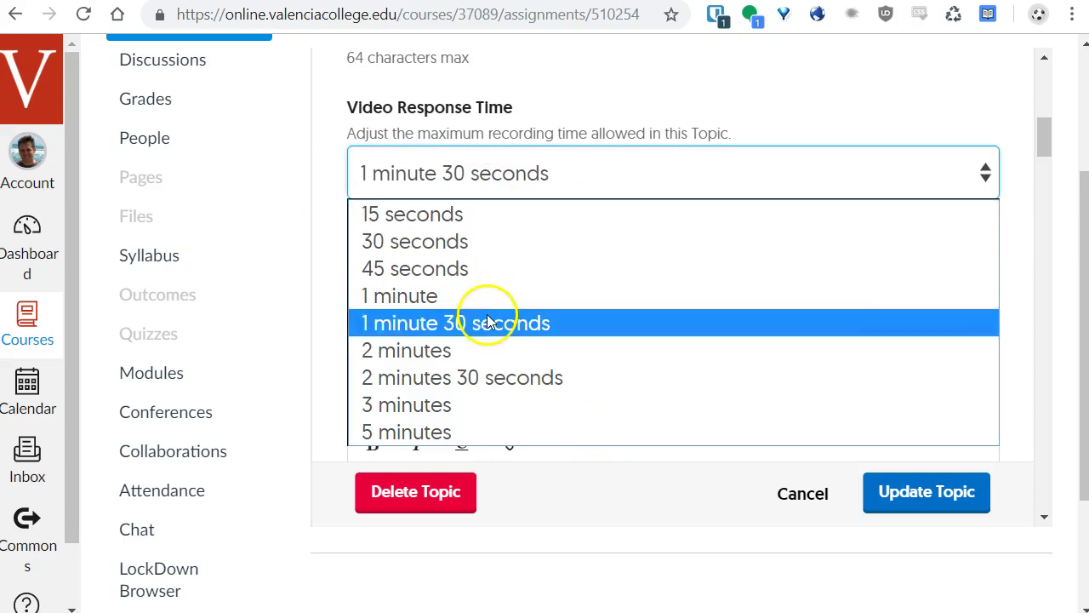
pyautogui.click(327, 242)
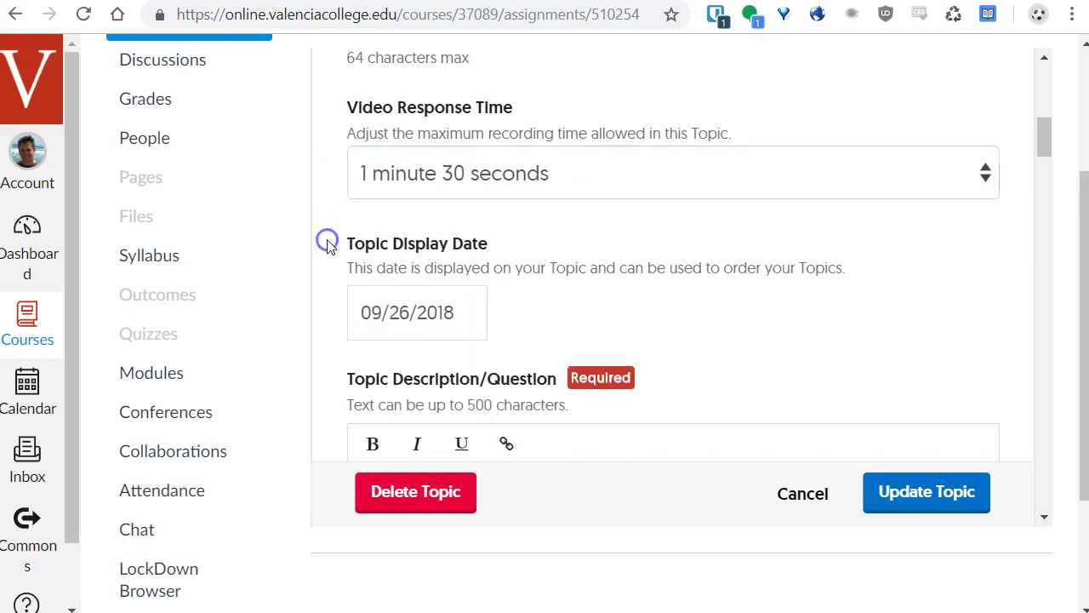
pyautogui.scroll(-2, 450, 214)
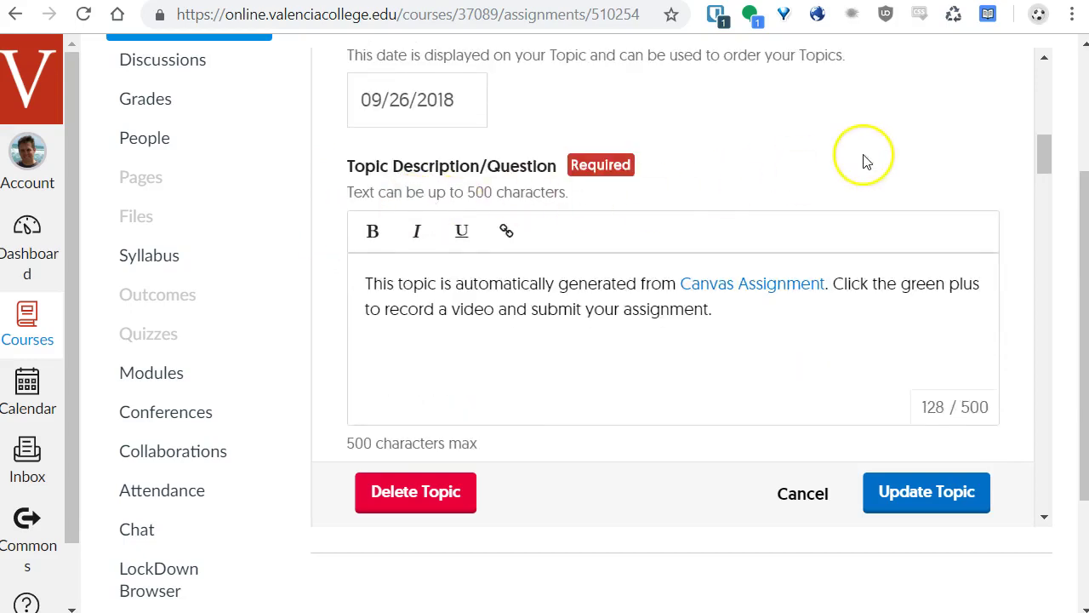
pyautogui.scroll(-1, 706, 191)
# Step: Delete the auto-generated first sentence from the topic description and add a blank line
pyautogui.click(670, 202)
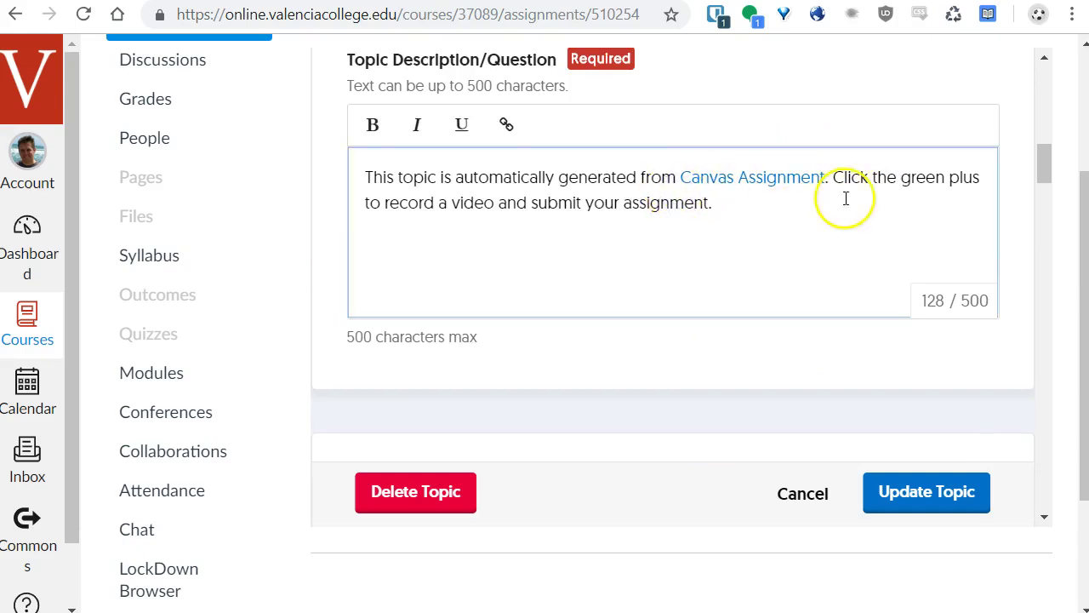
pyautogui.moveTo(827, 177); pyautogui.dragTo(292, 165)
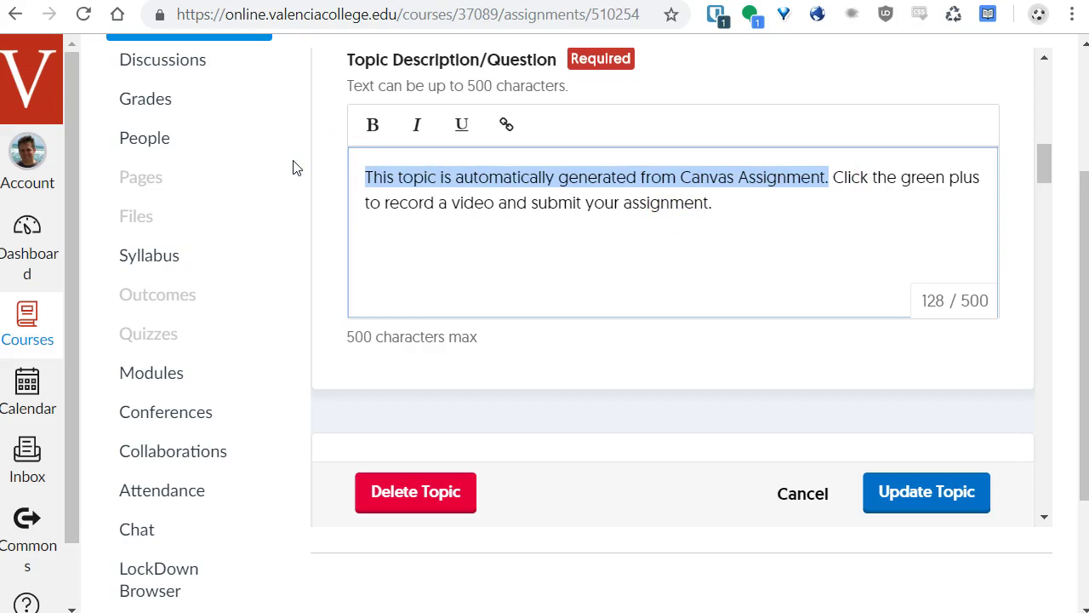
pyautogui.press('BackSpace')
pyautogui.press('Return')
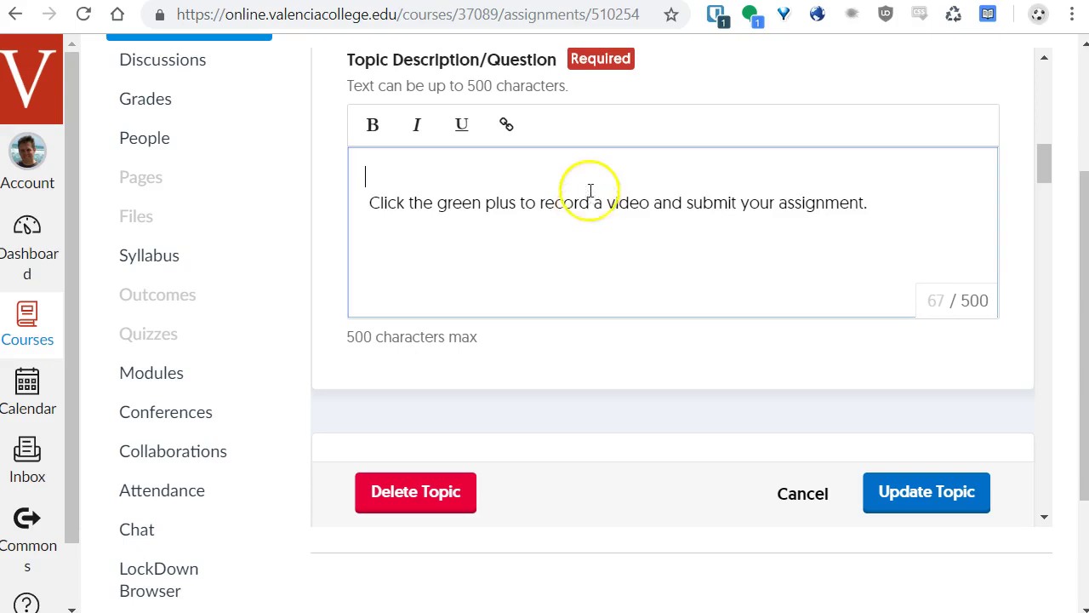
pyautogui.scroll(-3, 733, 136)
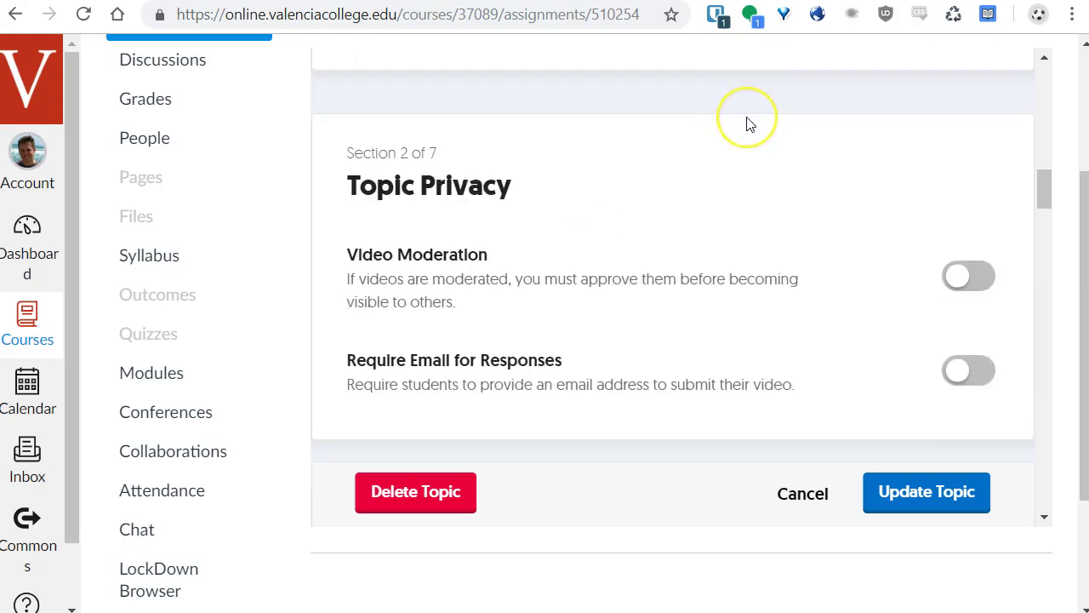
pyautogui.scroll(-1, 746, 119)
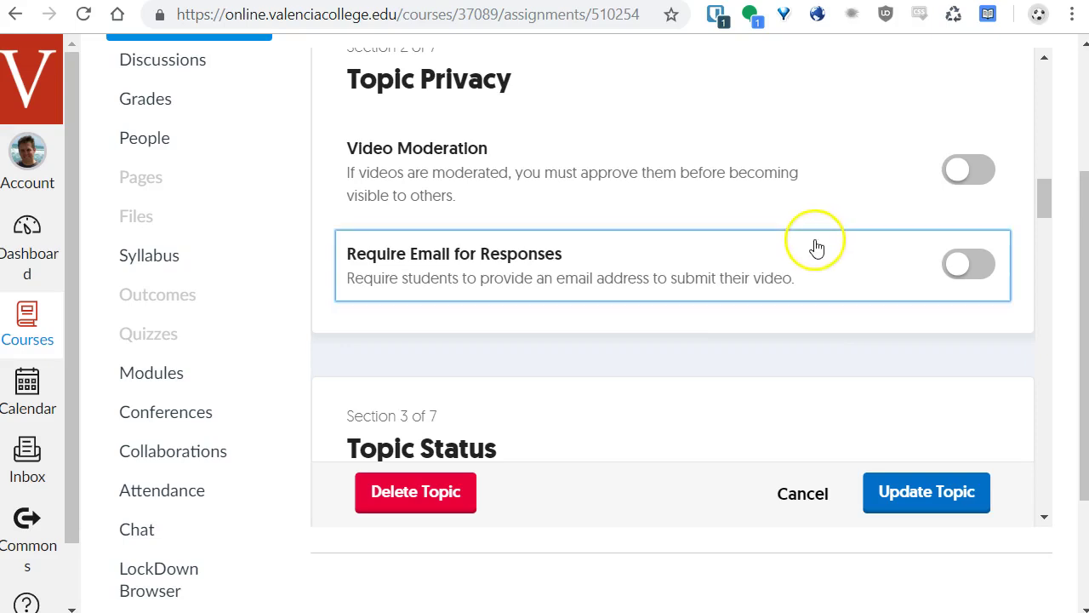
pyautogui.scroll(-2, 817, 219)
pyautogui.scroll(1, 819, 219)
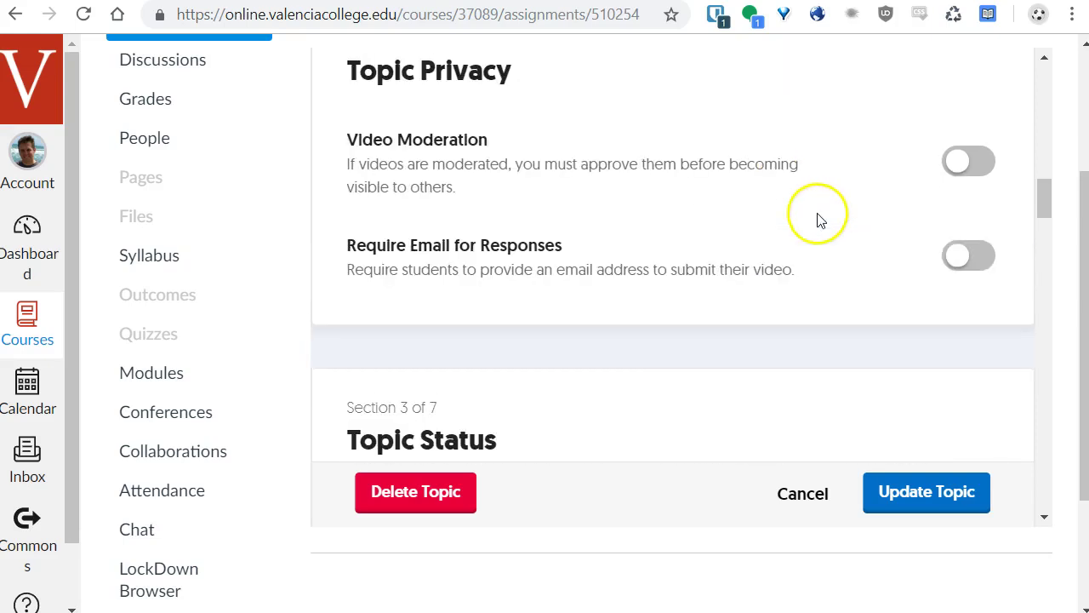
pyautogui.scroll(-2, 817, 221)
pyautogui.scroll(3, 819, 223)
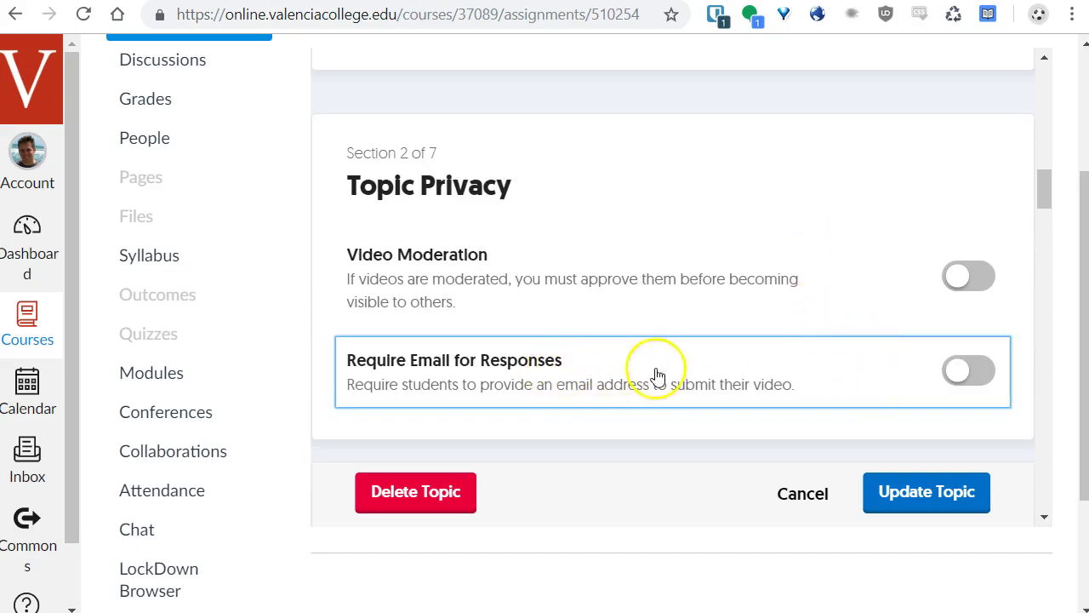
pyautogui.scroll(-3, 780, 377)
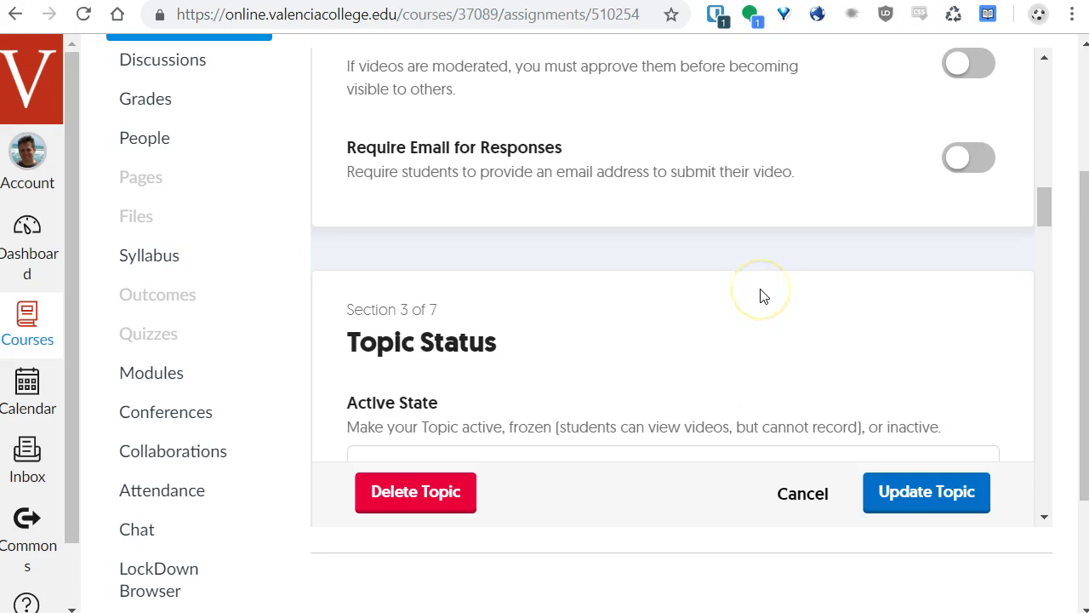
pyautogui.scroll(-1, 761, 295)
pyautogui.scroll(-3, 763, 263)
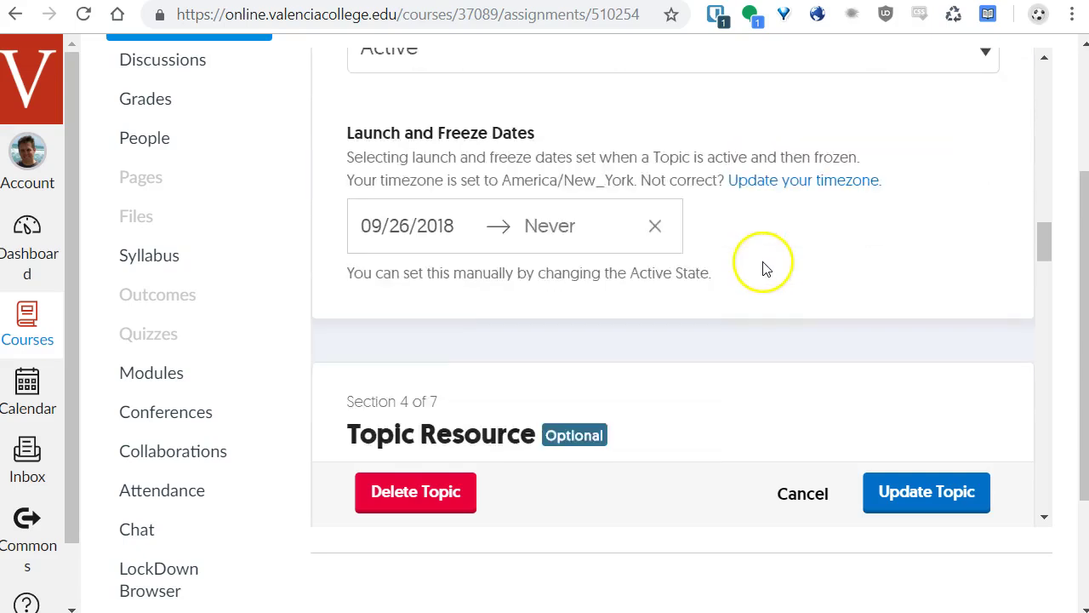
pyautogui.scroll(3, 763, 263)
pyautogui.click(640, 254)
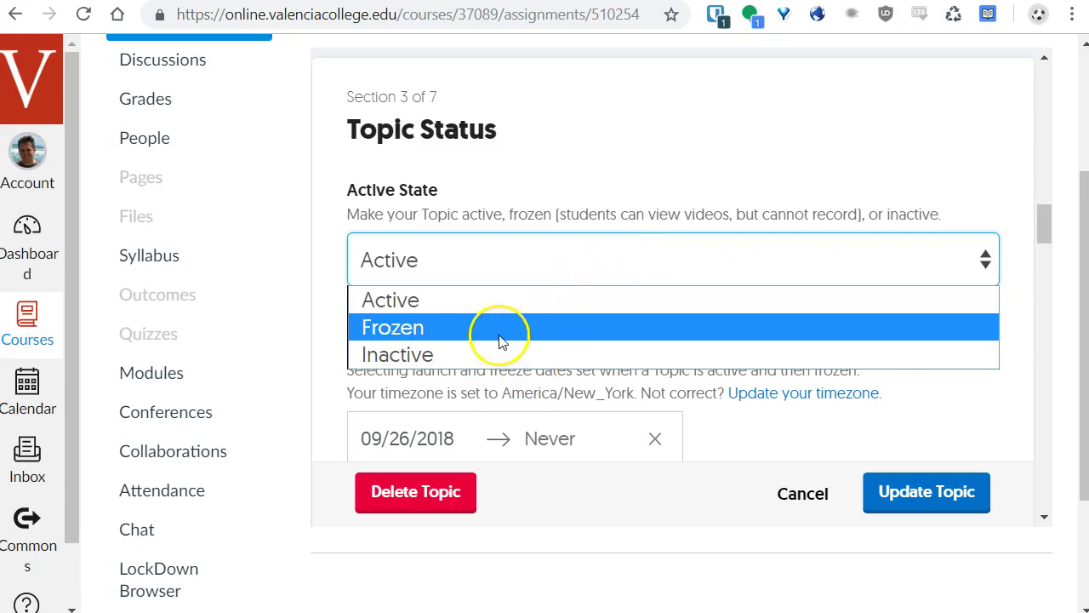
pyautogui.click(327, 156)
pyautogui.scroll(-3, 345, 187)
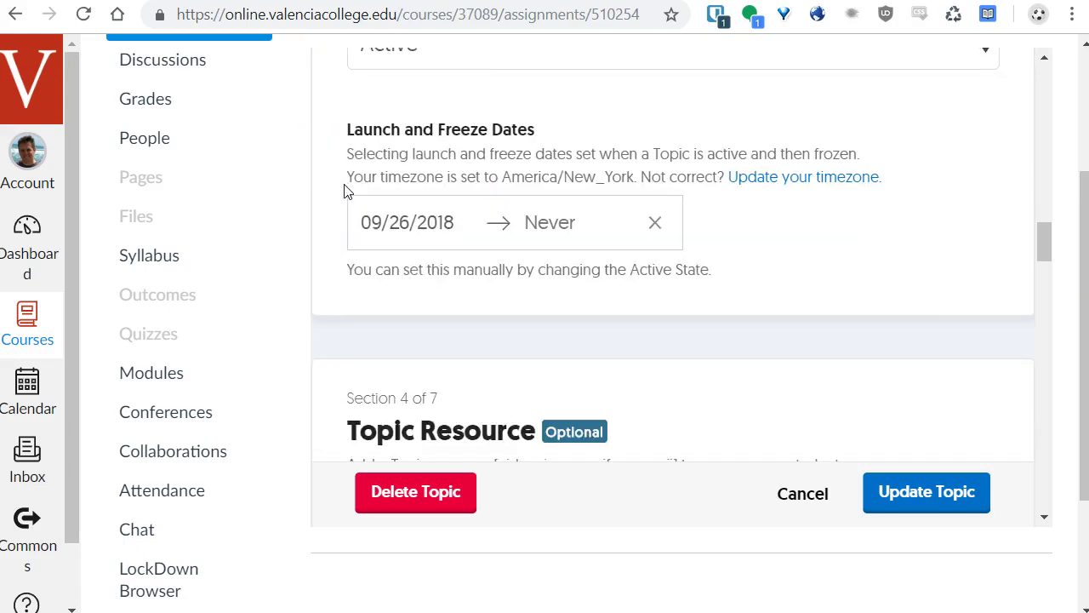
pyautogui.scroll(-3, 345, 192)
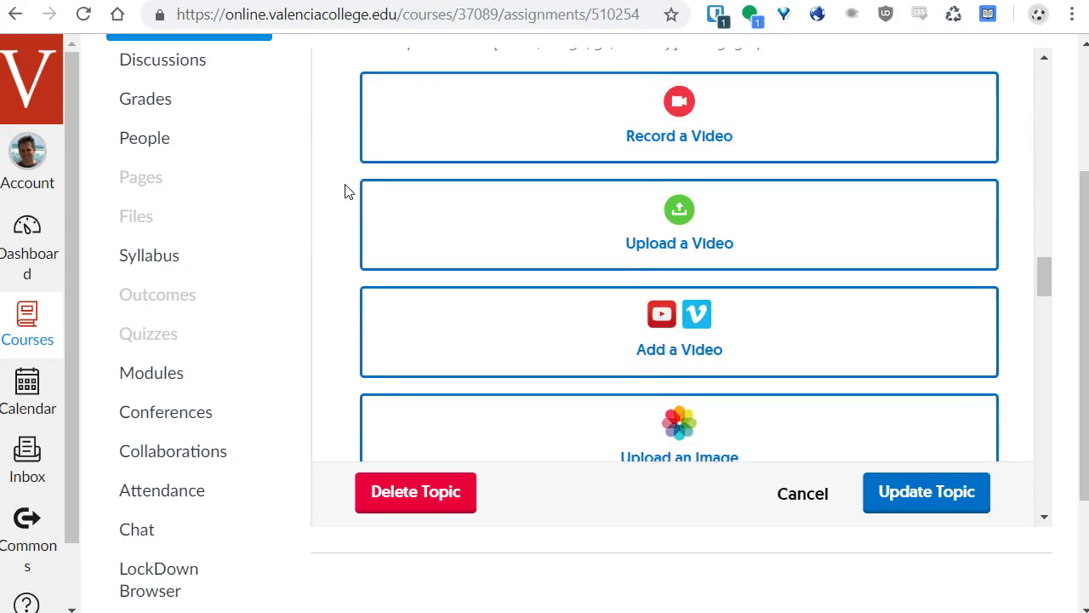
pyautogui.click(370, 180)
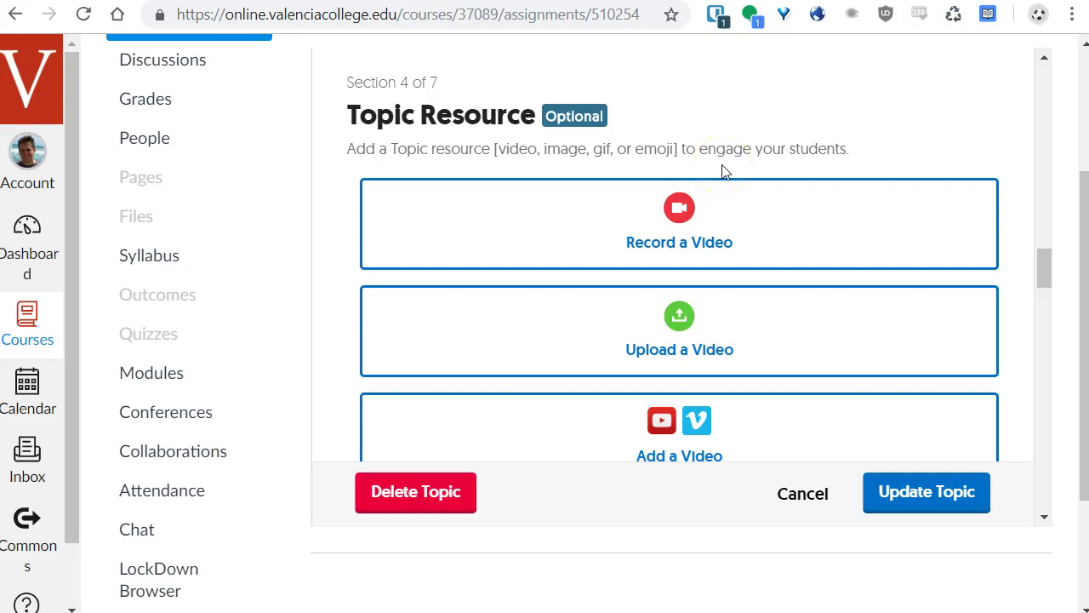
pyautogui.scroll(-1, 877, 172)
pyautogui.scroll(1, 877, 173)
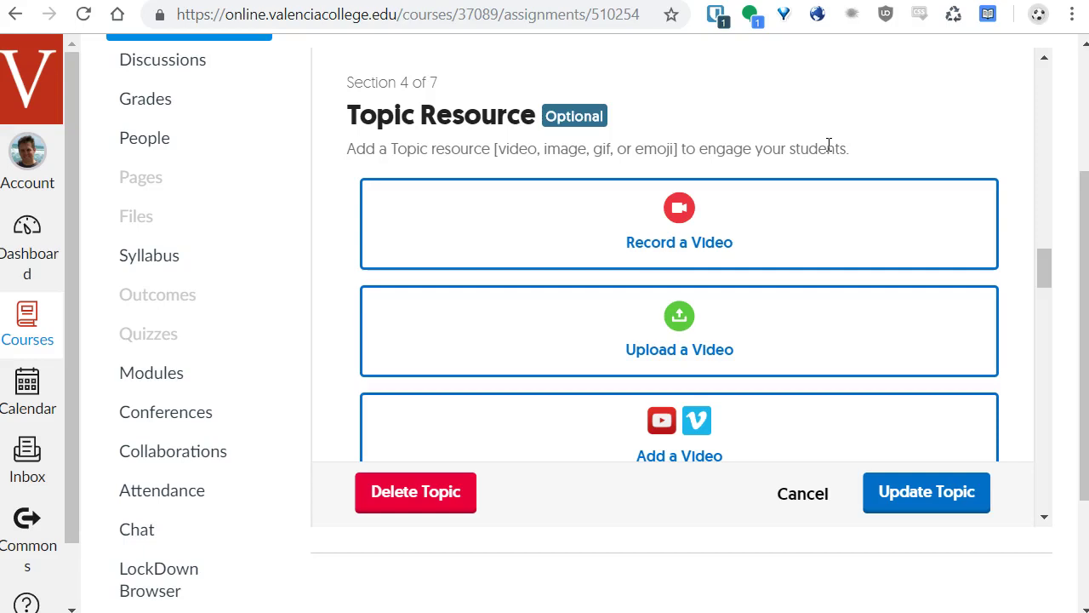
pyautogui.scroll(-1, 885, 170)
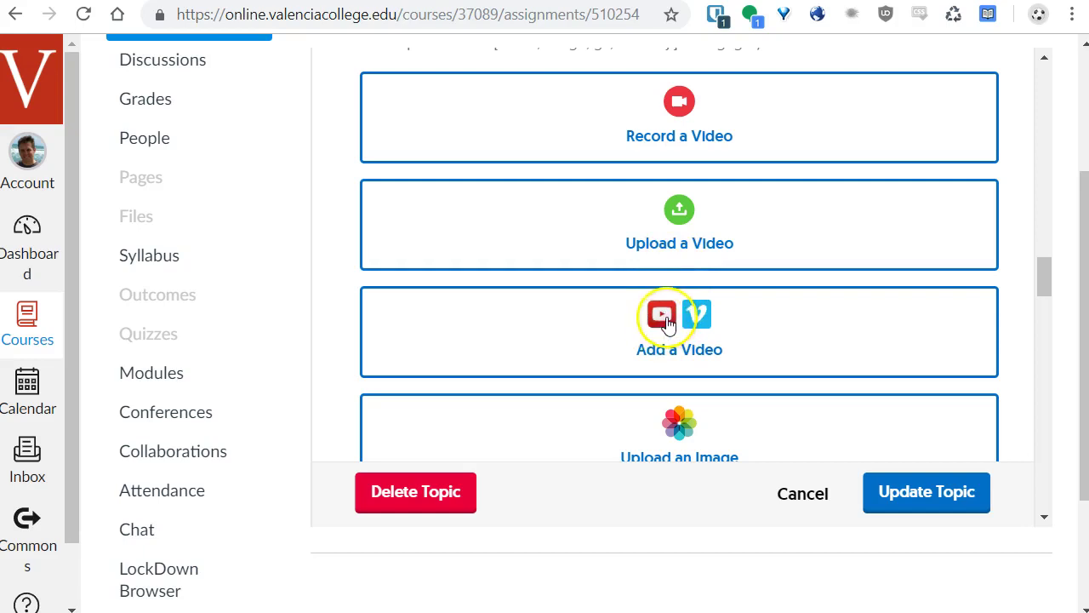
pyautogui.scroll(2, 705, 297)
pyautogui.scroll(3, 256, 263)
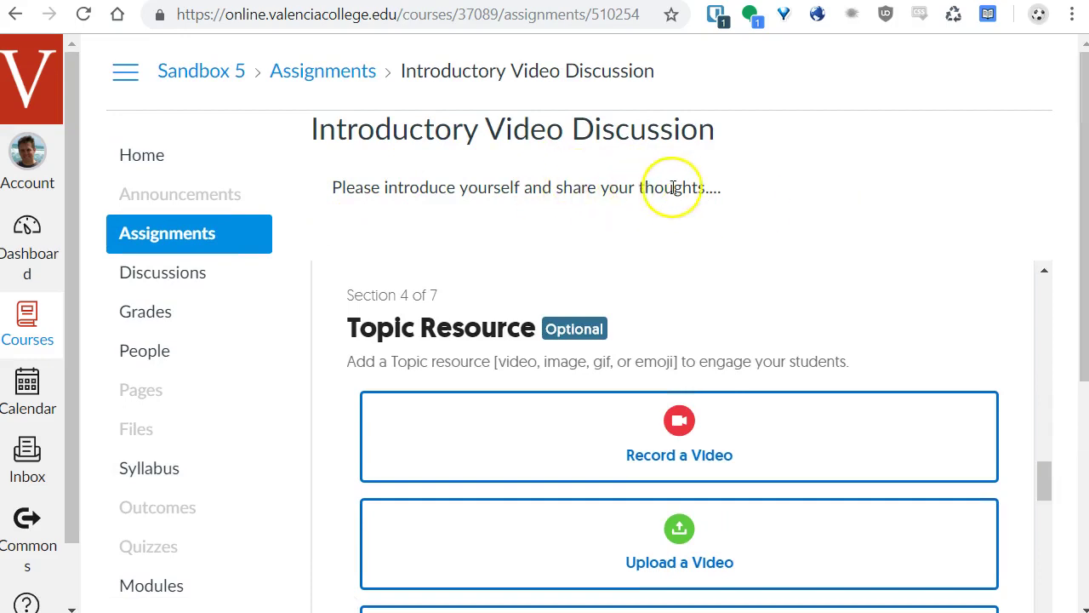
pyautogui.scroll(-2, 539, 188)
pyautogui.scroll(-5, 332, 372)
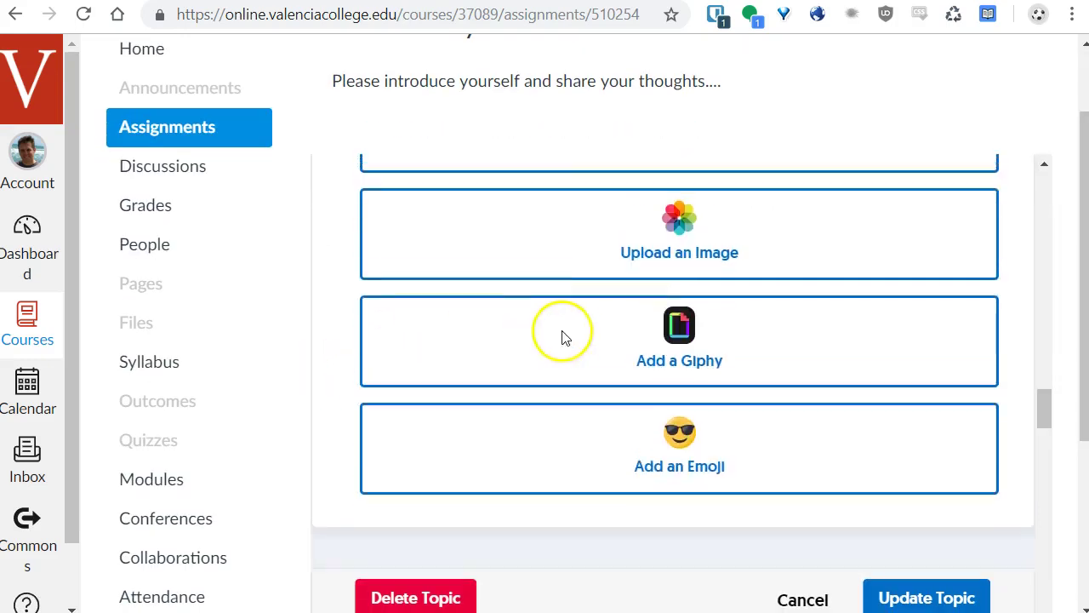
# Step: Review the topic's attachment, video feature and feedback settings, keeping Stickers and Drawings as selfie decorations
pyautogui.scroll(-6, 578, 334)
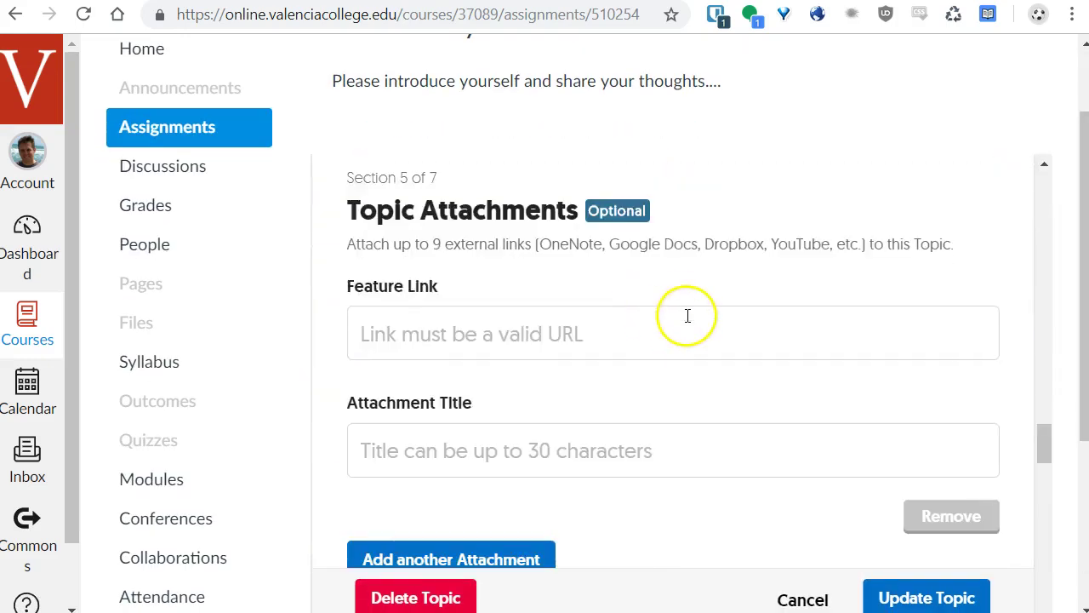
pyautogui.scroll(2, 690, 320)
pyautogui.scroll(-3, 765, 334)
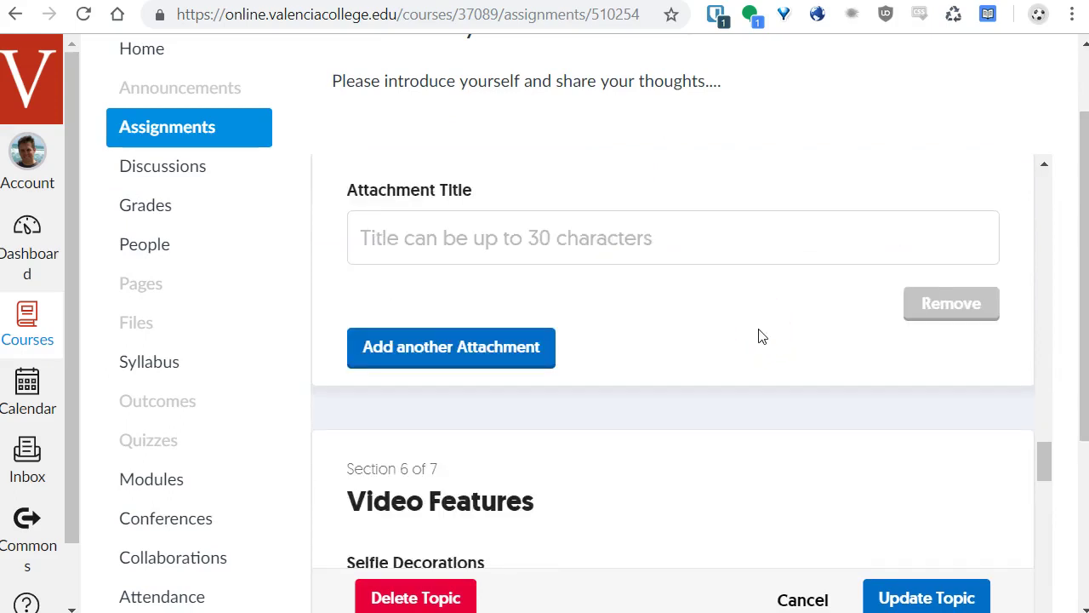
pyautogui.scroll(-4, 759, 335)
pyautogui.click(769, 331)
pyautogui.scroll(-2, 783, 304)
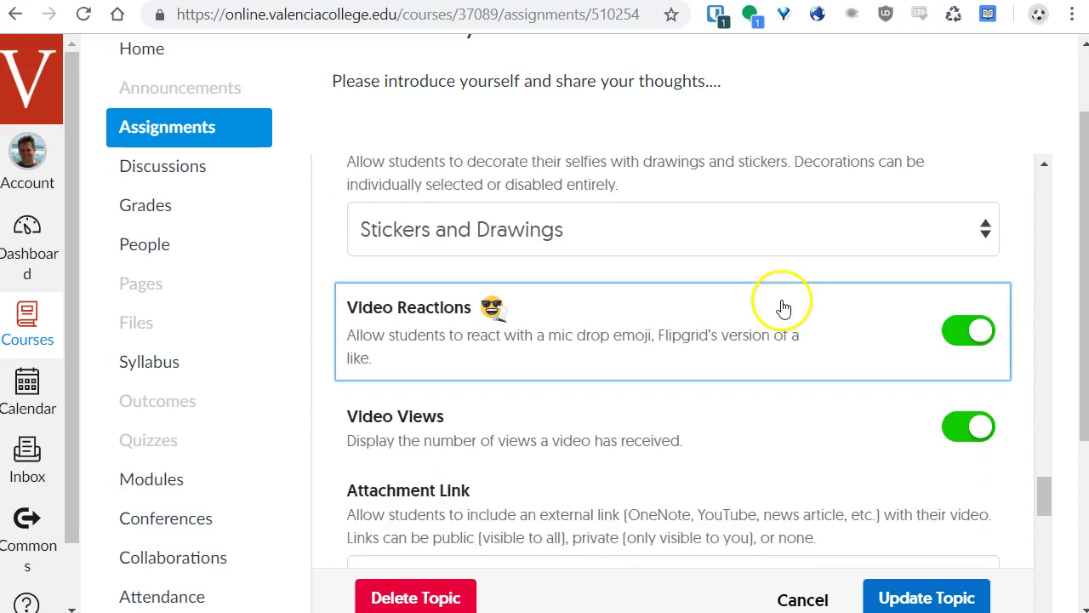
pyautogui.click(736, 242)
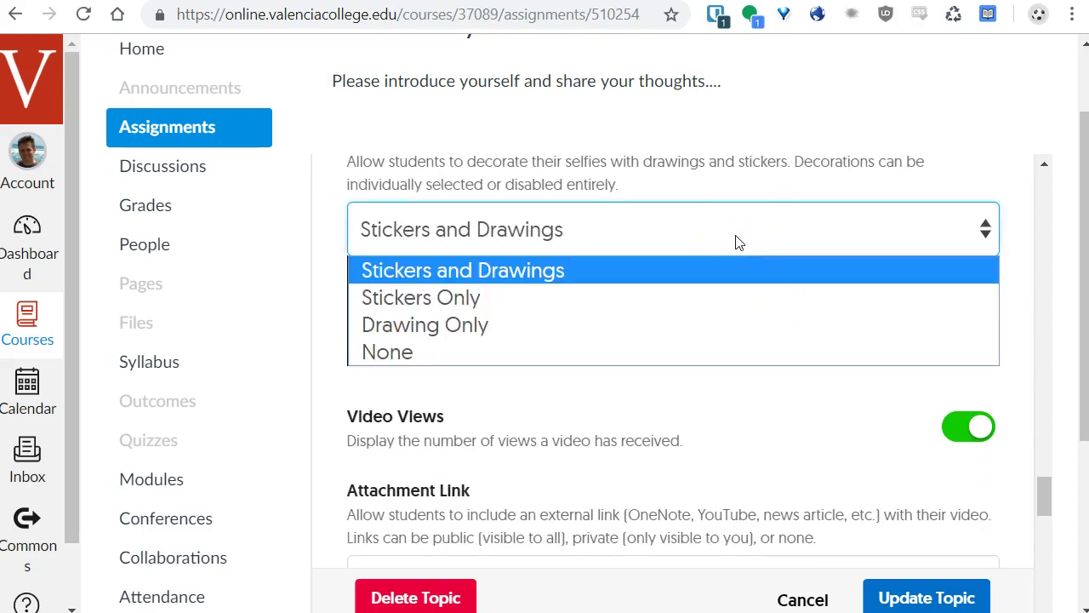
pyautogui.click(323, 232)
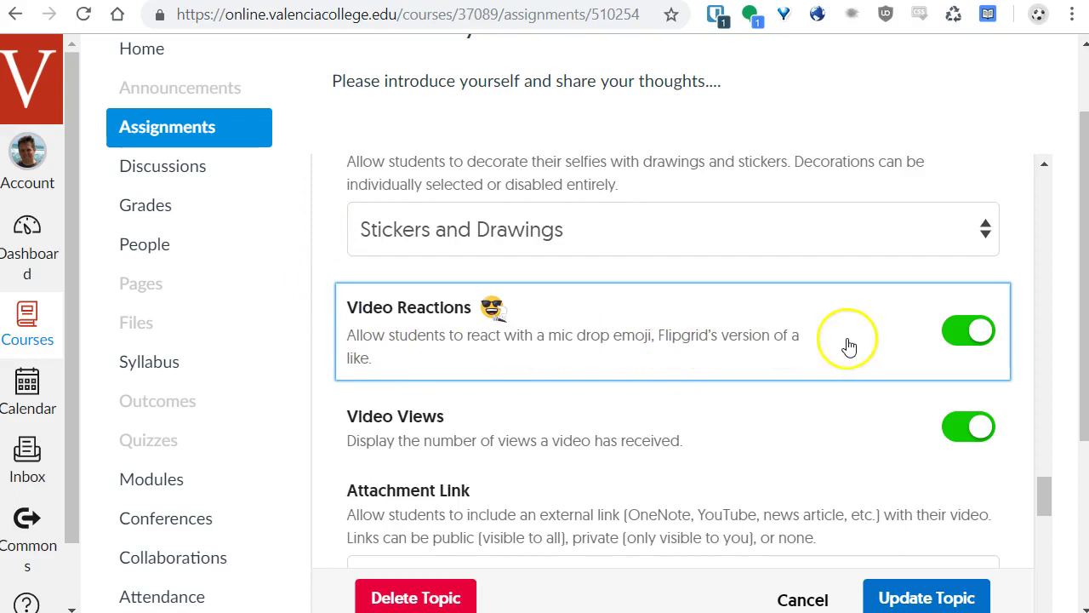
pyautogui.scroll(-1, 796, 428)
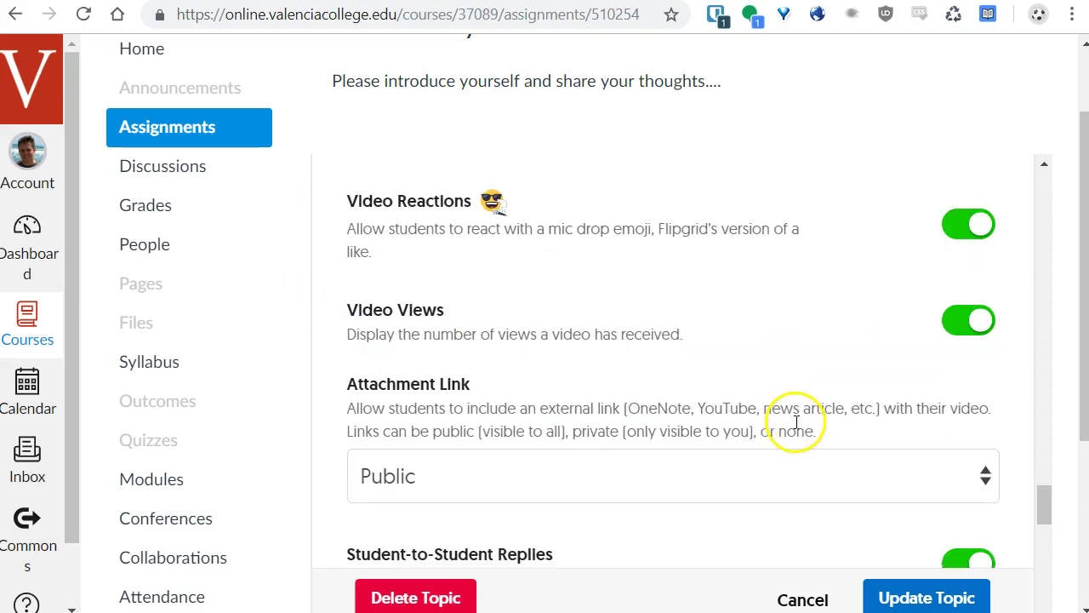
pyautogui.scroll(-1, 796, 421)
pyautogui.scroll(-2, 745, 378)
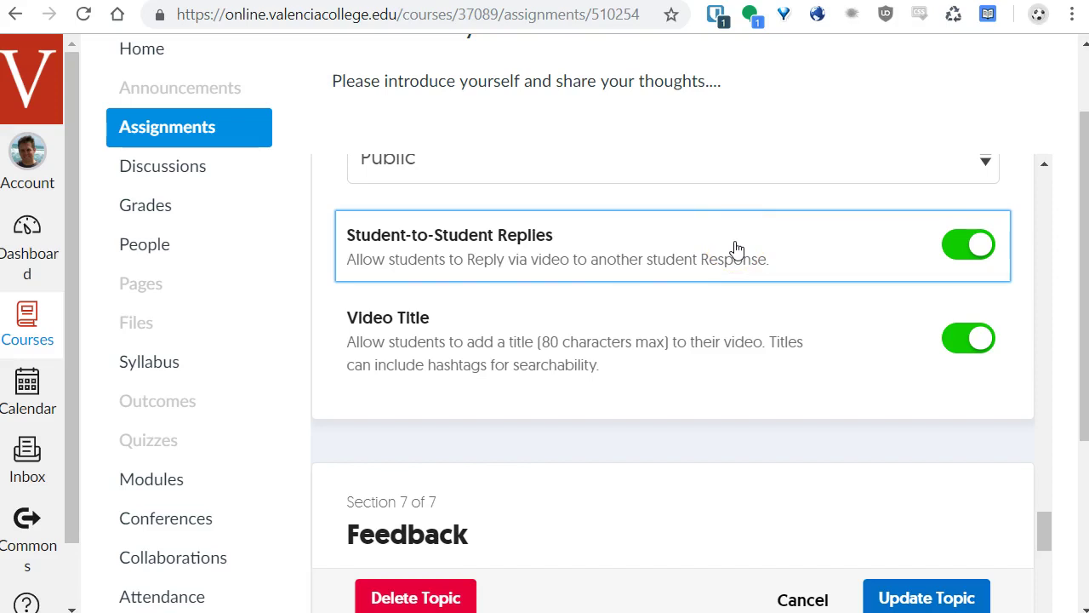
pyautogui.scroll(-5, 765, 306)
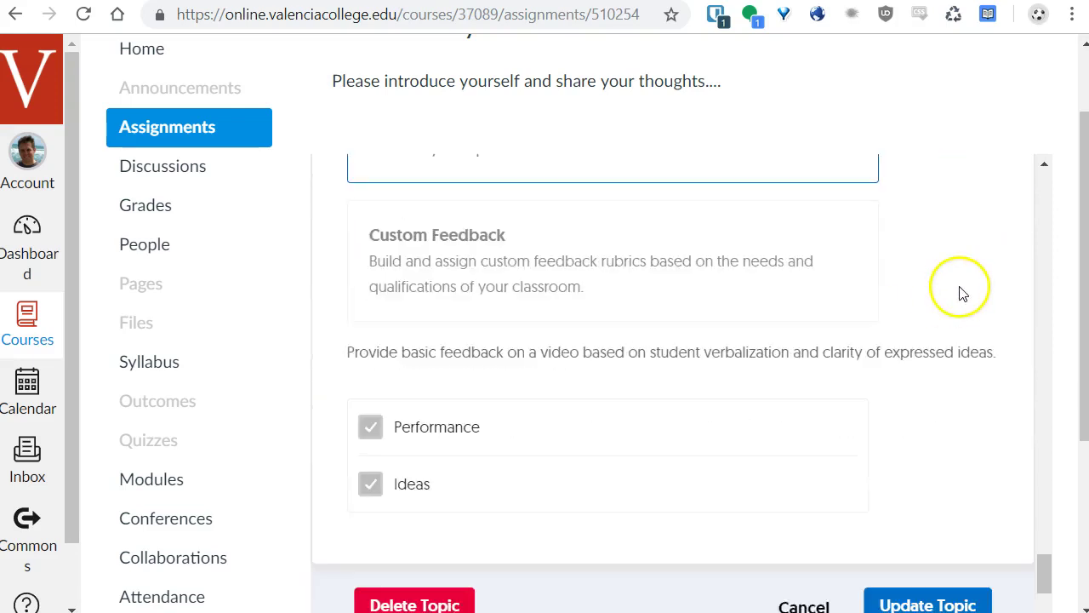
pyautogui.scroll(-3, 957, 281)
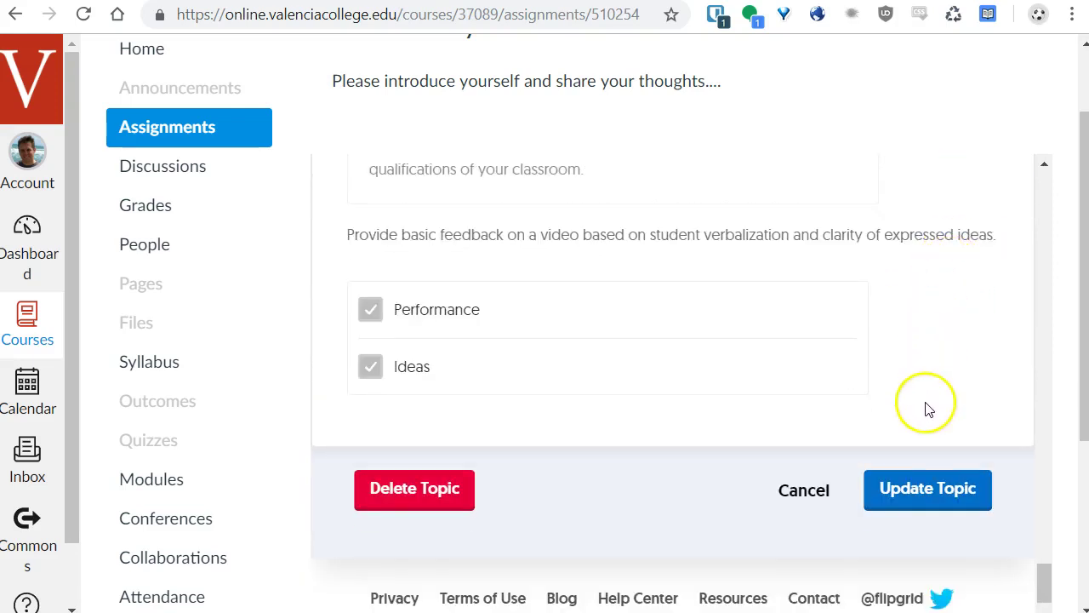
# Step: Save the Flipgrid topic settings and zoom the page out to 90%
pyautogui.click(946, 508)
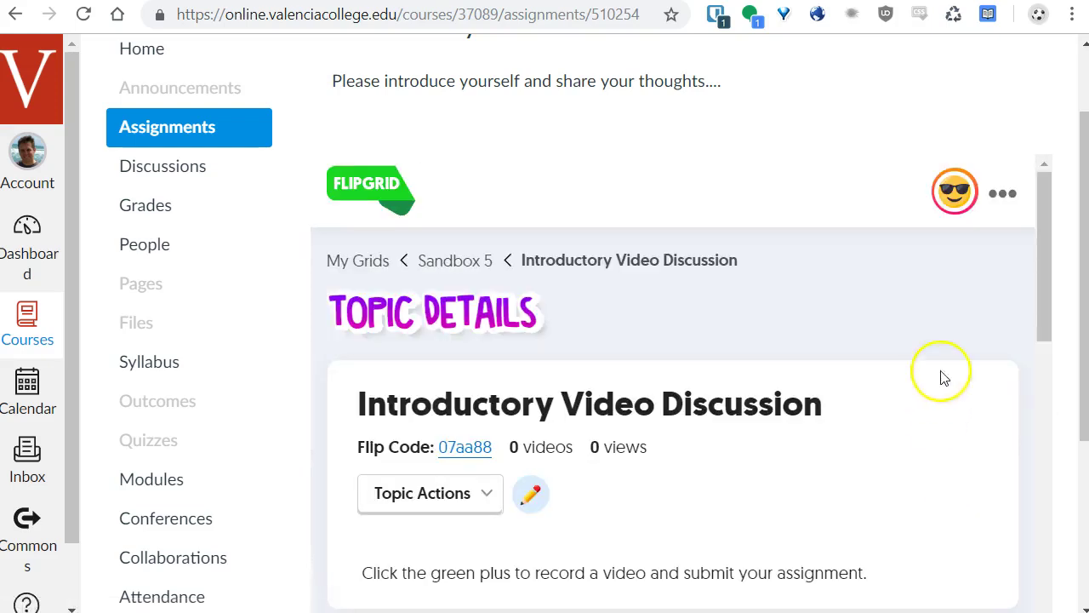
pyautogui.scroll(-4, 945, 329)
pyautogui.scroll(-3, 949, 330)
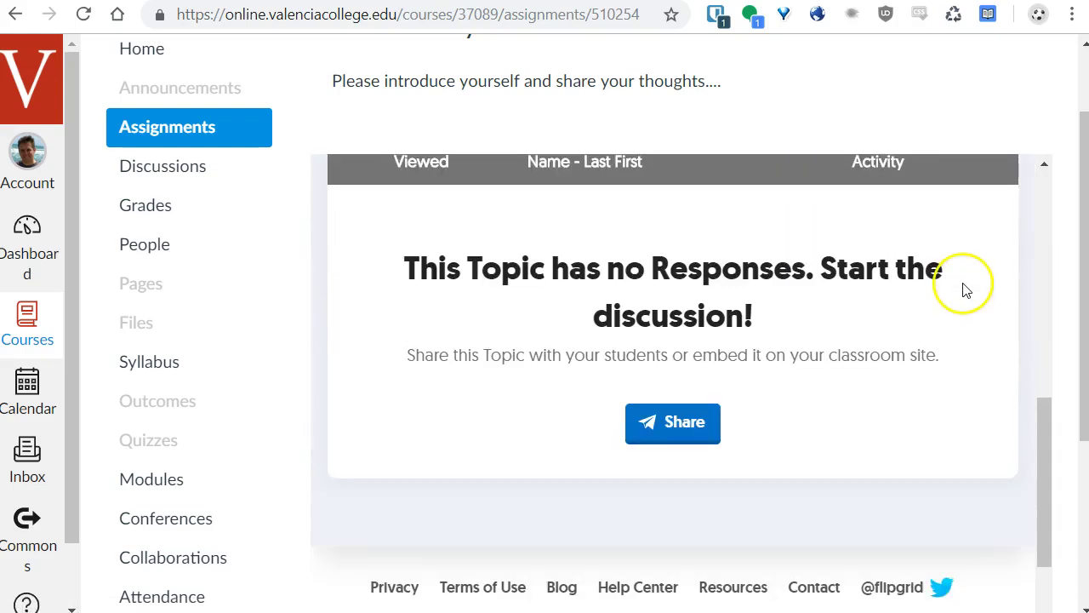
pyautogui.scroll(8, 995, 257)
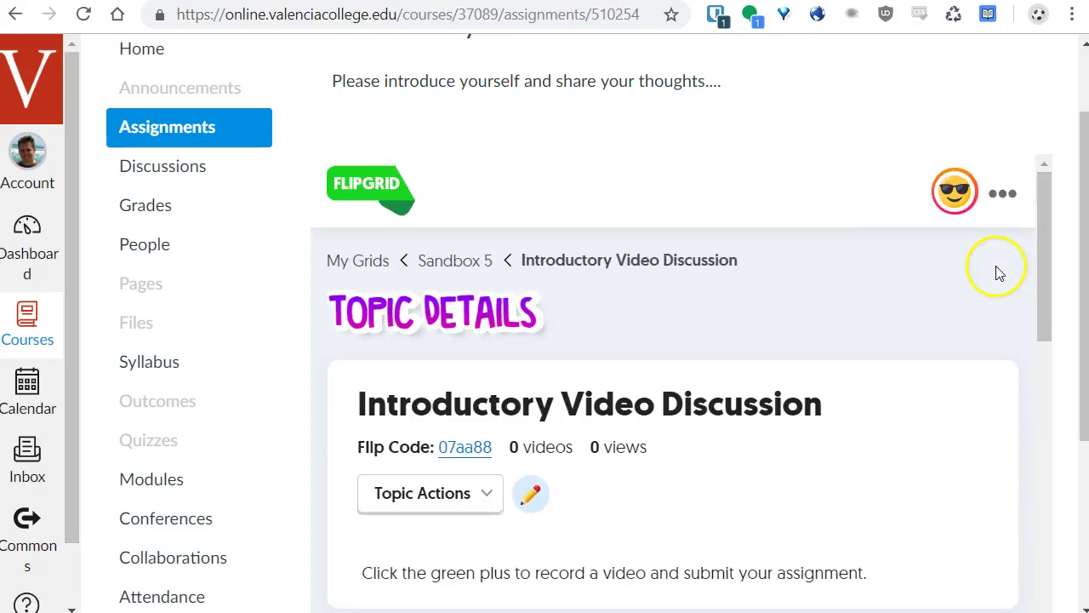
pyautogui.scroll(2, 1038, 195)
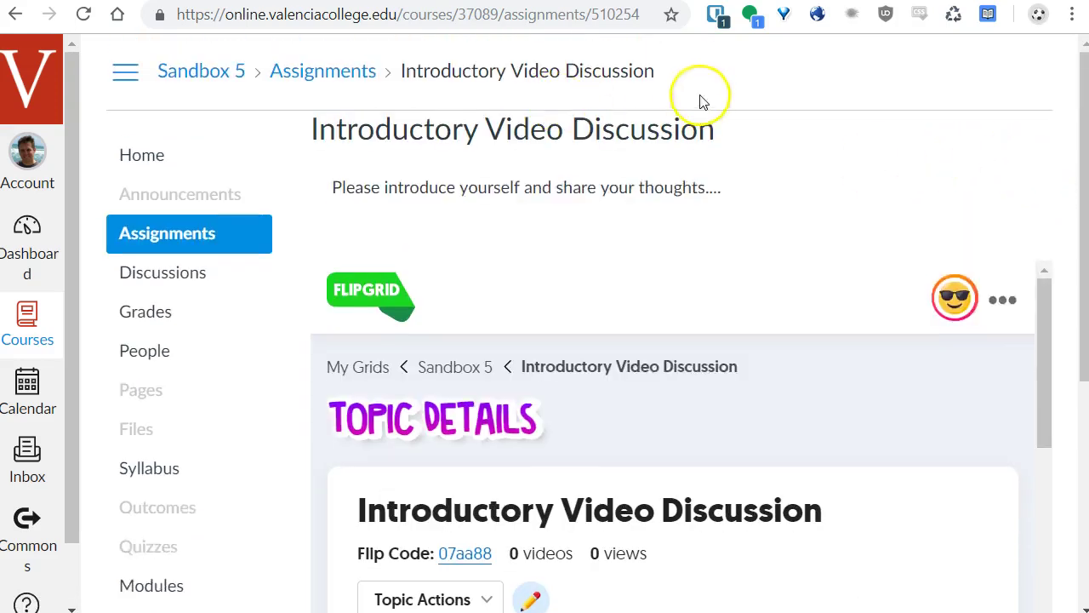
pyautogui.hotkey('ctrl', '-')
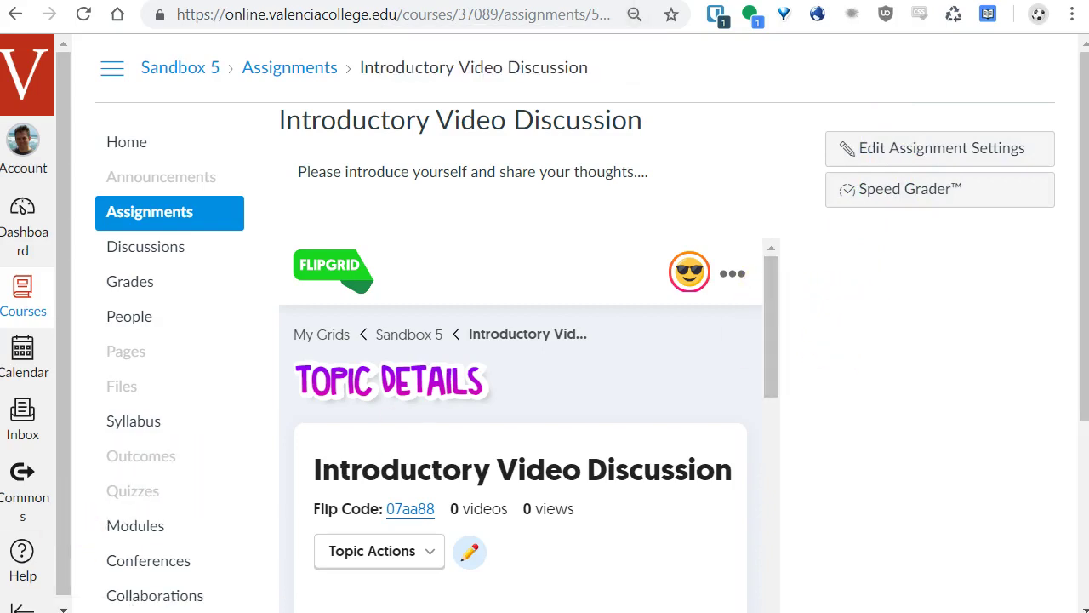
# Step: Enter Student View from the course home and open the Introductory Video Discussion assignment
pyautogui.click(143, 144)
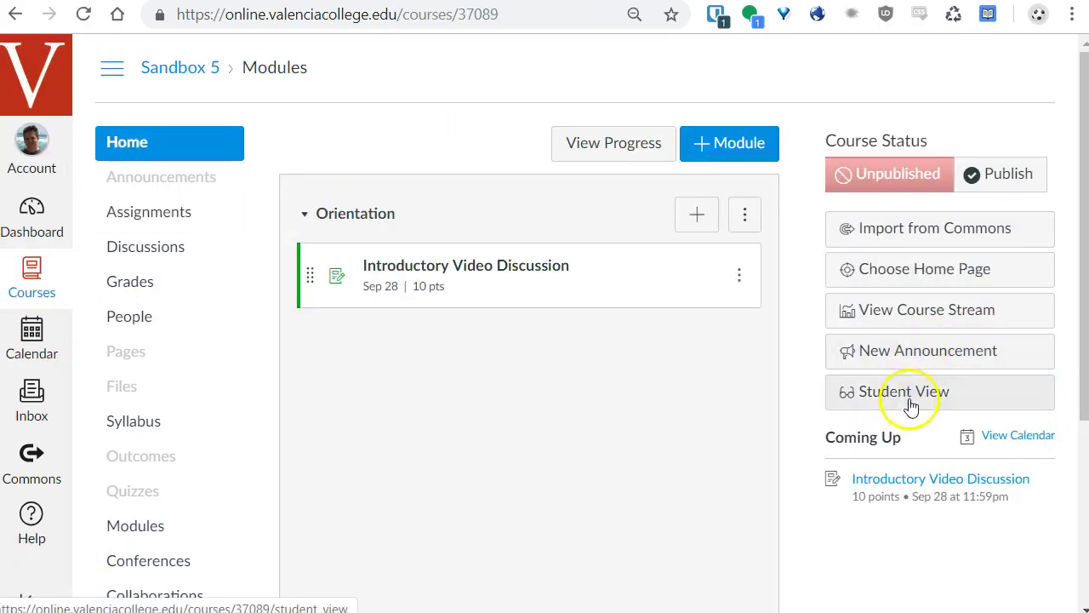
pyautogui.click(890, 408)
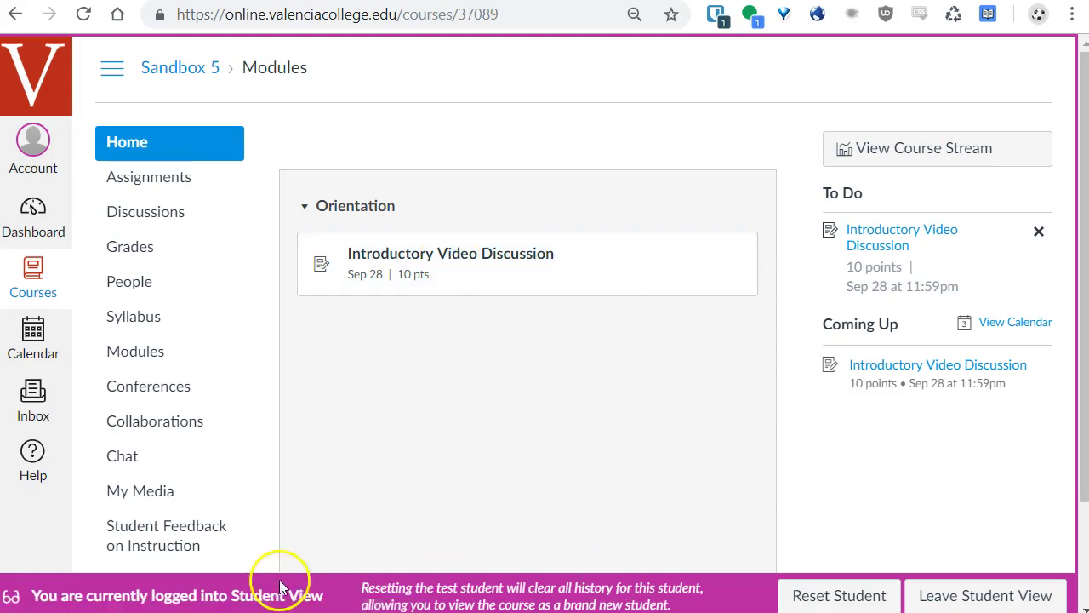
pyautogui.click(521, 255)
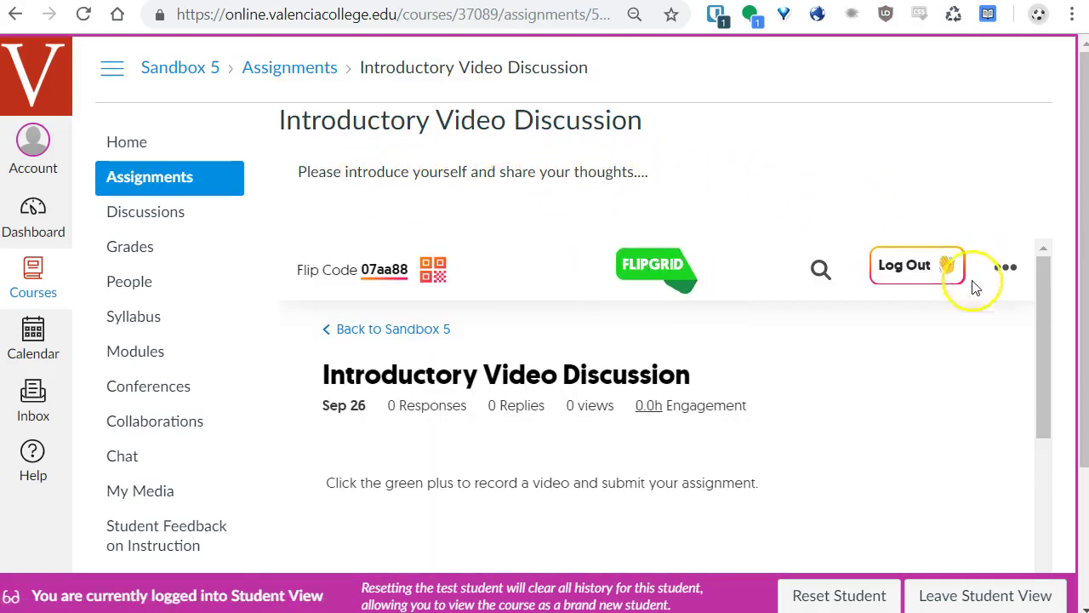
# Step: Scroll down the assignment page to the Flipgrid embed's green plus record button
pyautogui.scroll(-5, 774, 387)
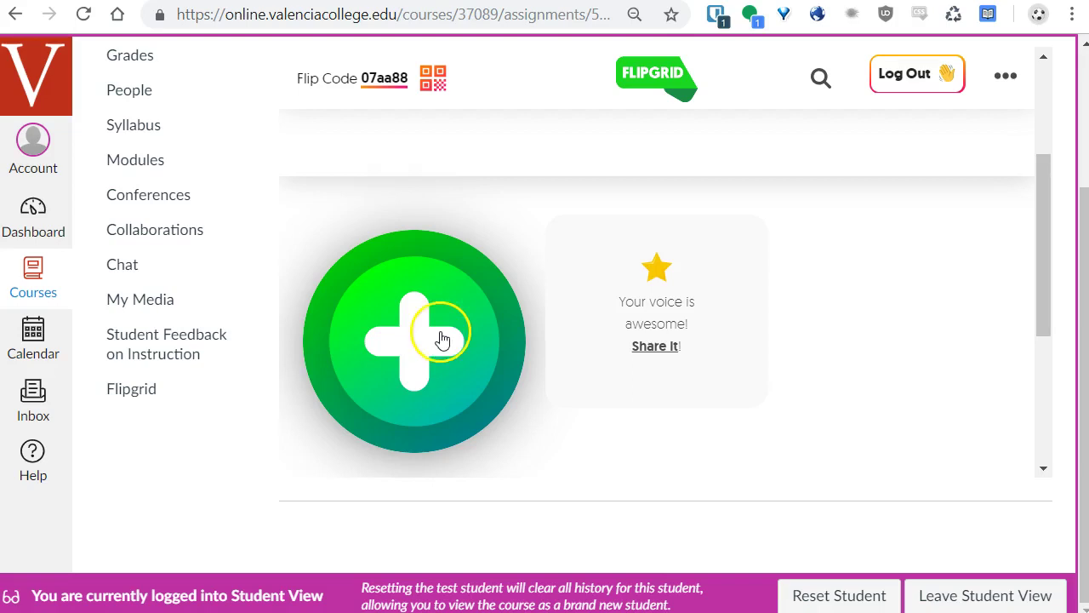
# Step: Start a new Flipgrid response, zoom to 80%, and record, pause and review a test clip
pyautogui.click(442, 339)
pyautogui.scroll(2, 374, 232)
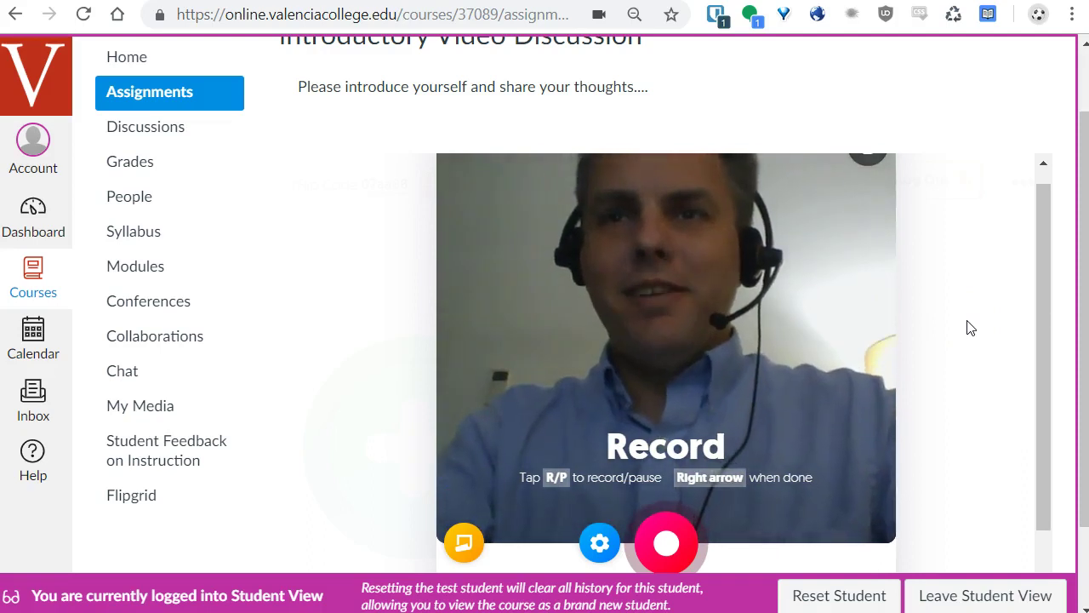
pyautogui.scroll(-1, 970, 302)
pyautogui.scroll(1, 975, 300)
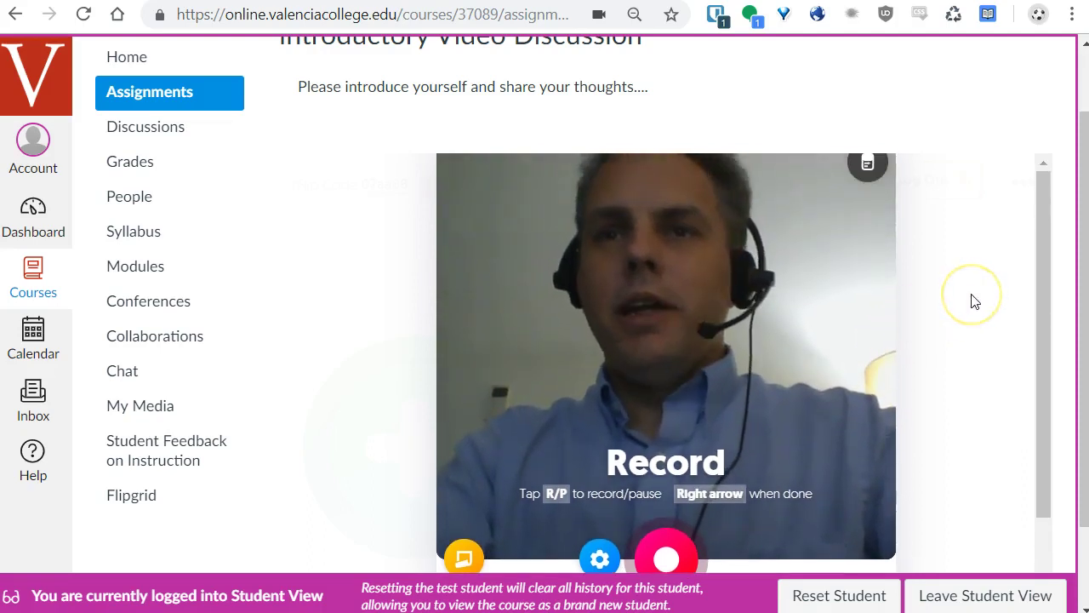
pyautogui.scroll(-1, 974, 301)
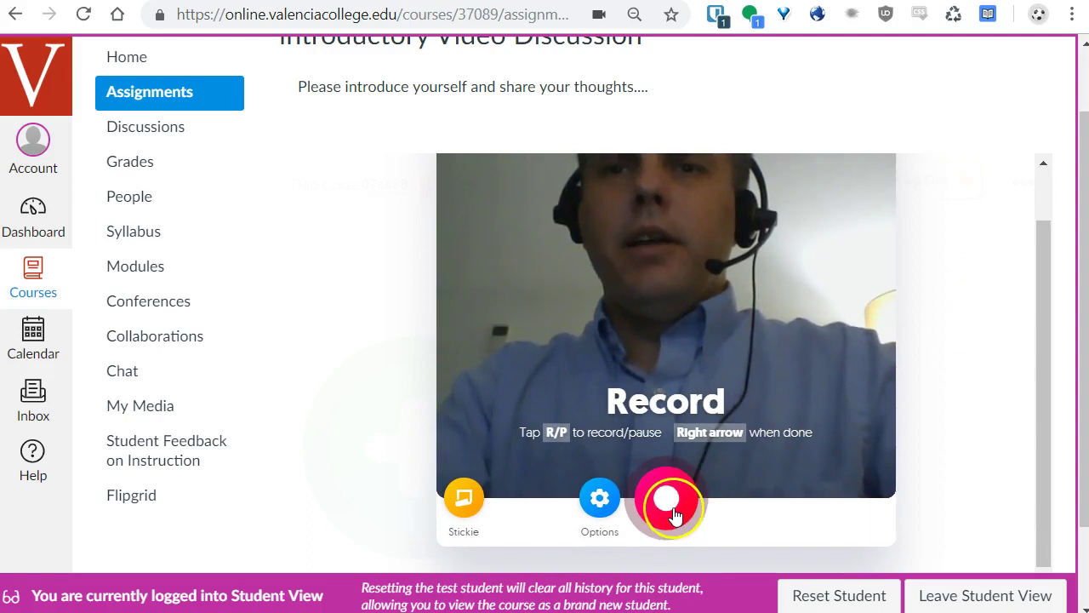
pyautogui.scroll(1, 729, 454)
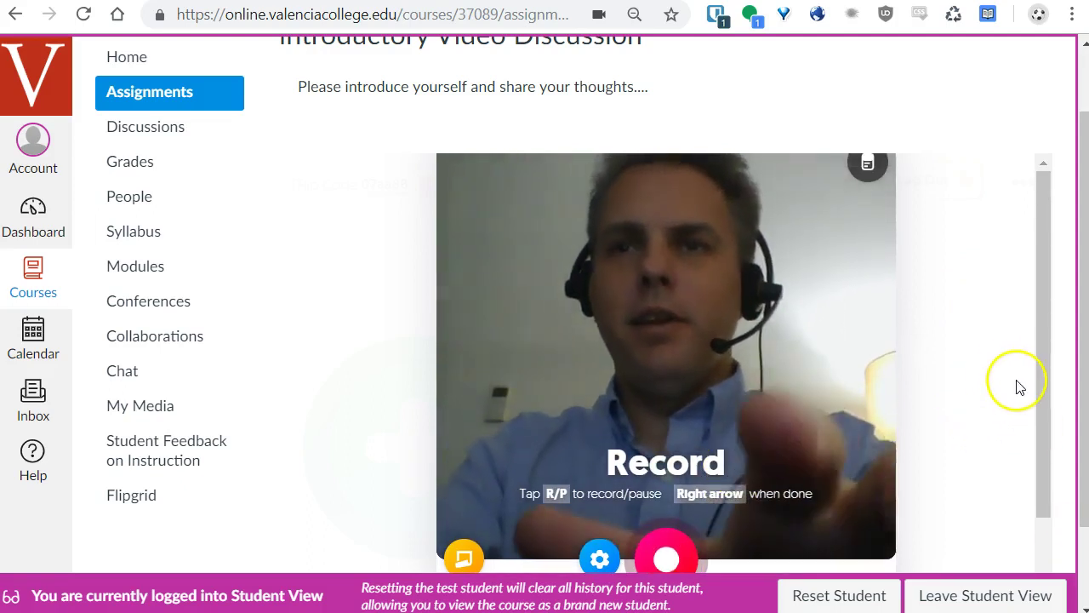
pyautogui.hotkey('ctrl', '-')
pyautogui.hotkey('ctrl', '-')
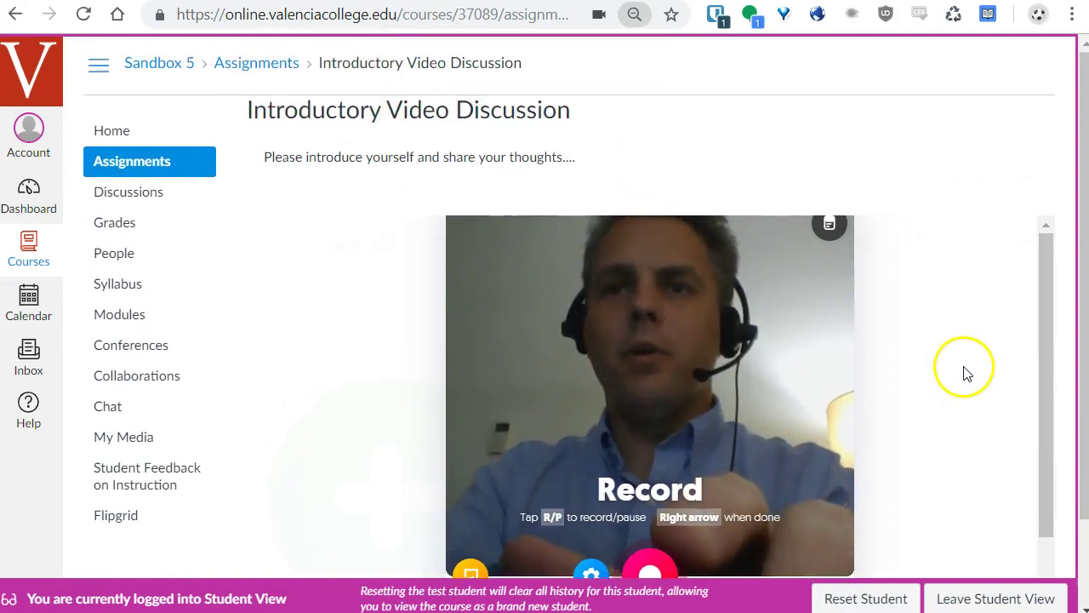
pyautogui.scroll(-1, 924, 416)
pyautogui.click(648, 518)
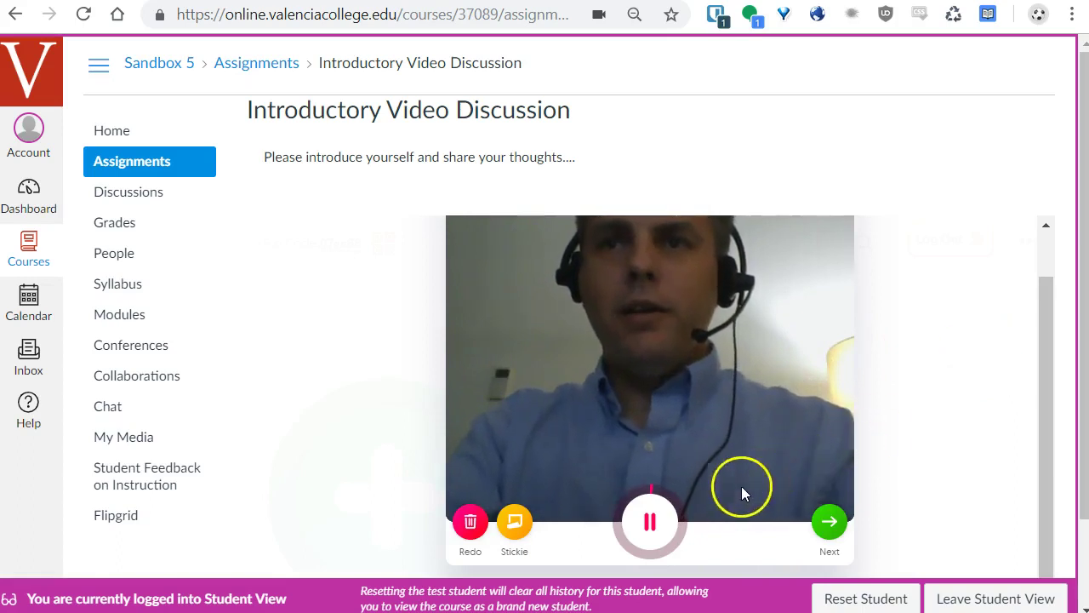
pyautogui.click(651, 527)
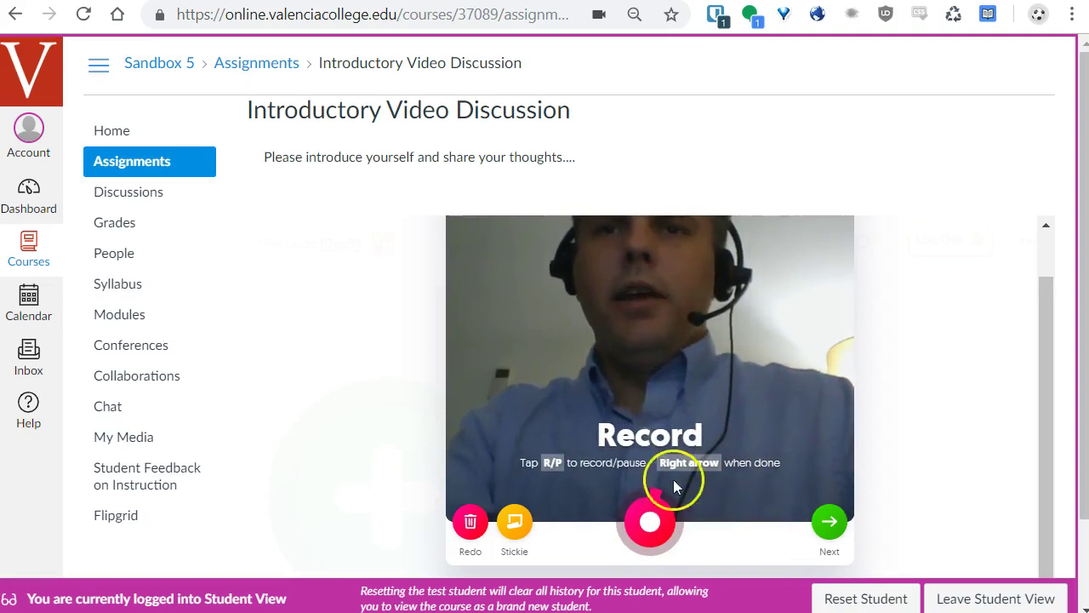
pyautogui.click(829, 521)
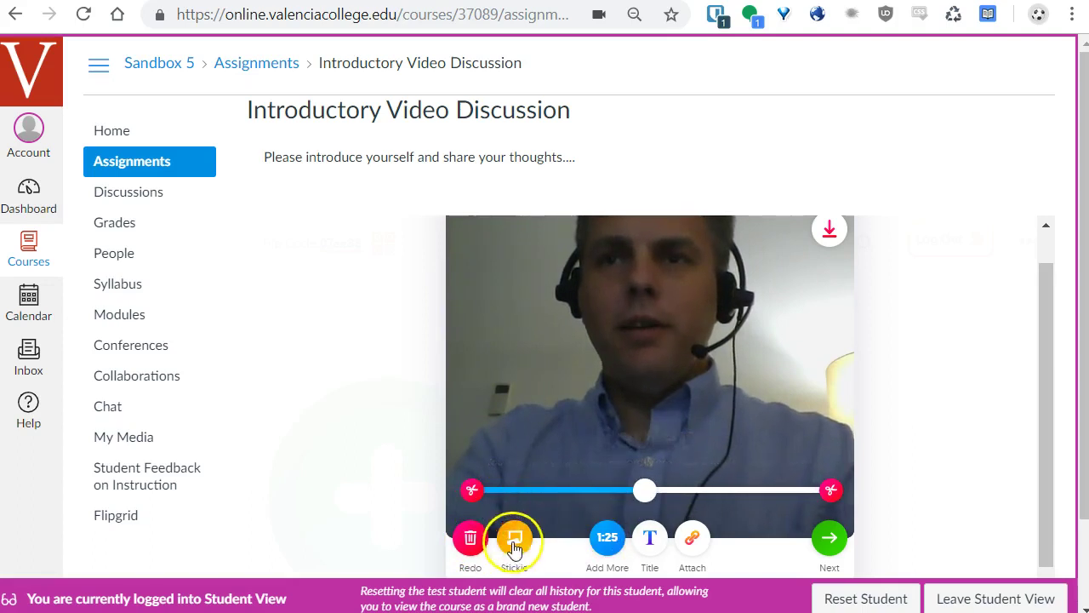
# Step: Accept the recorded clip and snap a selfie for the response
pyautogui.click(828, 536)
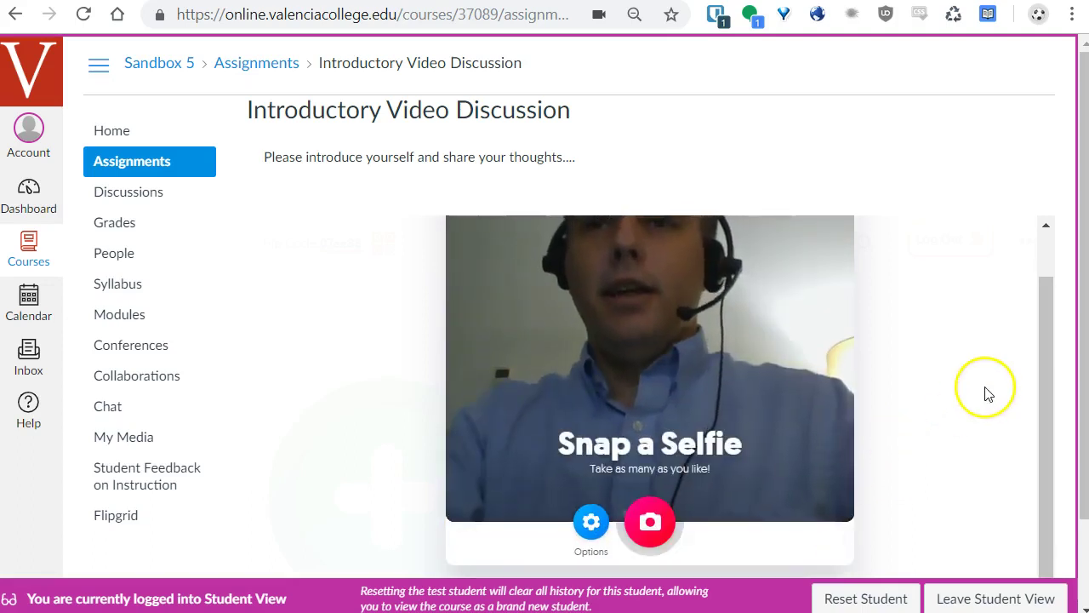
pyautogui.scroll(1, 985, 392)
pyautogui.scroll(-1, 791, 483)
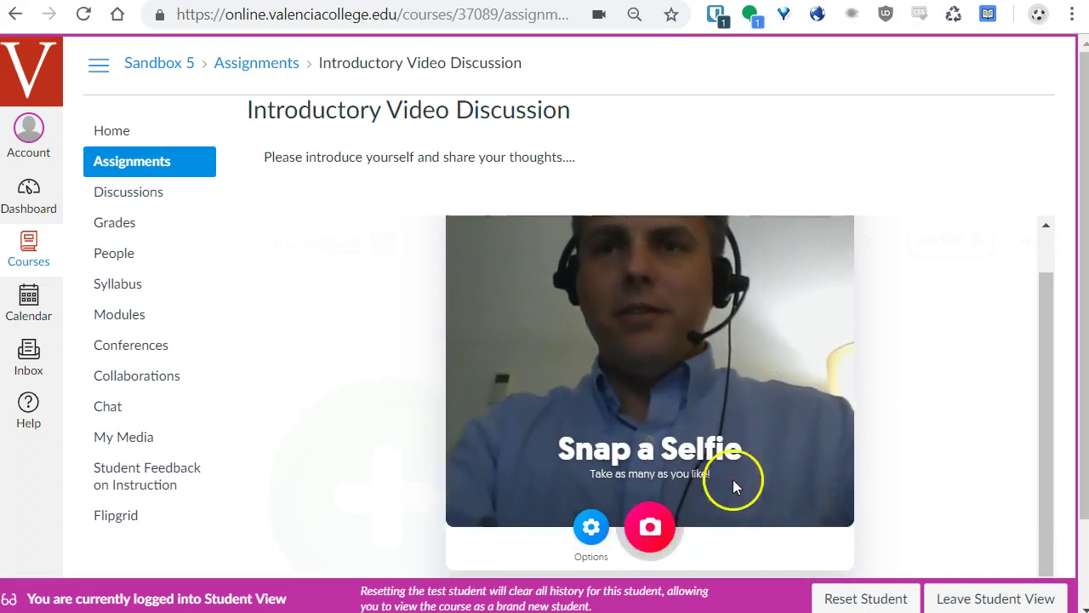
pyautogui.click(648, 521)
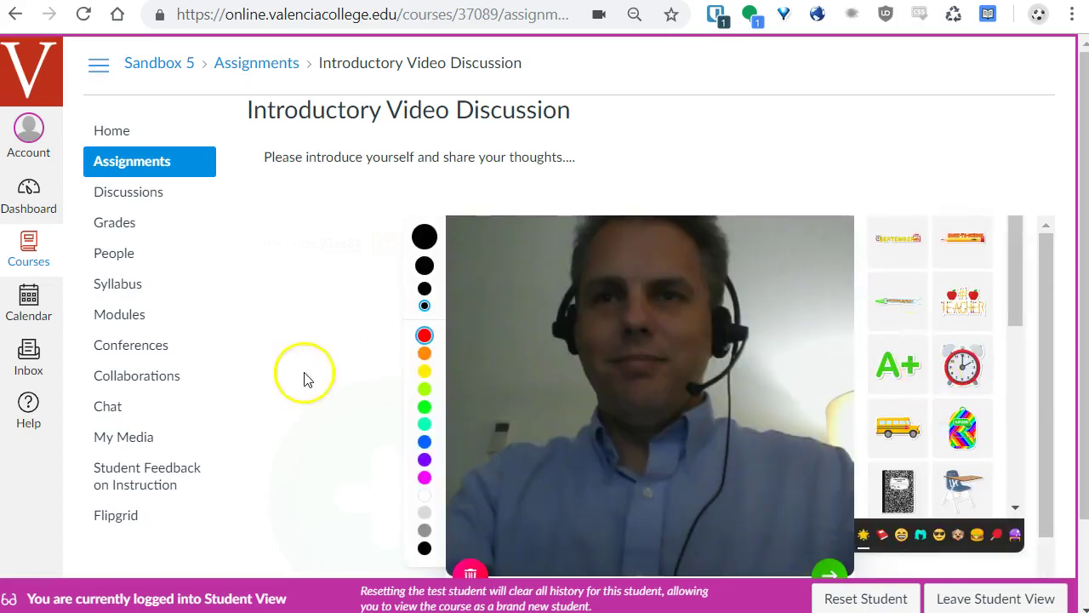
pyautogui.scroll(-3, 772, 396)
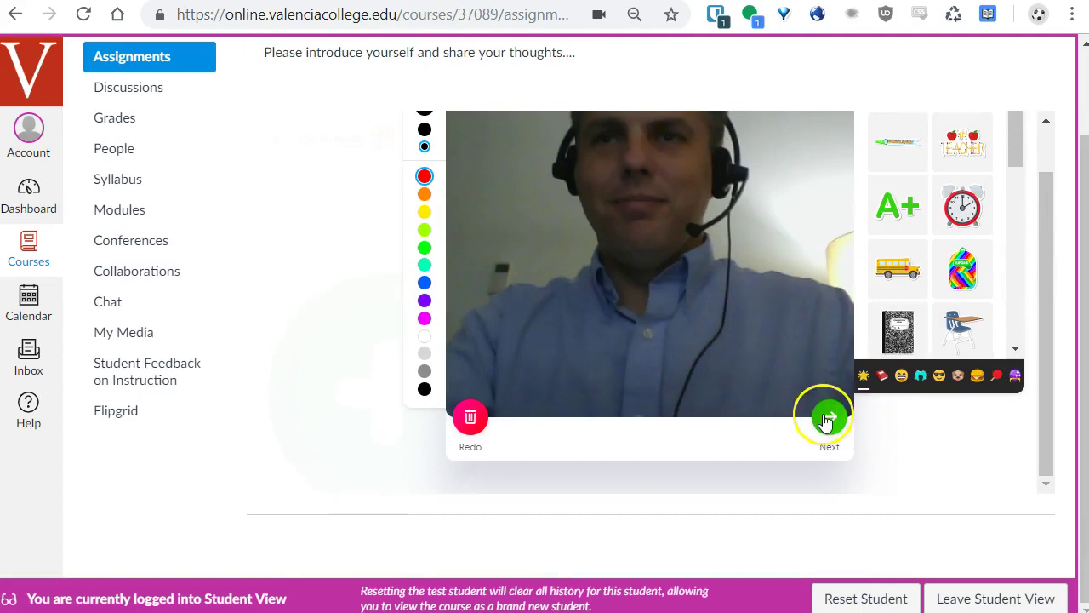
pyautogui.click(825, 421)
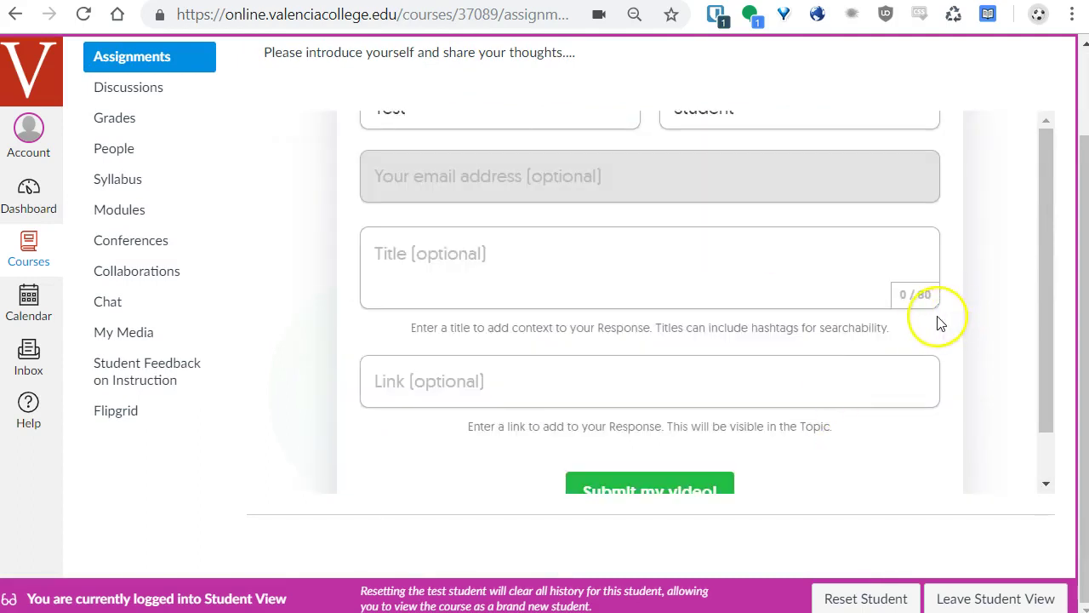
# Step: Submit the test video and dismiss the success message to see the topic
pyautogui.scroll(1, 571, 285)
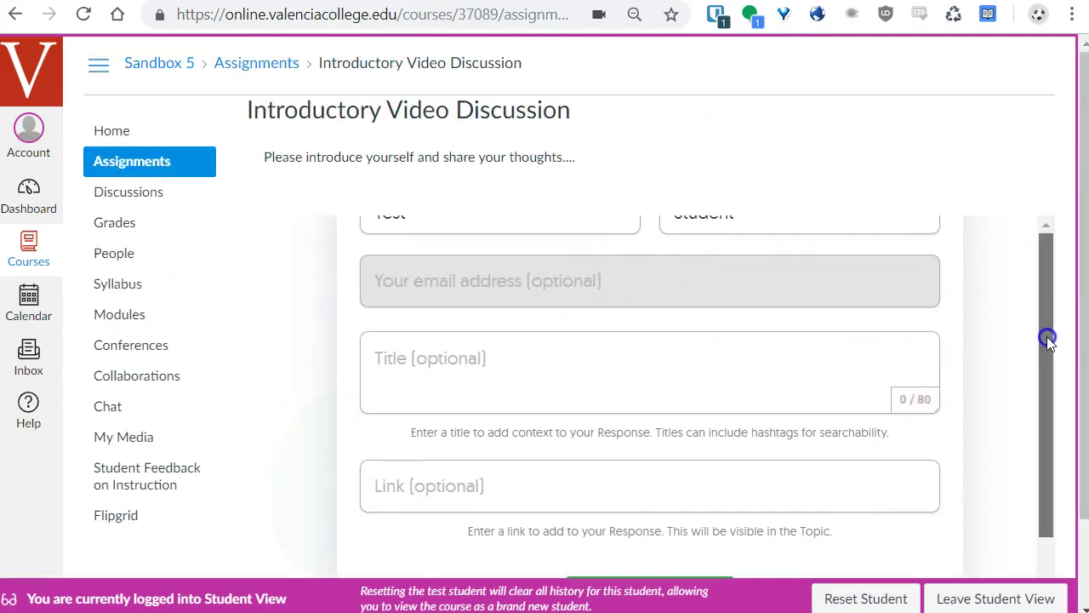
pyautogui.scroll(-1, 1001, 355)
pyautogui.click(657, 549)
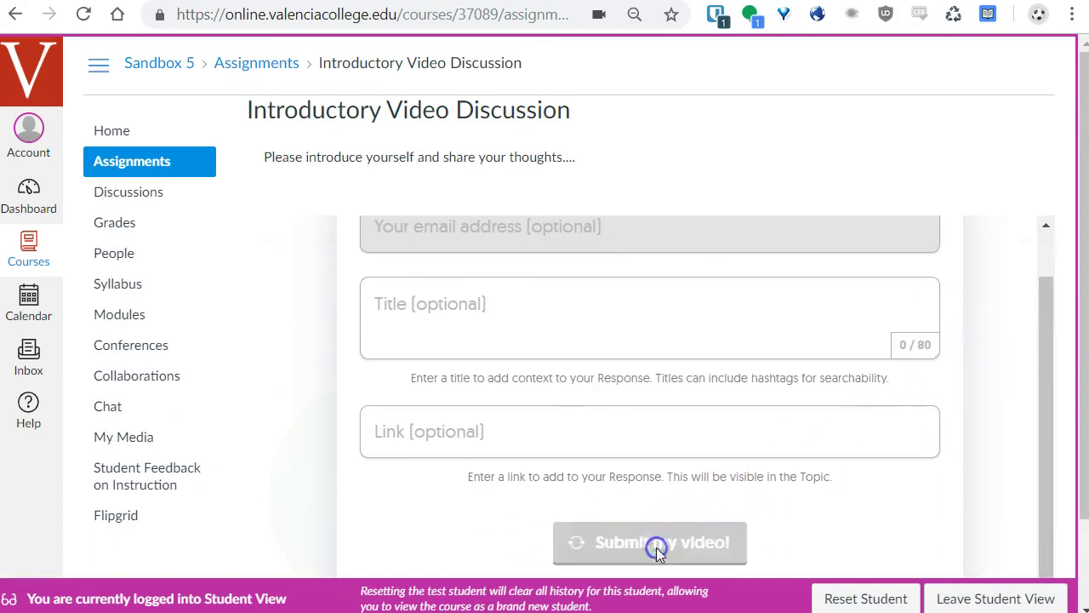
pyautogui.click(669, 498)
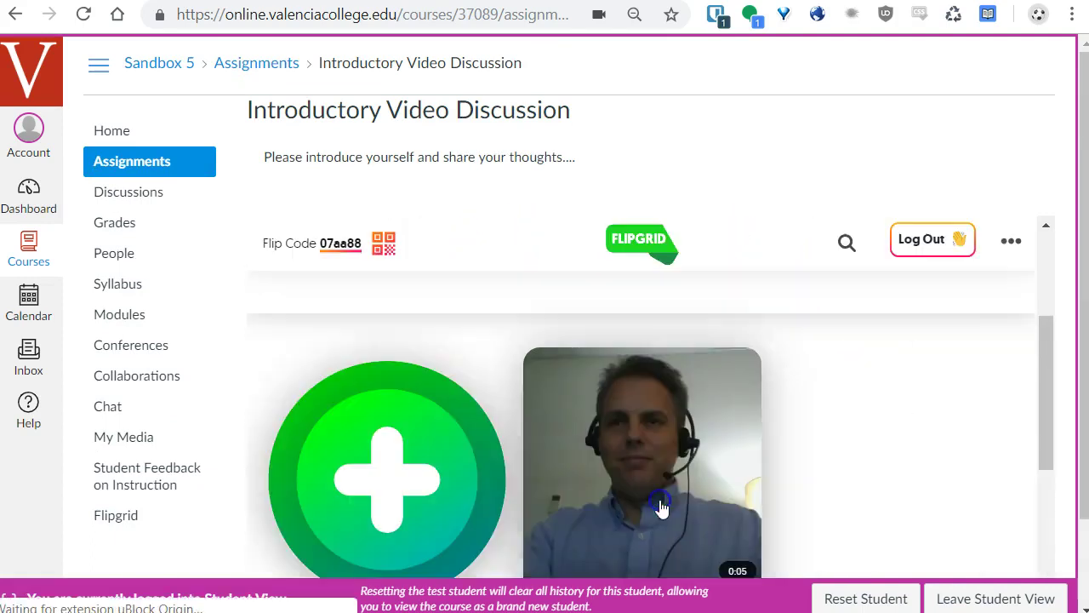
pyautogui.scroll(-1, 817, 425)
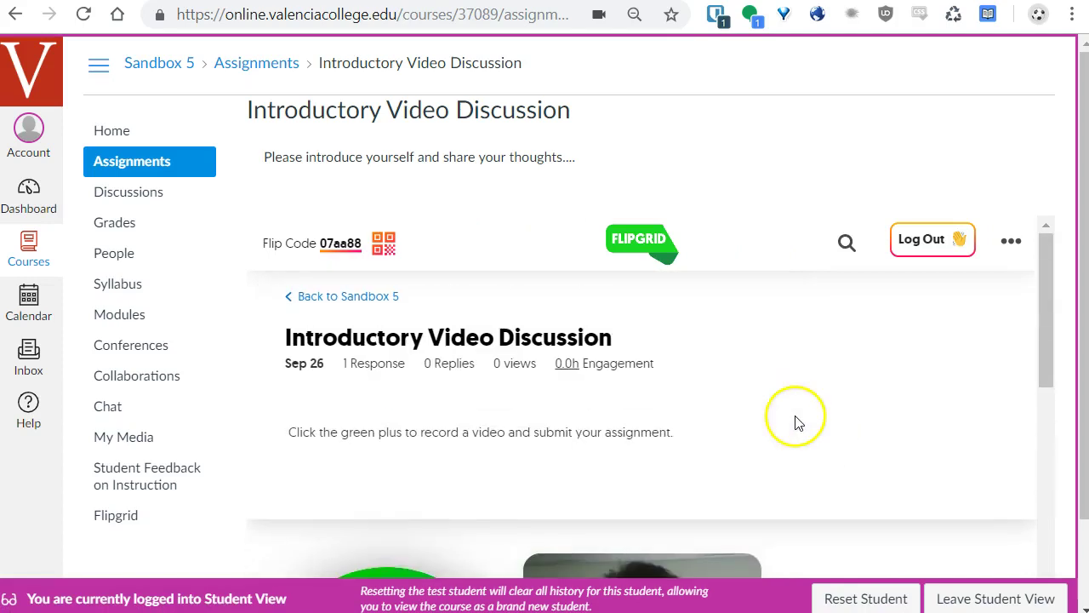
# Step: Leave Student View and open the test student's video in SpeedGrader from its Actions menu
pyautogui.click(989, 598)
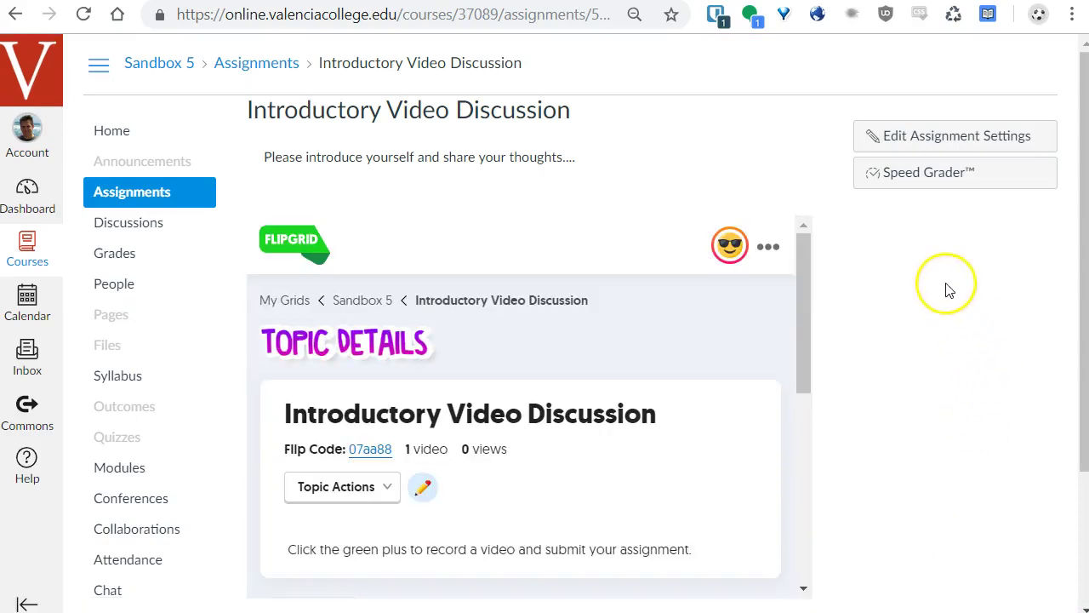
pyautogui.scroll(-5, 715, 331)
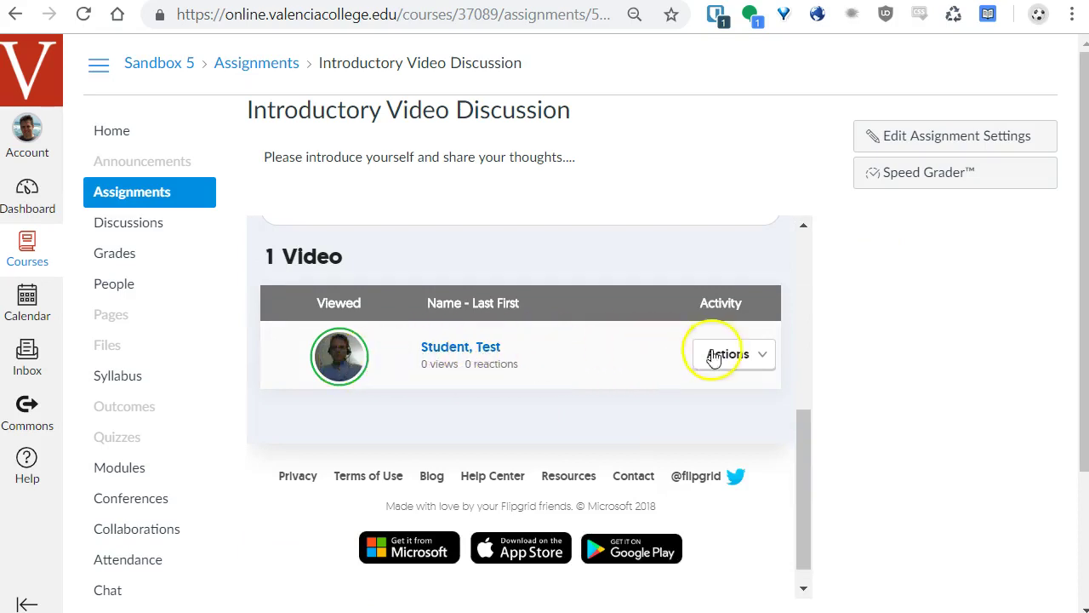
pyautogui.click(761, 362)
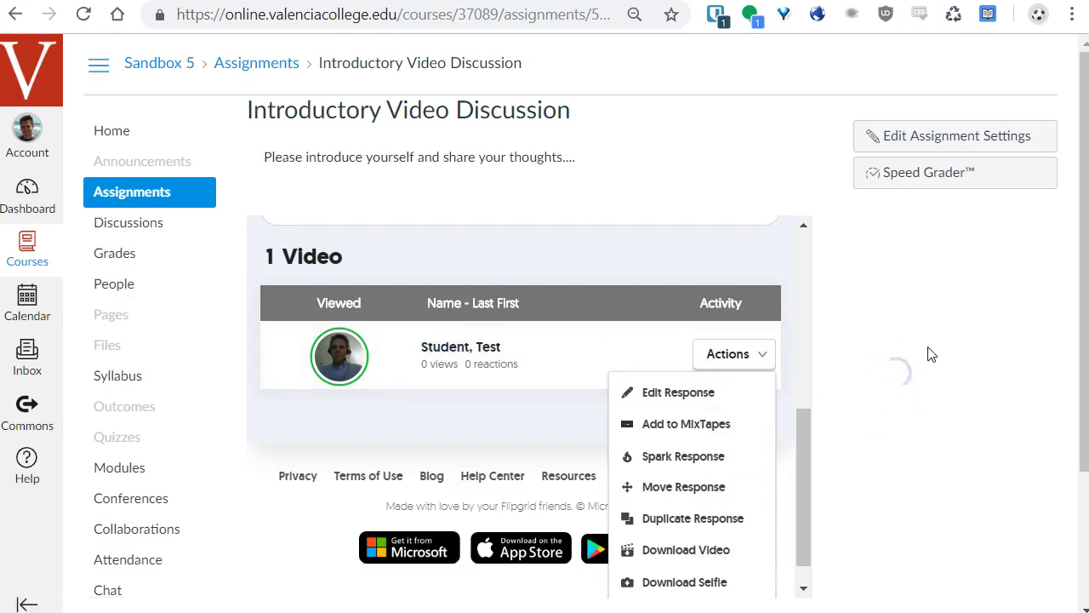
pyautogui.click(766, 365)
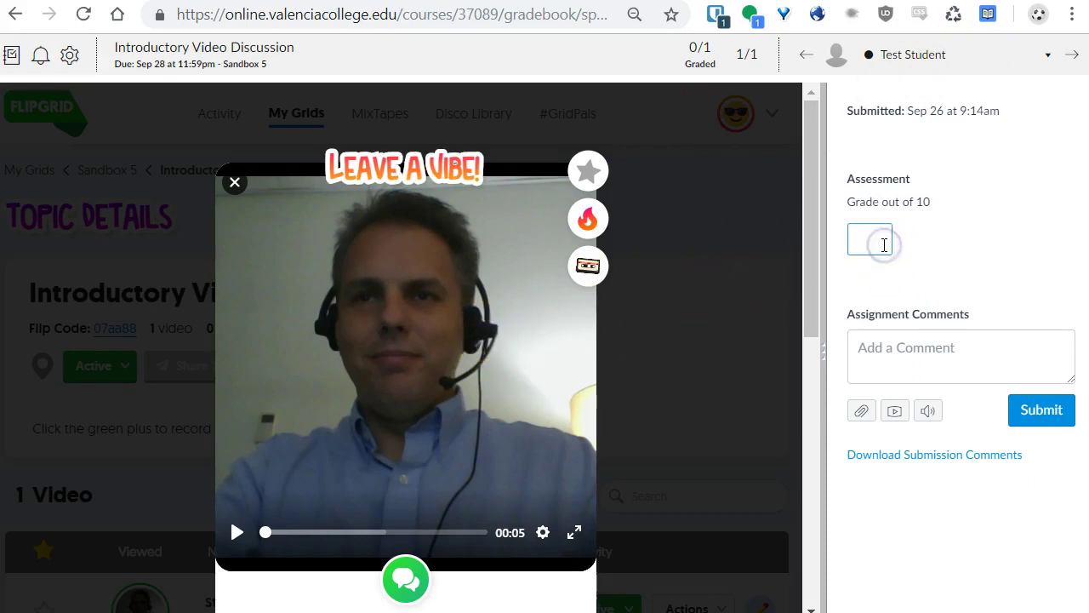
# Step: Save a grade of 10 out of 10 for the test student's video
pyautogui.click(925, 242)
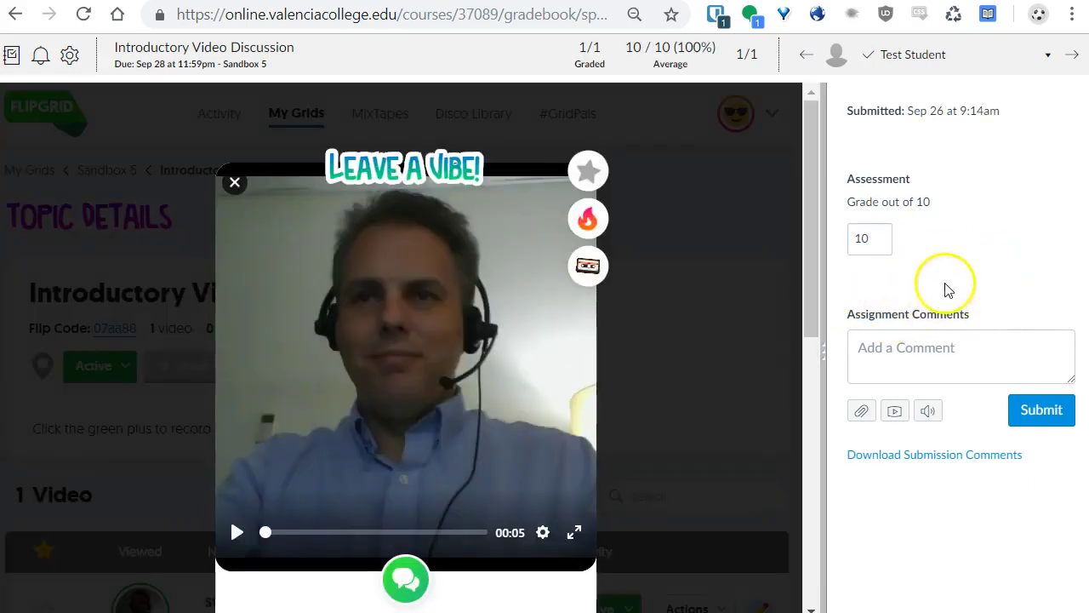
pyautogui.scroll(-2, 545, 388)
pyautogui.scroll(-4, 546, 387)
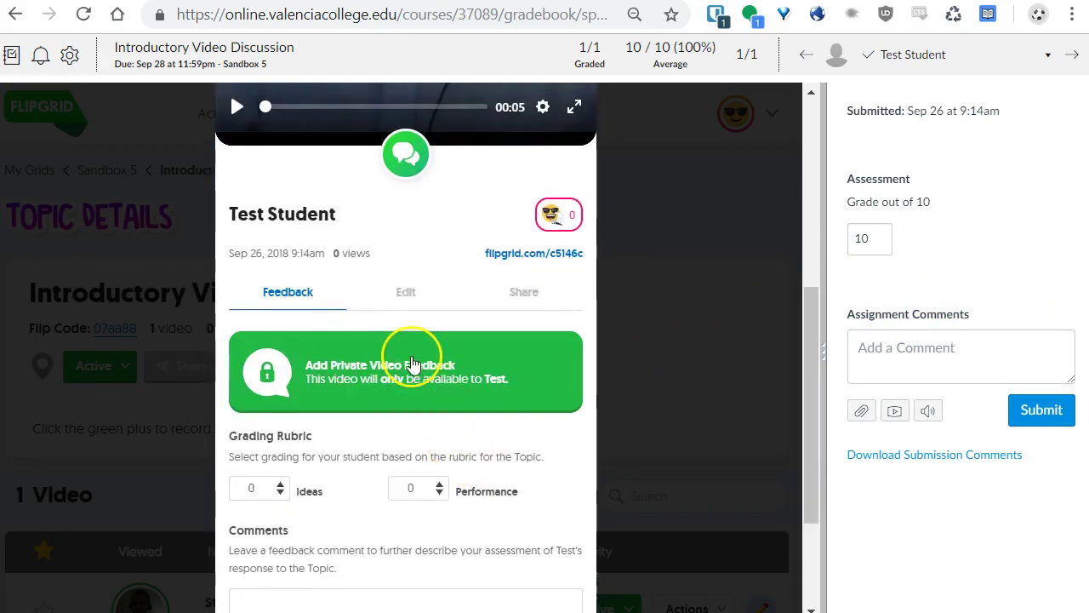
pyautogui.scroll(4, 396, 375)
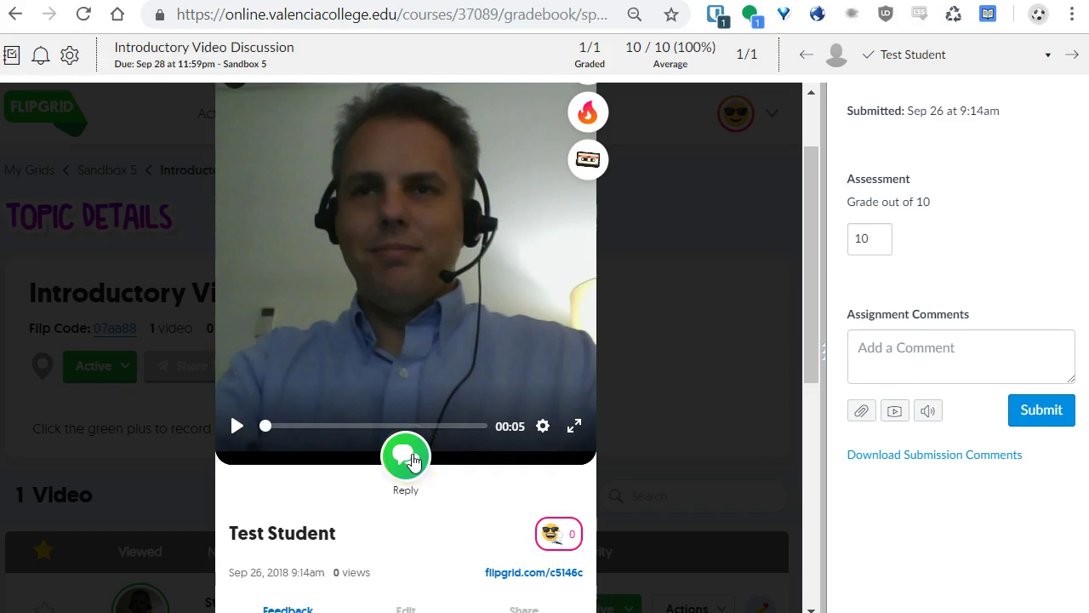
# Step: Show and dismiss the reply panel on the video, then close the SpeedGrader tab
pyautogui.click(413, 455)
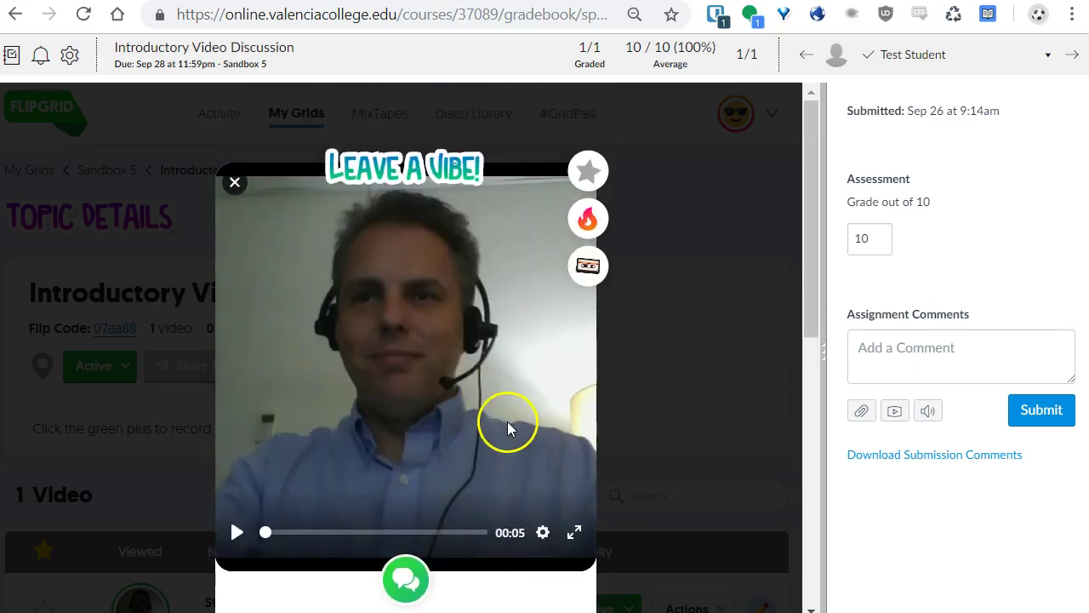
pyautogui.click(507, 421)
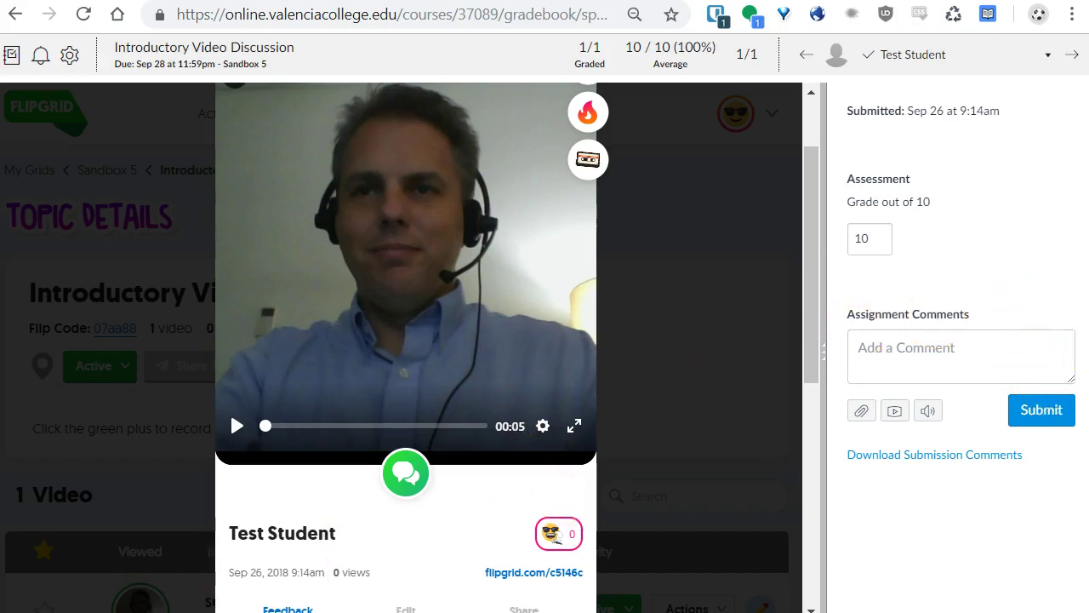
pyautogui.scroll(1, 406, 340)
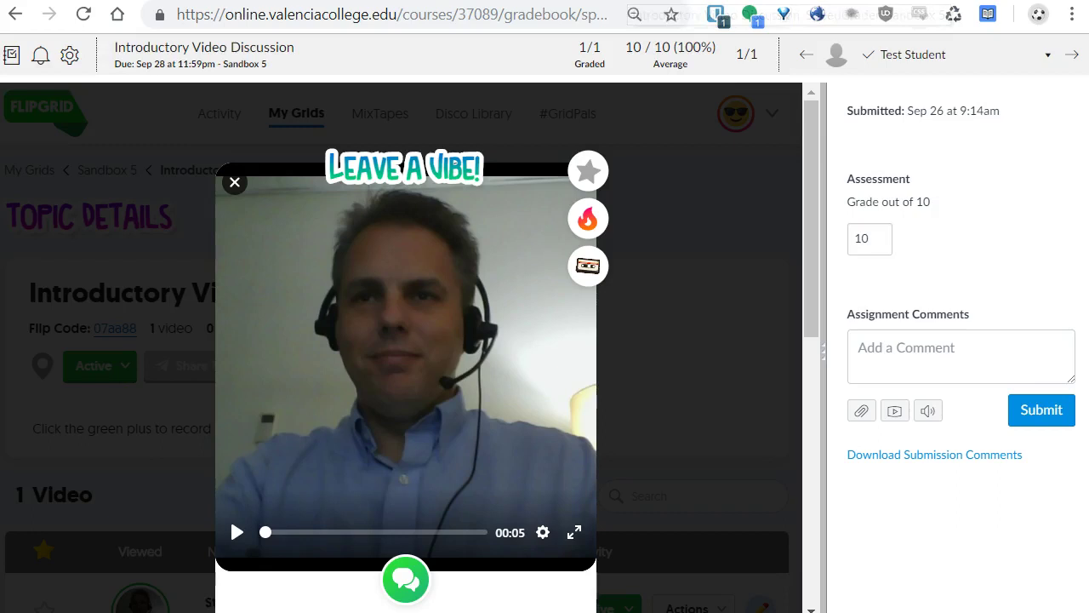
pyautogui.hotkey('ctrl', 'w')
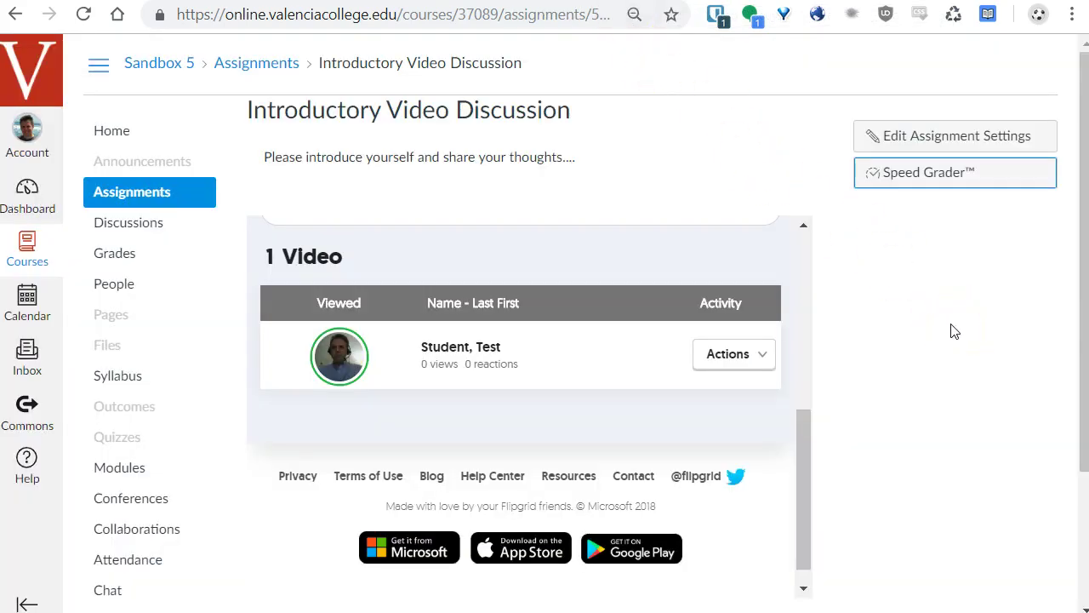
# Step: Scroll the course navigation and go to the course's Flipgrid tool page
pyautogui.click(866, 239)
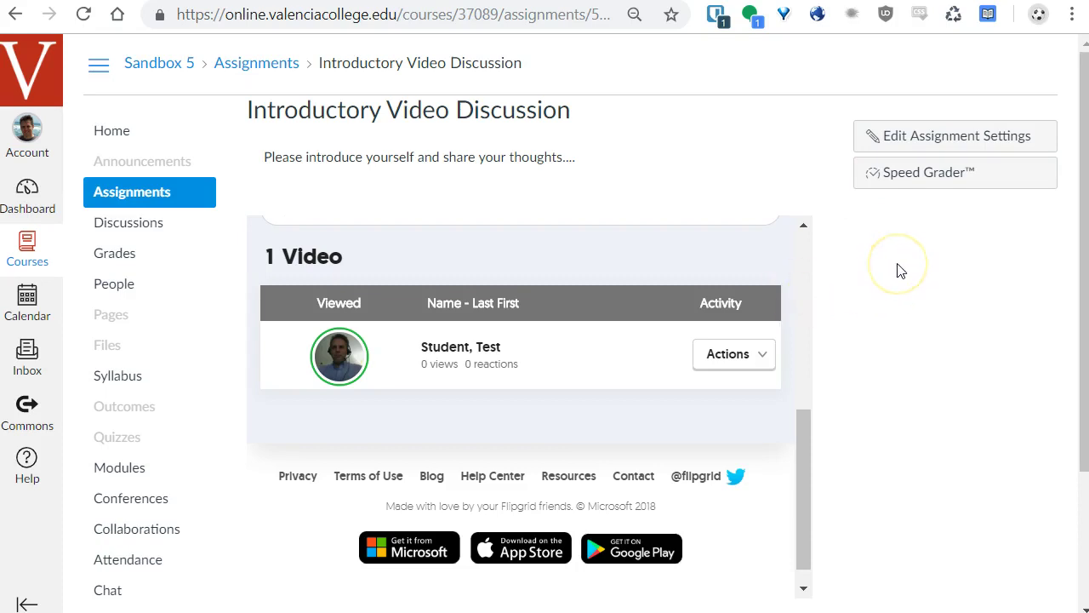
pyautogui.scroll(-2, 890, 263)
pyautogui.scroll(2, 882, 280)
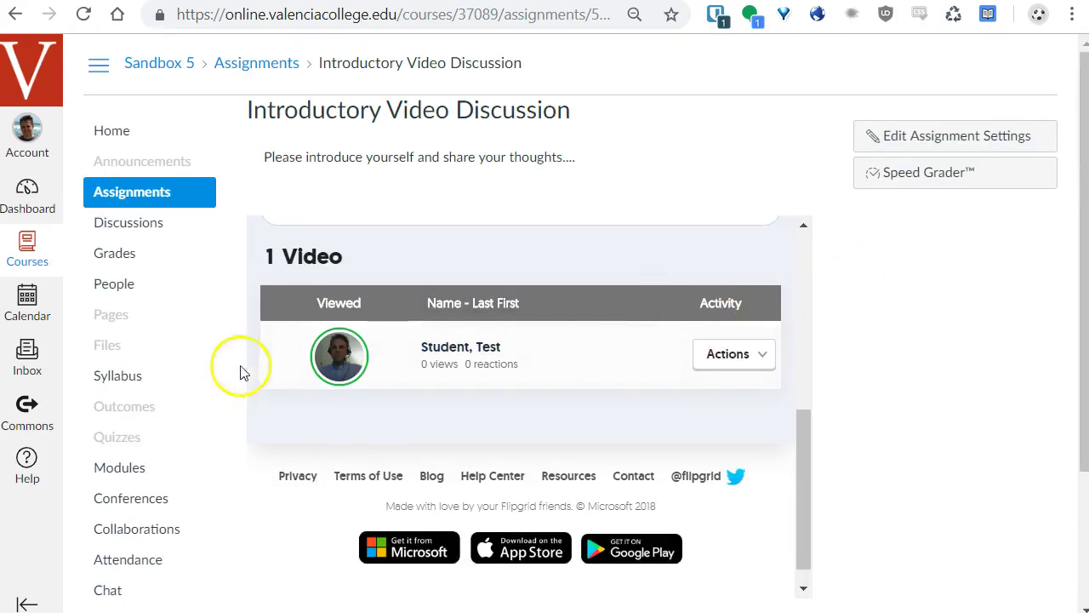
pyautogui.scroll(-2, 153, 426)
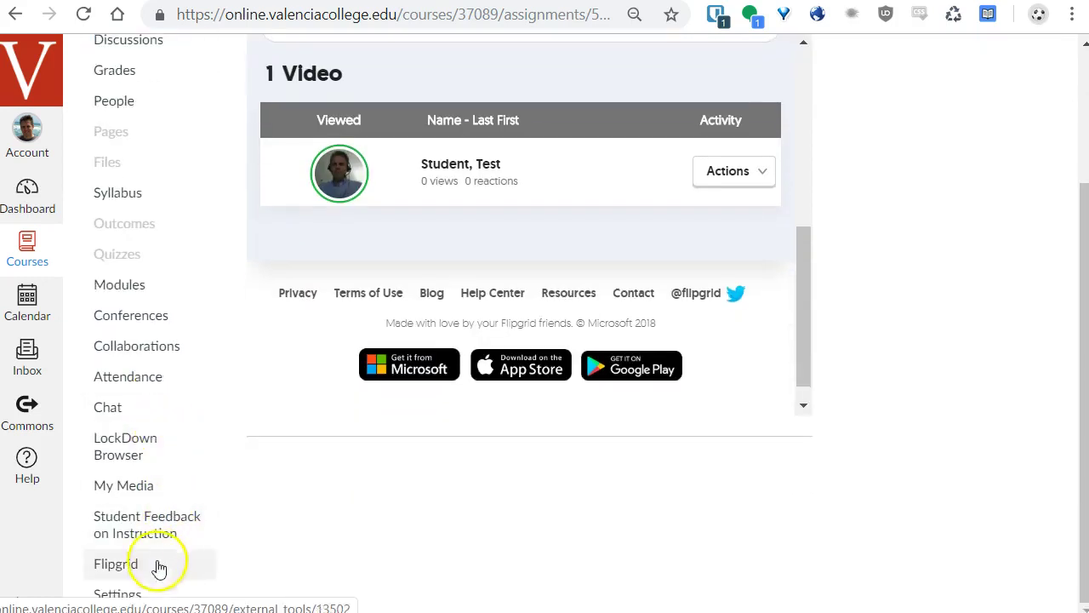
pyautogui.click(134, 566)
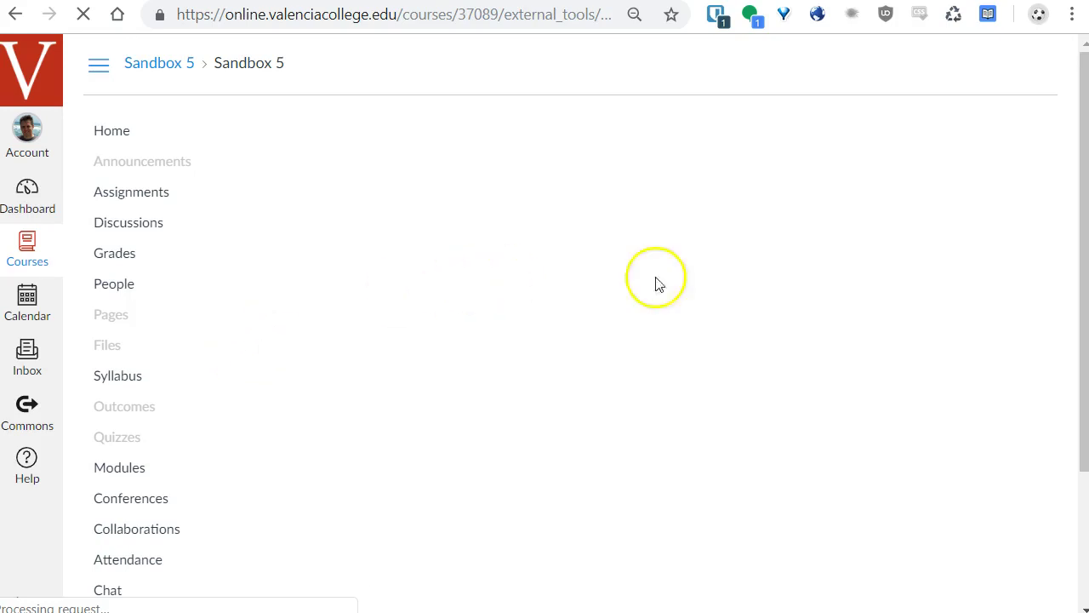
# Step: Preview inviting a CoPilot with a saved educator e-mail, then close the invite without sending
pyautogui.scroll(-2, 770, 281)
pyautogui.scroll(-1, 771, 281)
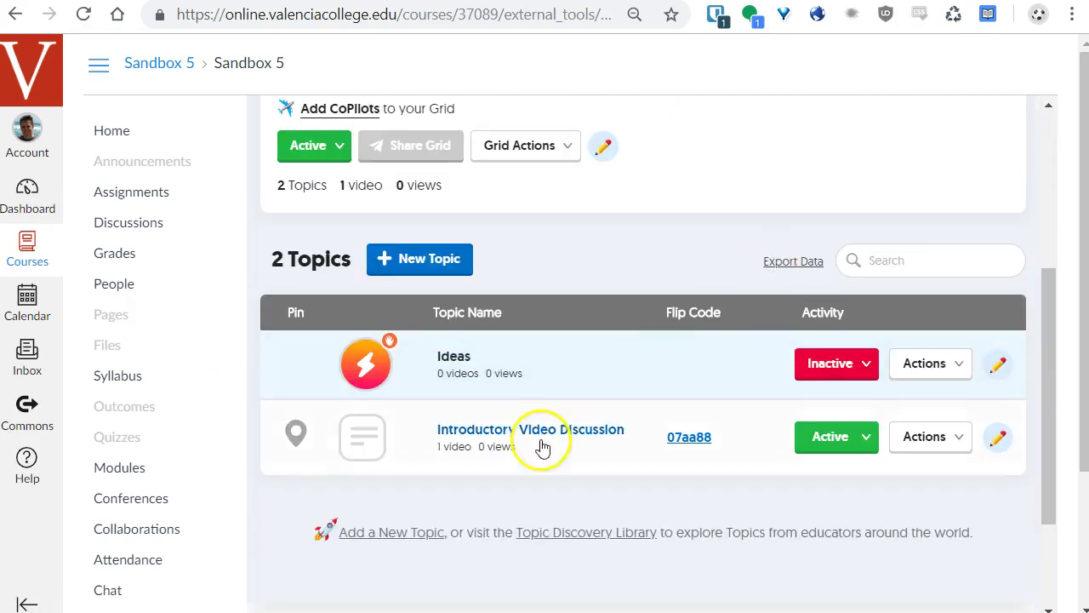
pyautogui.scroll(4, 722, 369)
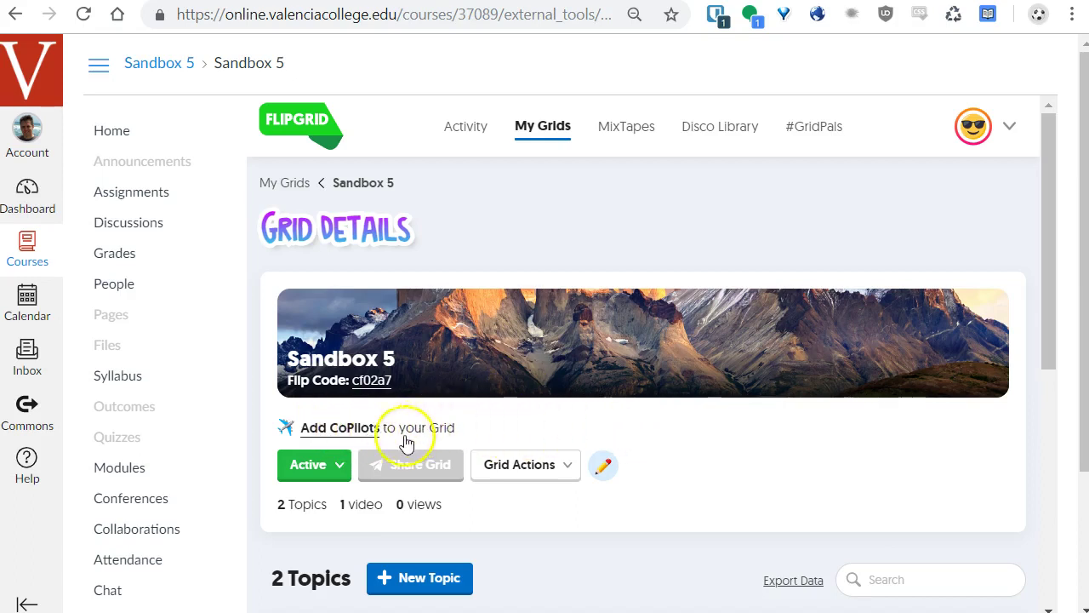
pyautogui.click(338, 427)
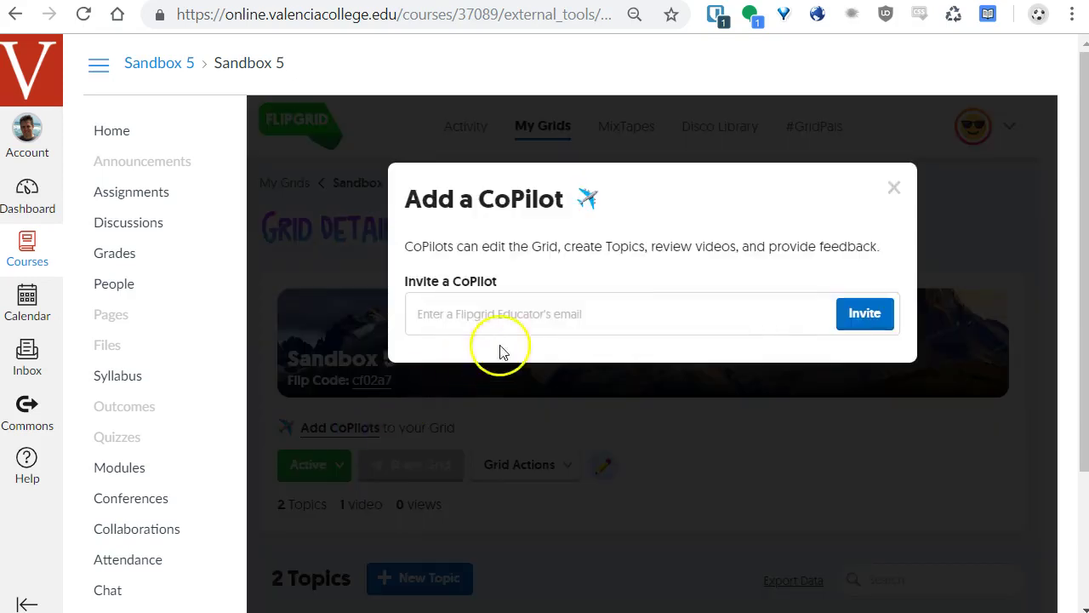
pyautogui.click(515, 311)
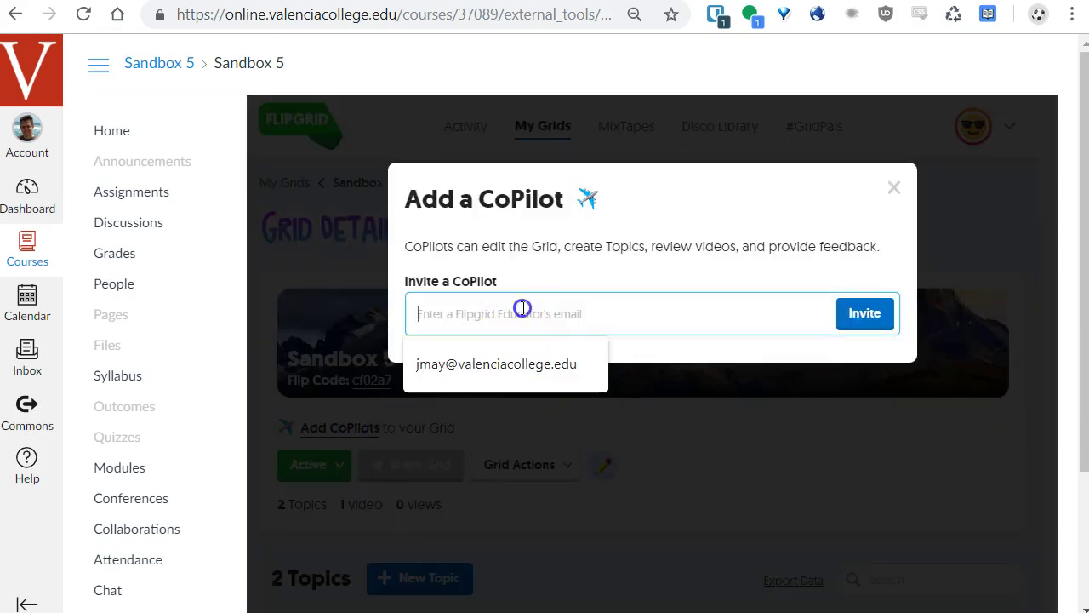
pyautogui.click(509, 374)
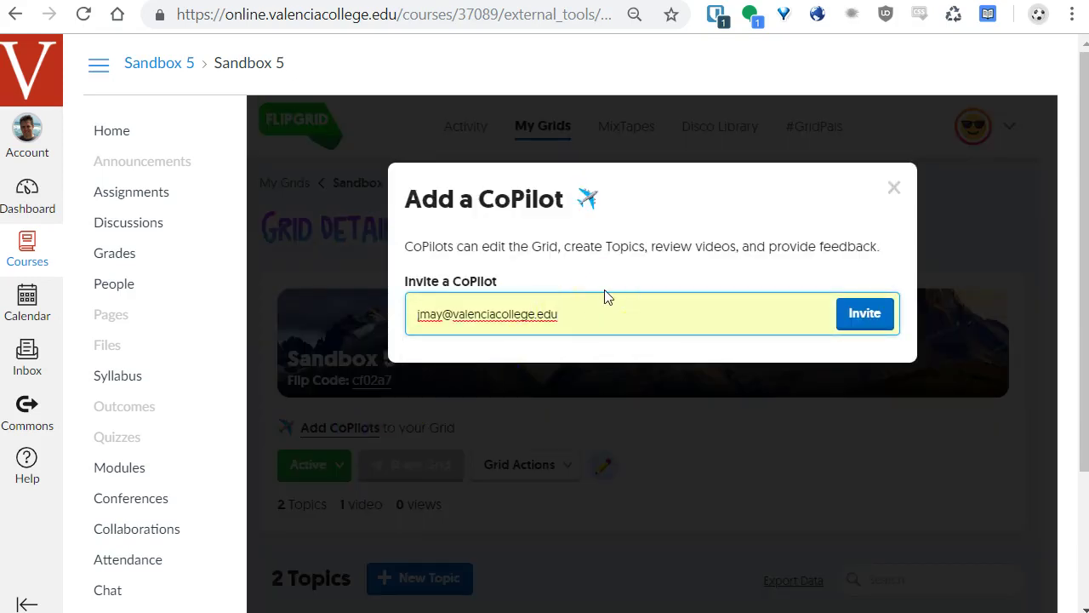
pyautogui.click(894, 187)
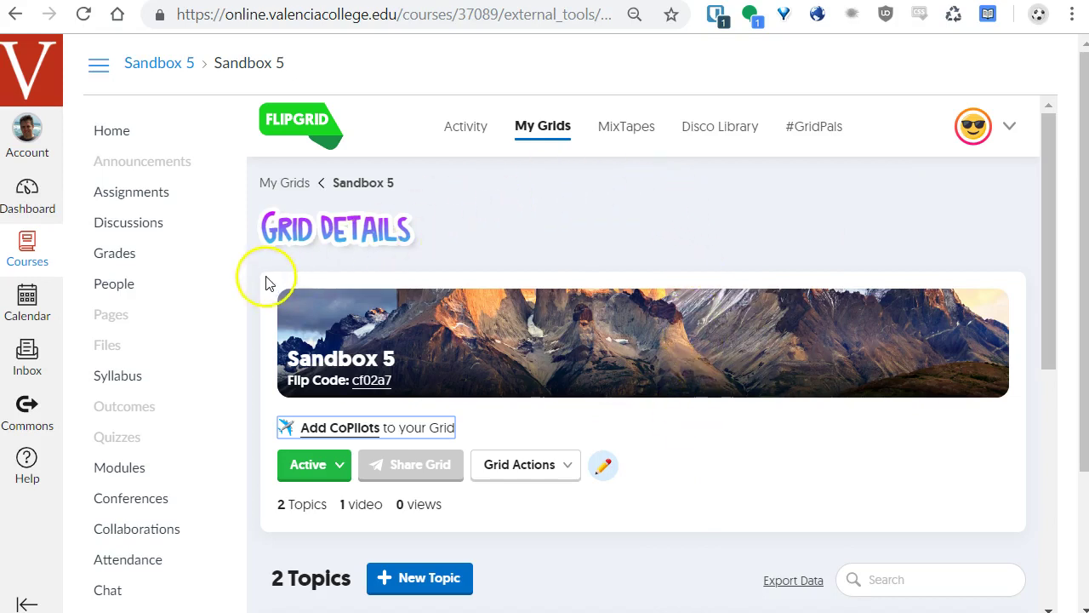
# Step: Return via course Home to Introductory Video Discussion and scroll to its Flipgrid topic details
pyautogui.click(153, 134)
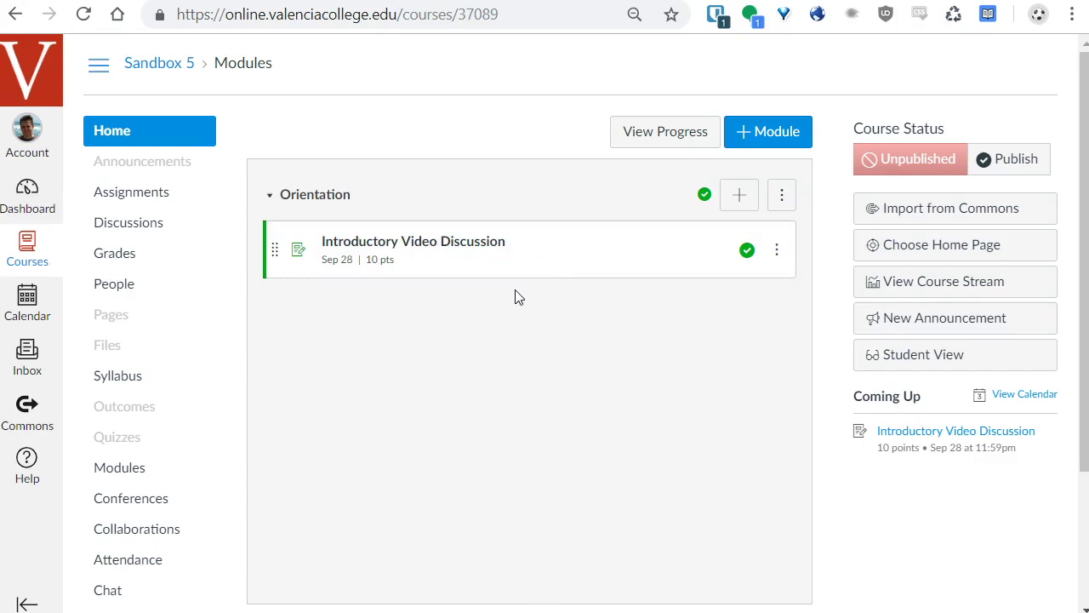
pyautogui.click(478, 242)
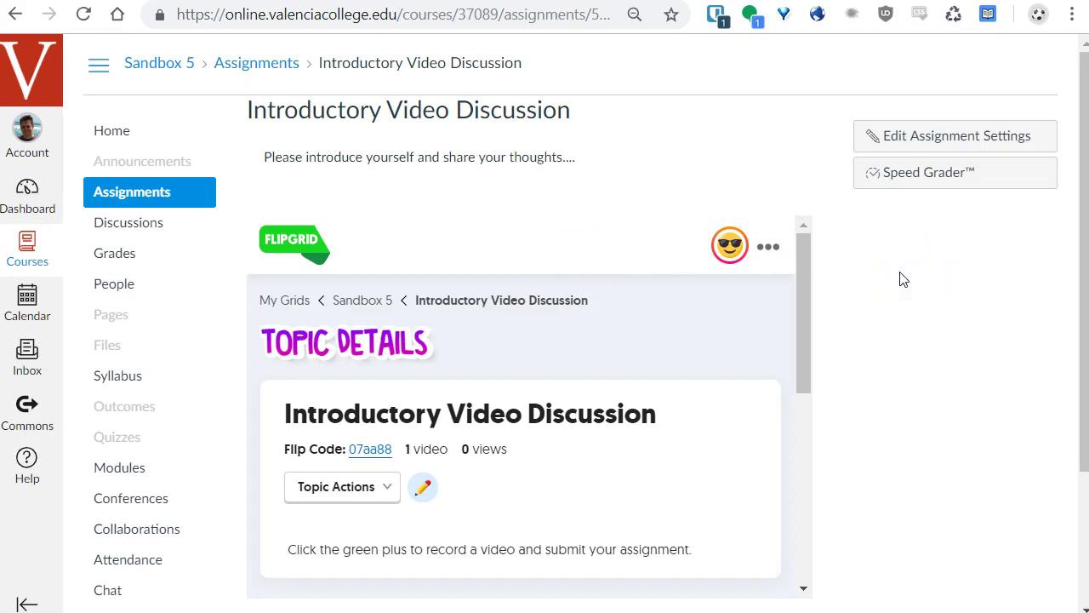
pyautogui.scroll(-2, 873, 297)
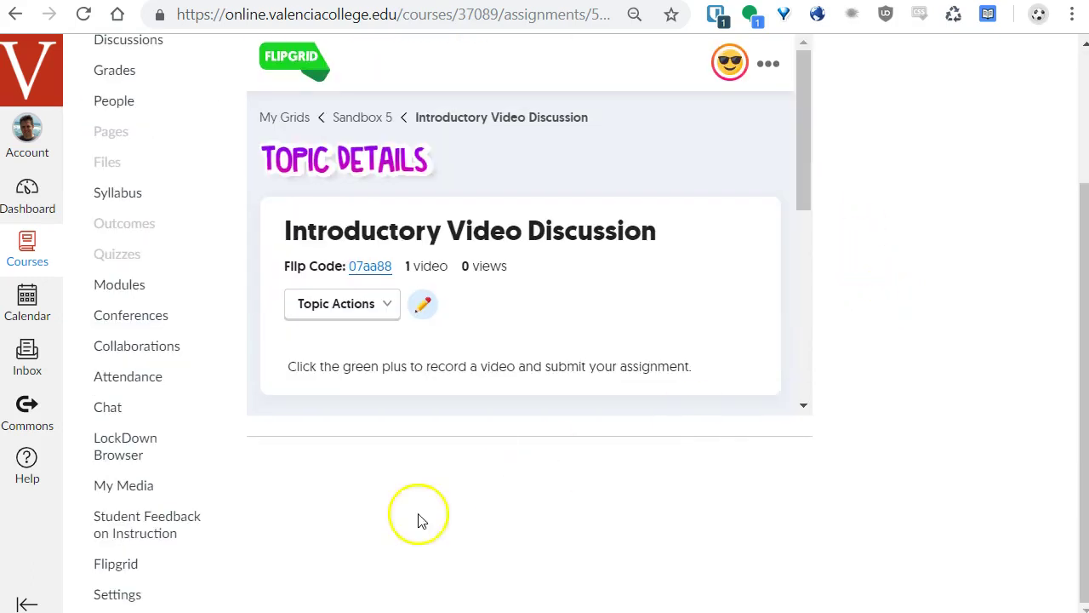
# Step: Open the course Settings on its Apps tab
pyautogui.click(119, 593)
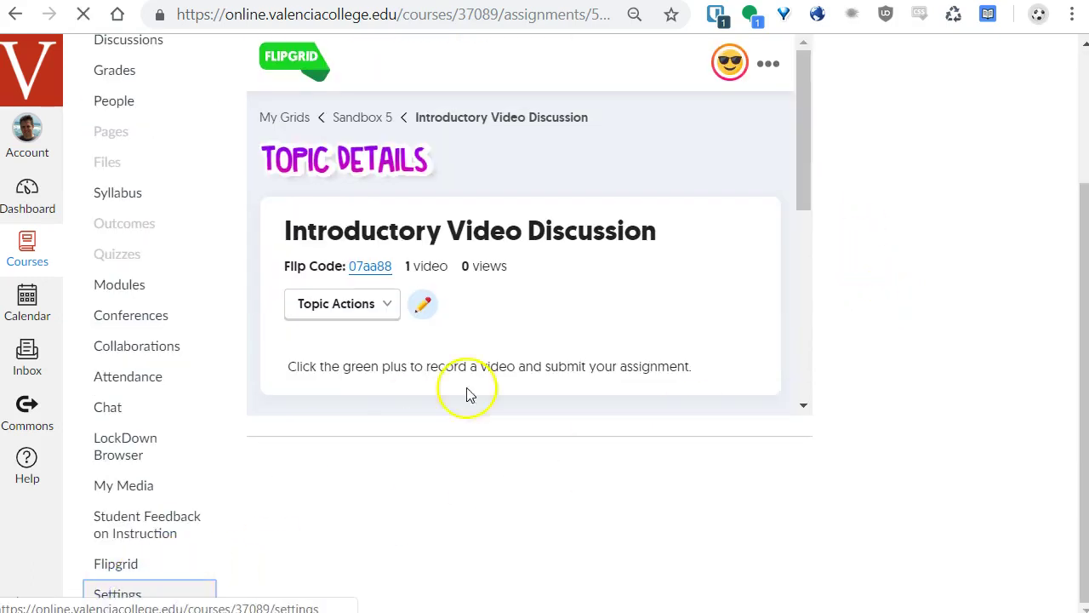
pyautogui.click(532, 129)
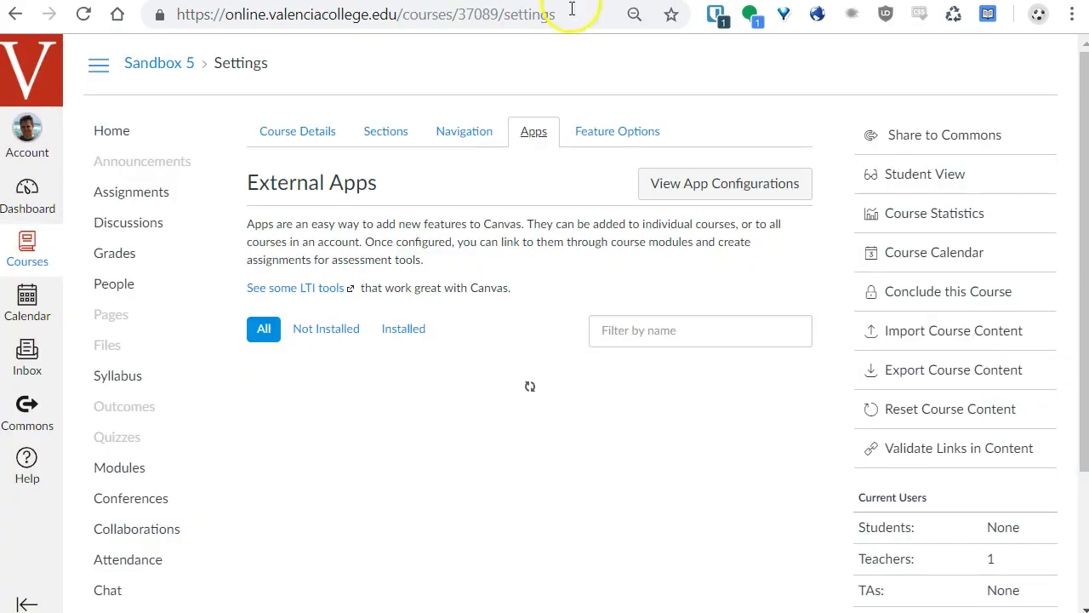
pyautogui.scroll(-1, 175, 553)
pyautogui.scroll(-2, 212, 493)
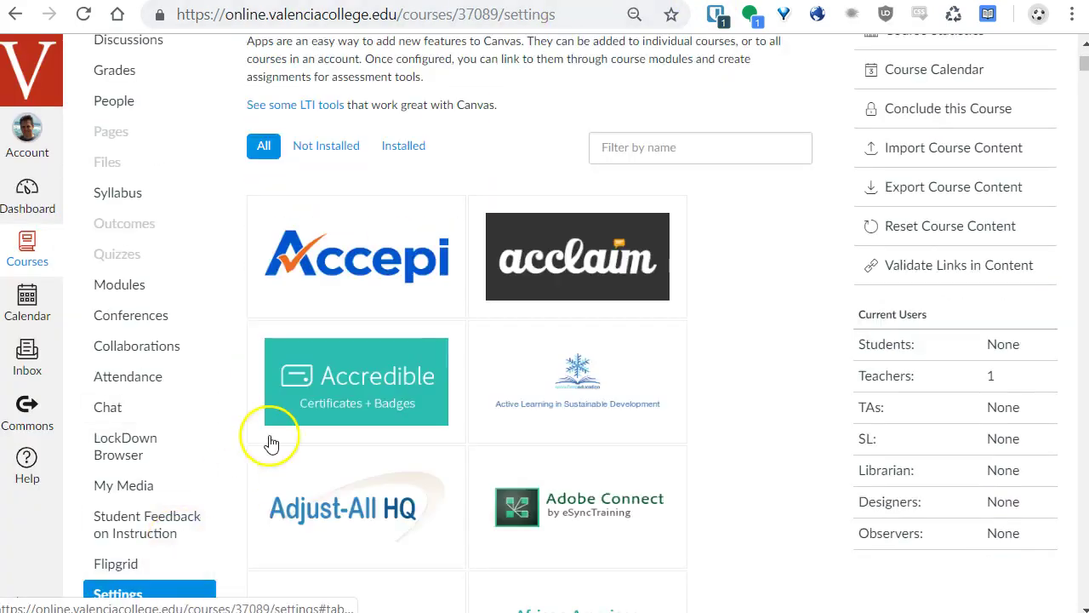
pyautogui.scroll(3, 357, 383)
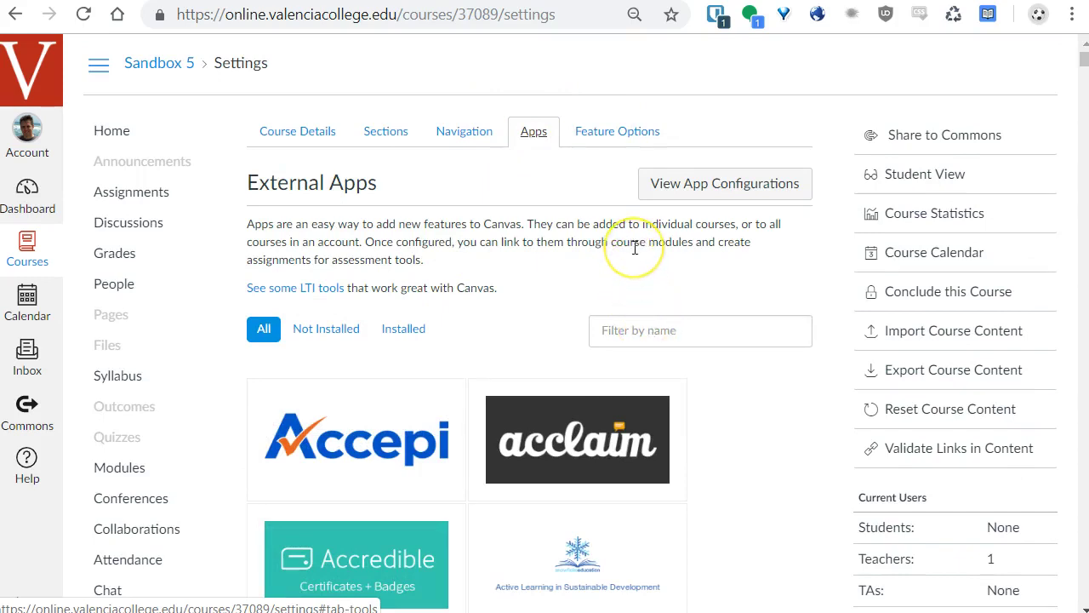
# Step: View the configured app list and open the Flipgrid app's gear options
pyautogui.click(696, 197)
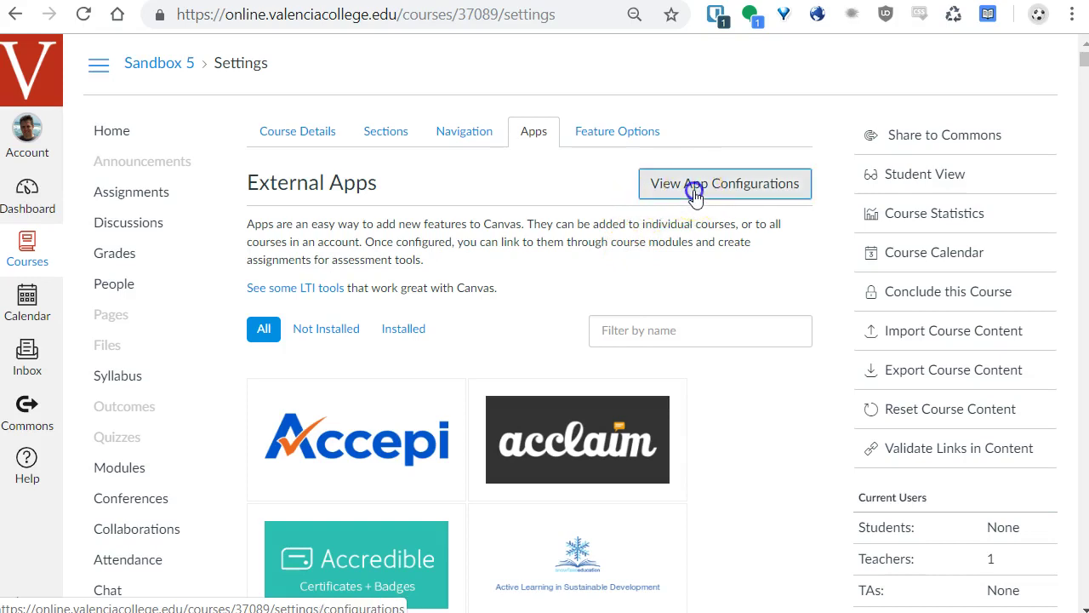
pyautogui.scroll(-2, 695, 330)
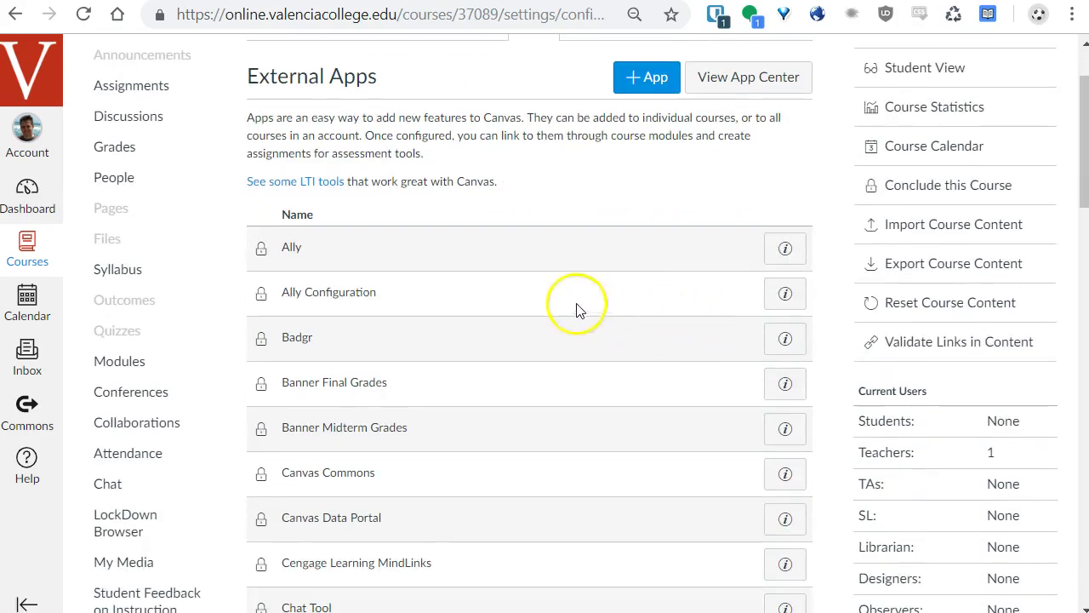
pyautogui.scroll(-4, 576, 307)
pyautogui.scroll(-1, 603, 265)
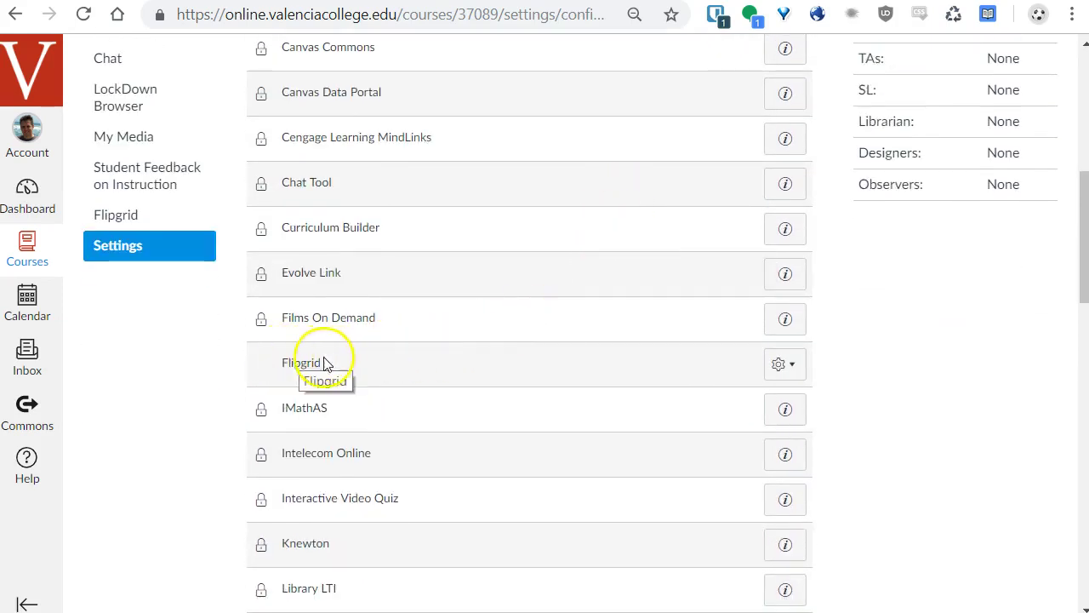
pyautogui.click(779, 374)
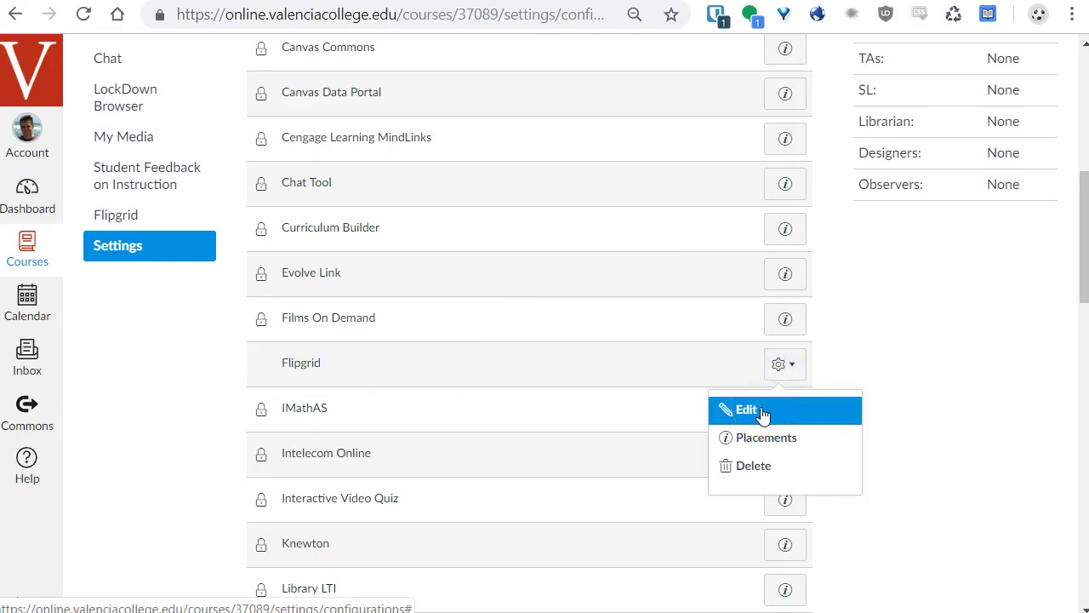
# Step: Show the Flipgrid Canvas integration credentials, then return to the Sandbox 5 configured apps list
pyautogui.hotkey('ctrl', 'Tab')
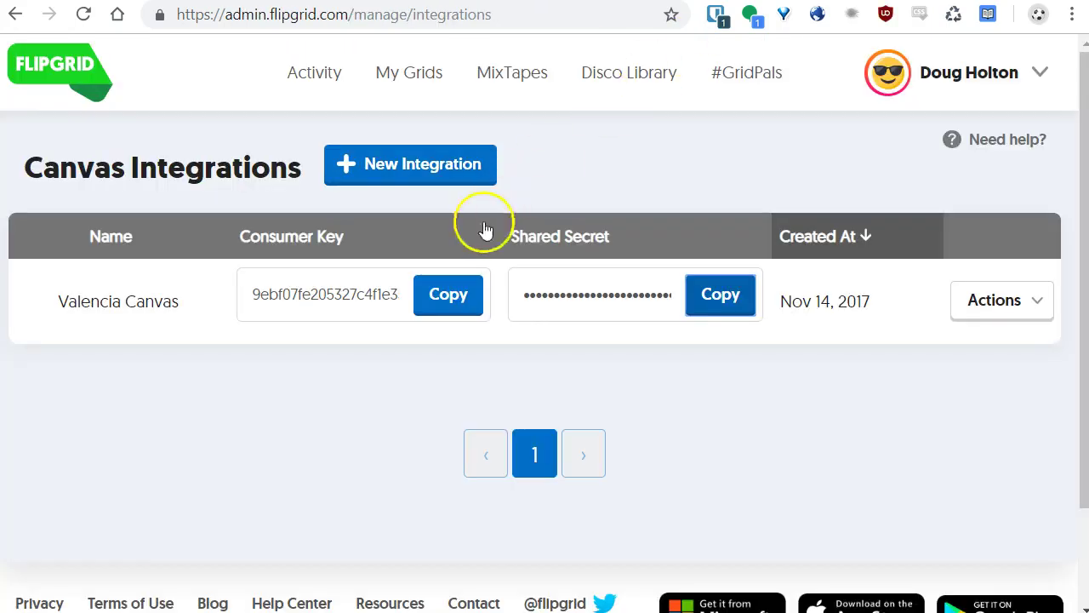
pyautogui.hotkey('ctrl', 'shift', 'Tab')
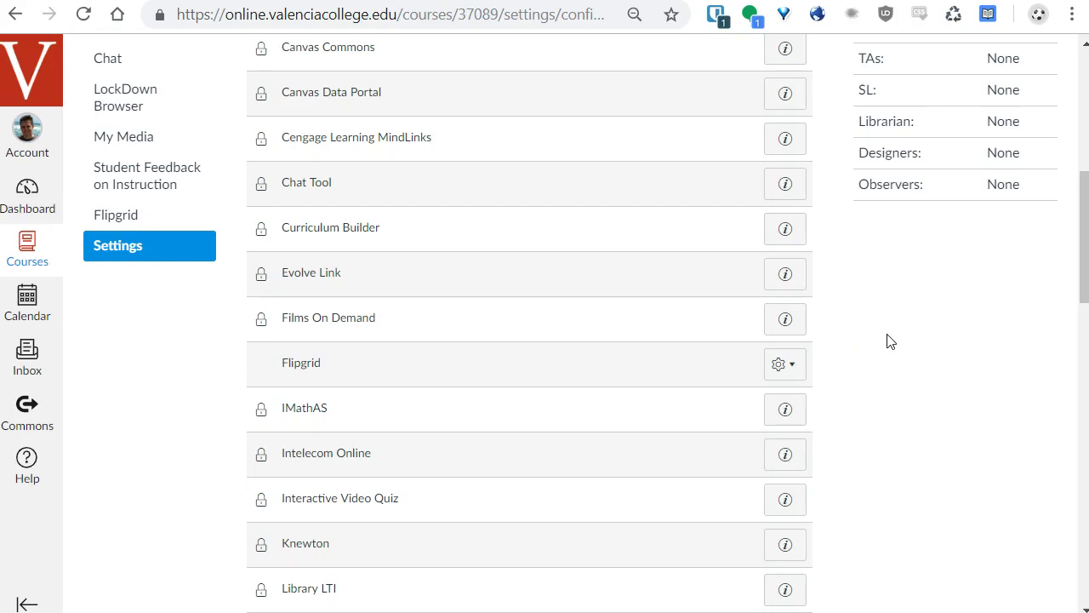
pyautogui.scroll(6, 891, 341)
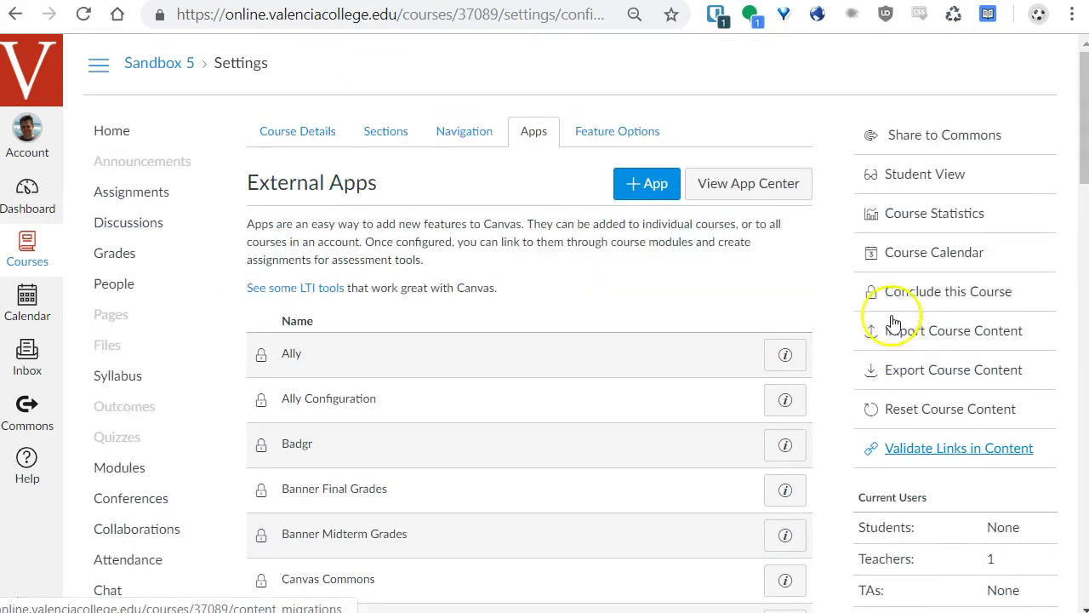